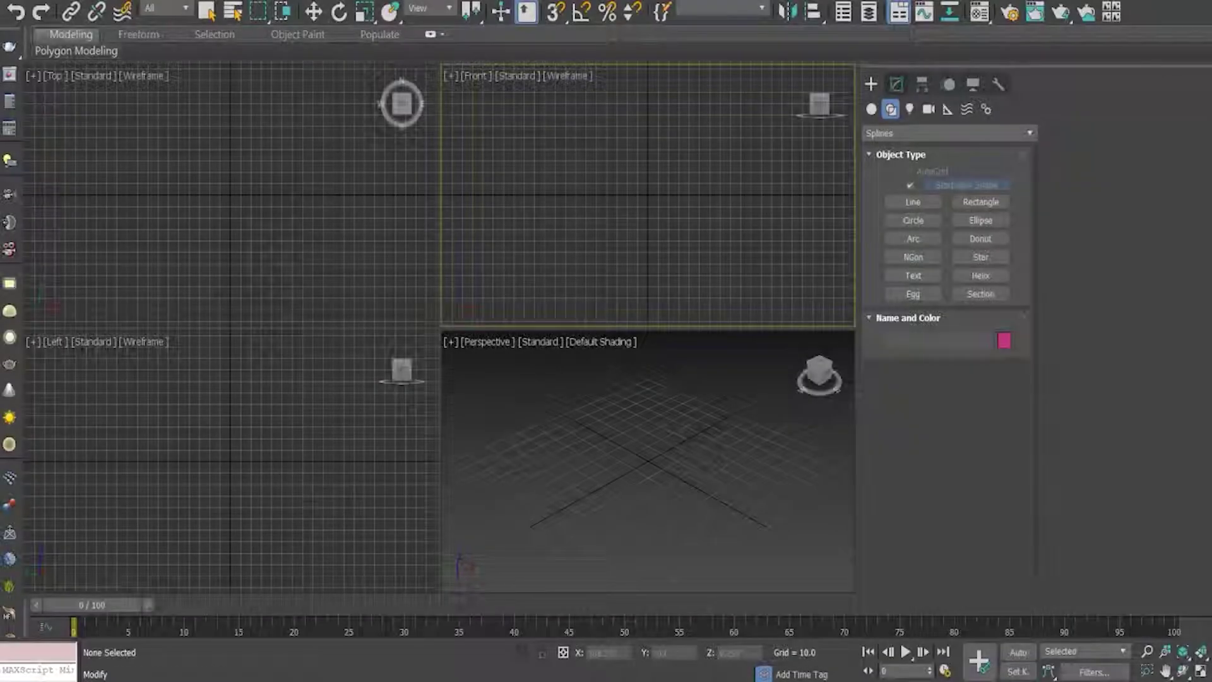
- Draw Circle001, radius about 57.195, centred on the origin in the Front viewport
left_click(913, 220)
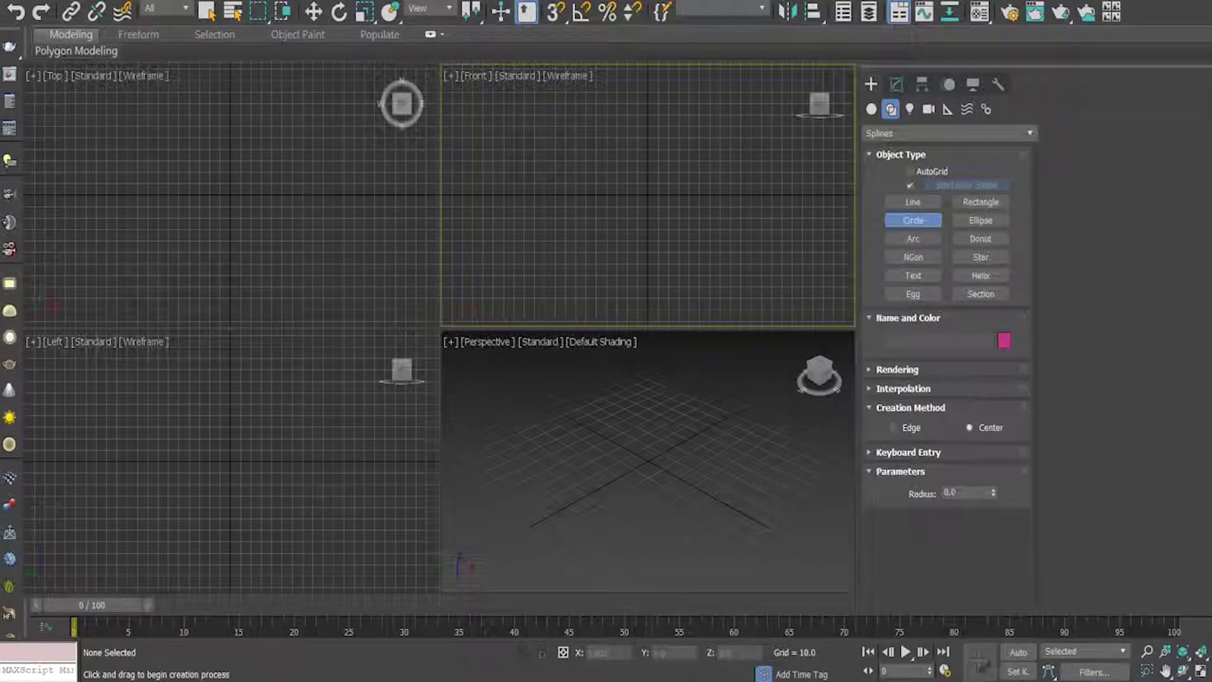
left_click_drag(647, 194, 707, 195)
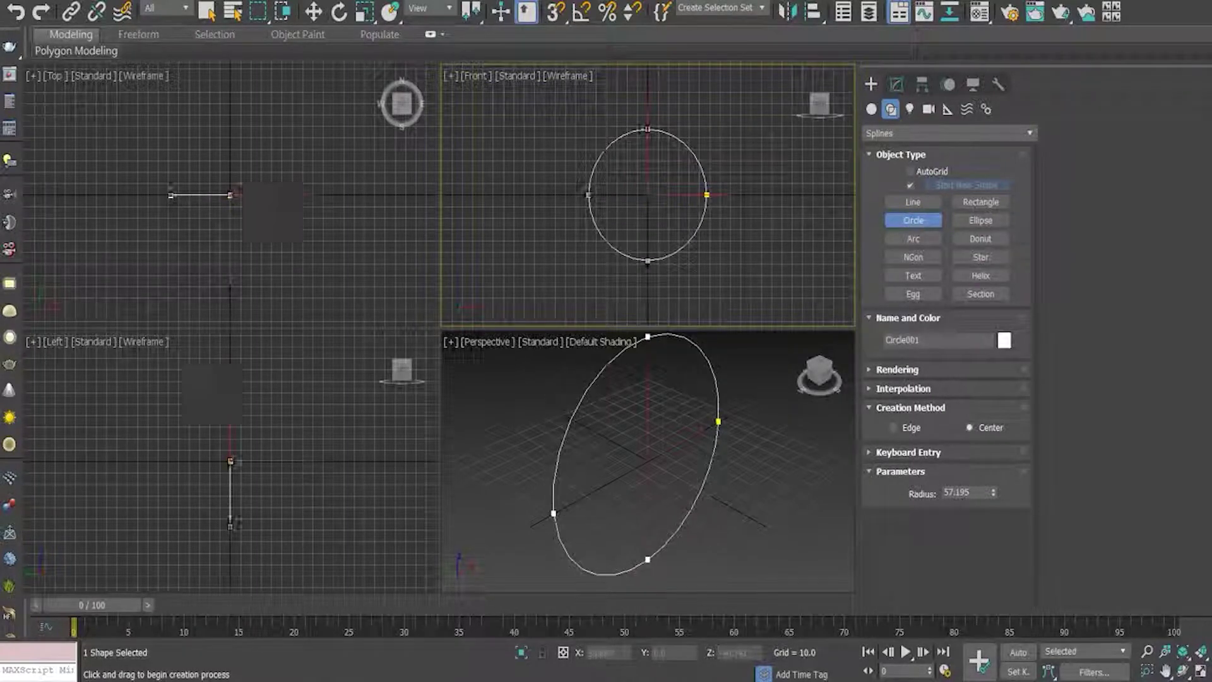
right_click(708, 195)
right_click(833, 157)
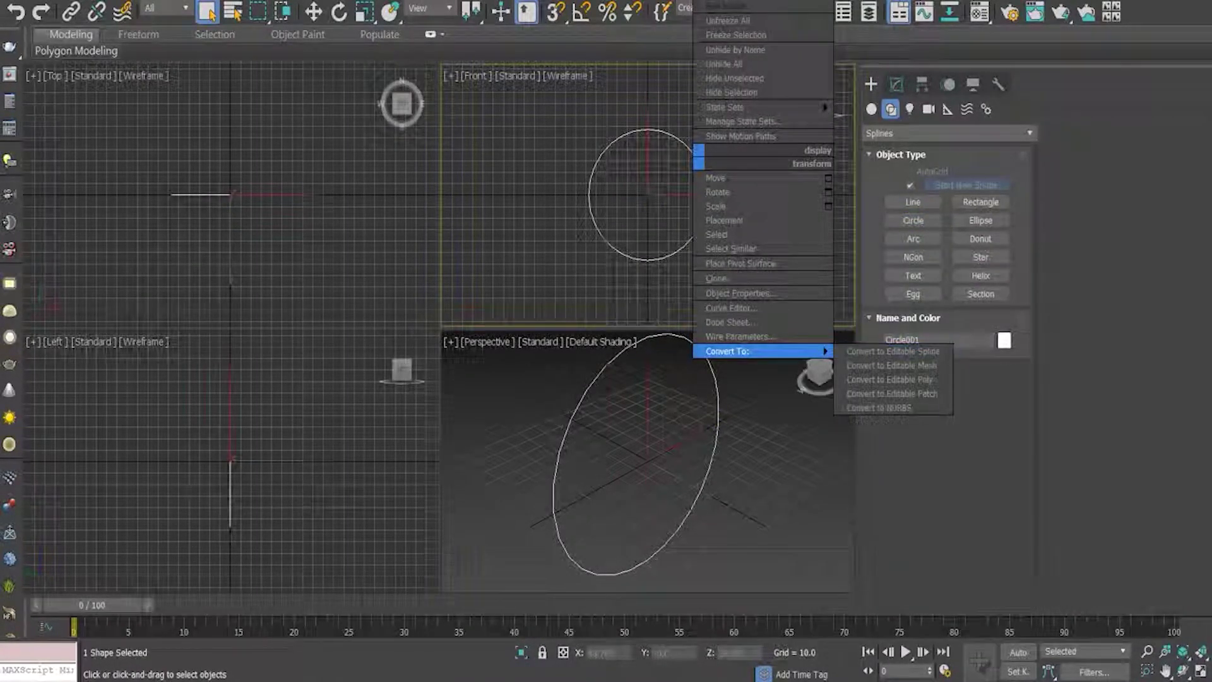
- Convert the circle to an Editable Spline and delete its right two segments
left_click(894, 351)
key("2")
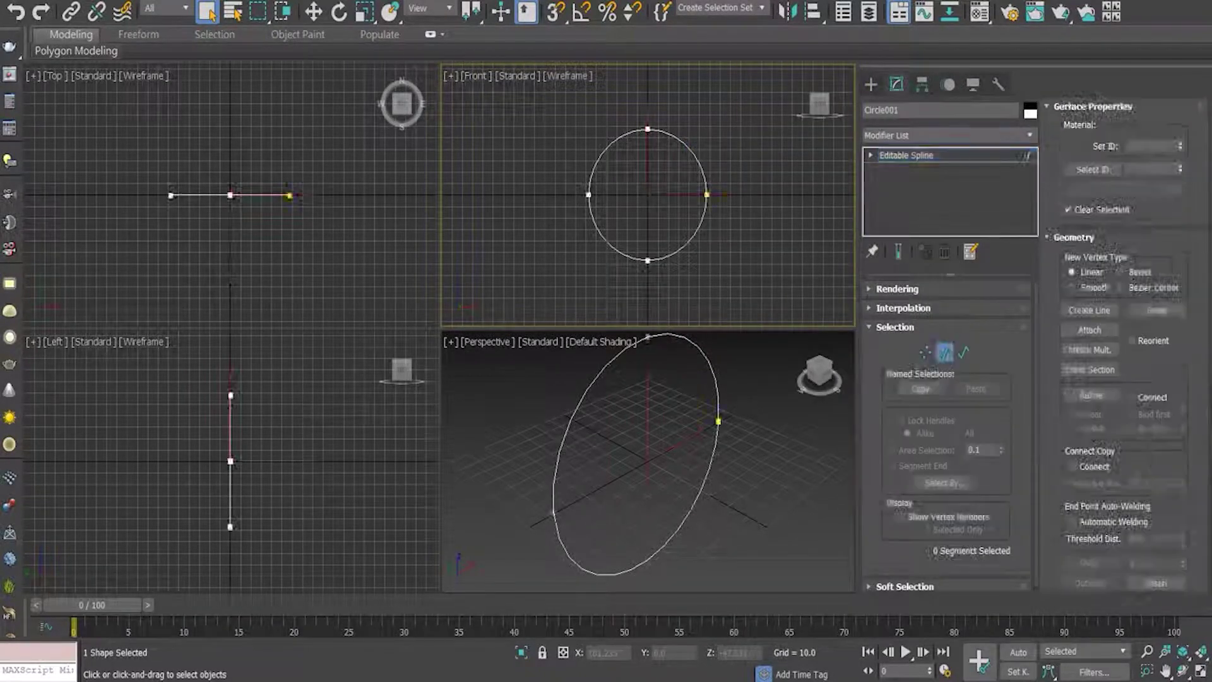
left_click_drag(682, 114, 739, 278)
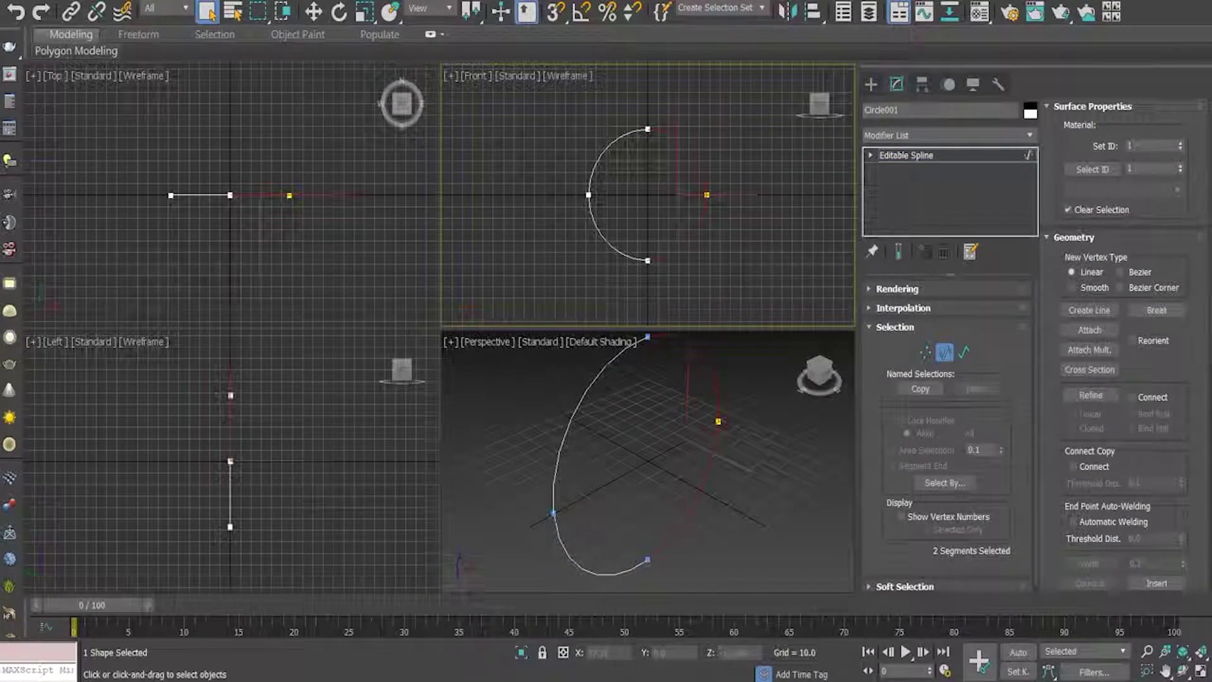
key("Delete")
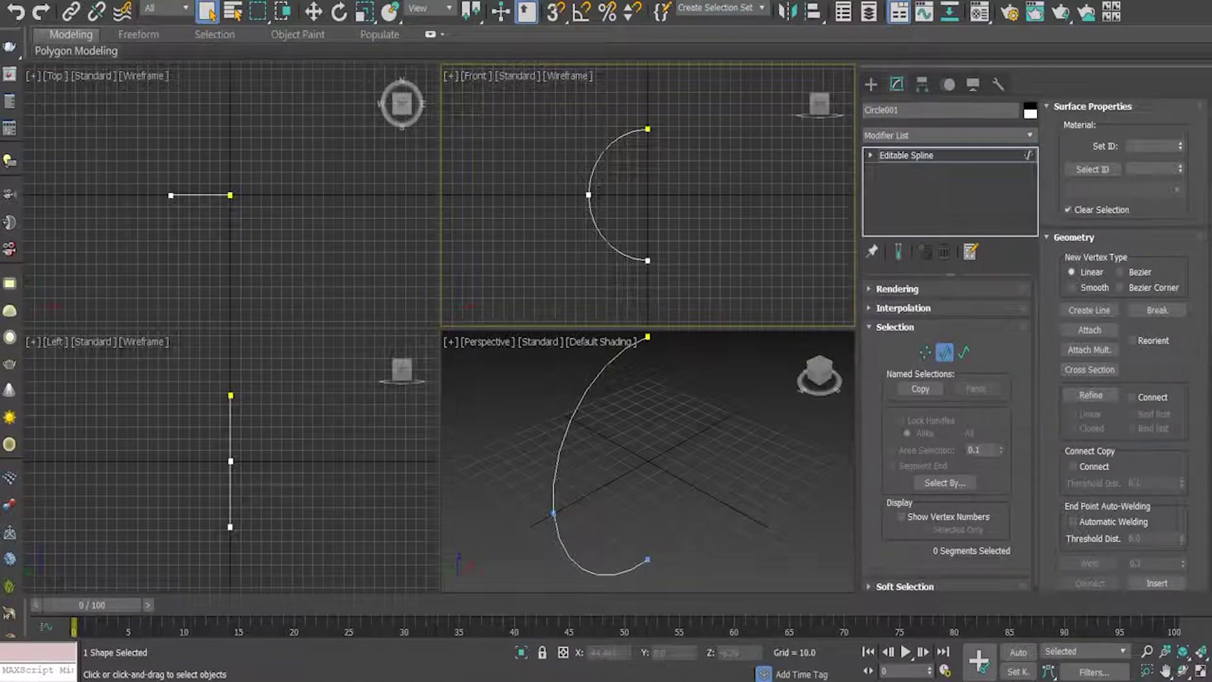
- Move the half-arc's left vertex upward to about Z 32.4
key("1")
left_click(589, 195)
key("w")
left_click_drag(601, 182, 596, 146)
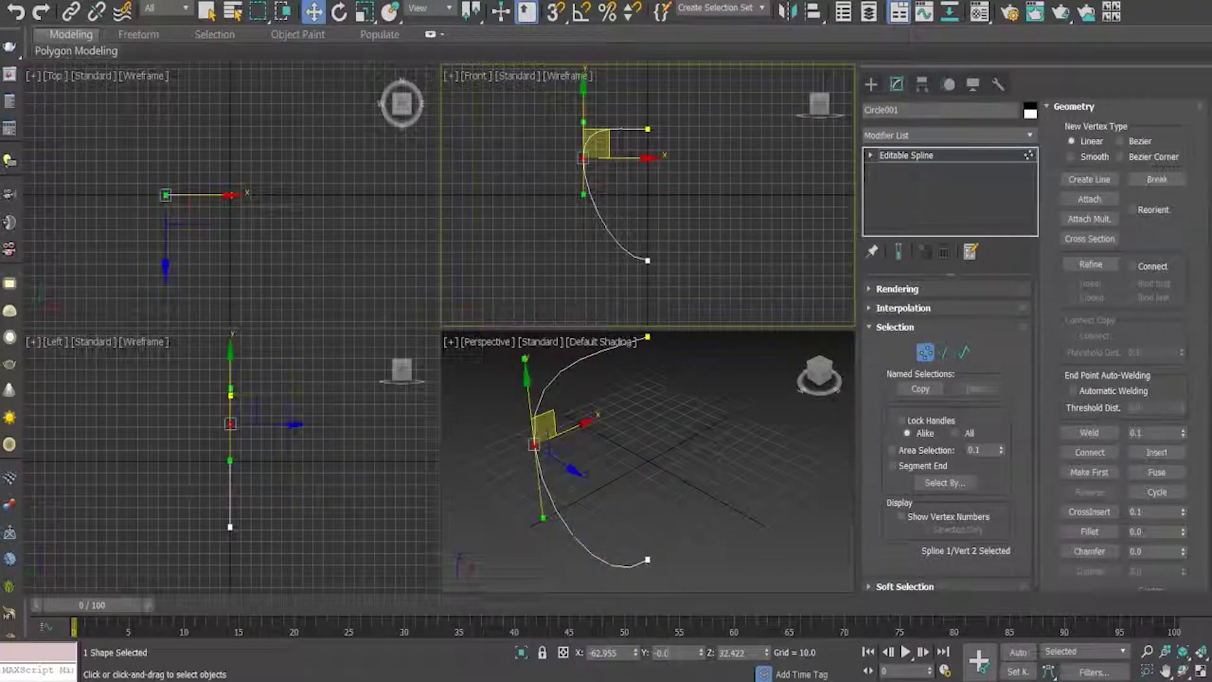
- Make the top endpoint a Bezier Corner and pull its tangent up to round the heart lobe
left_click(648, 129)
key("alt+w")
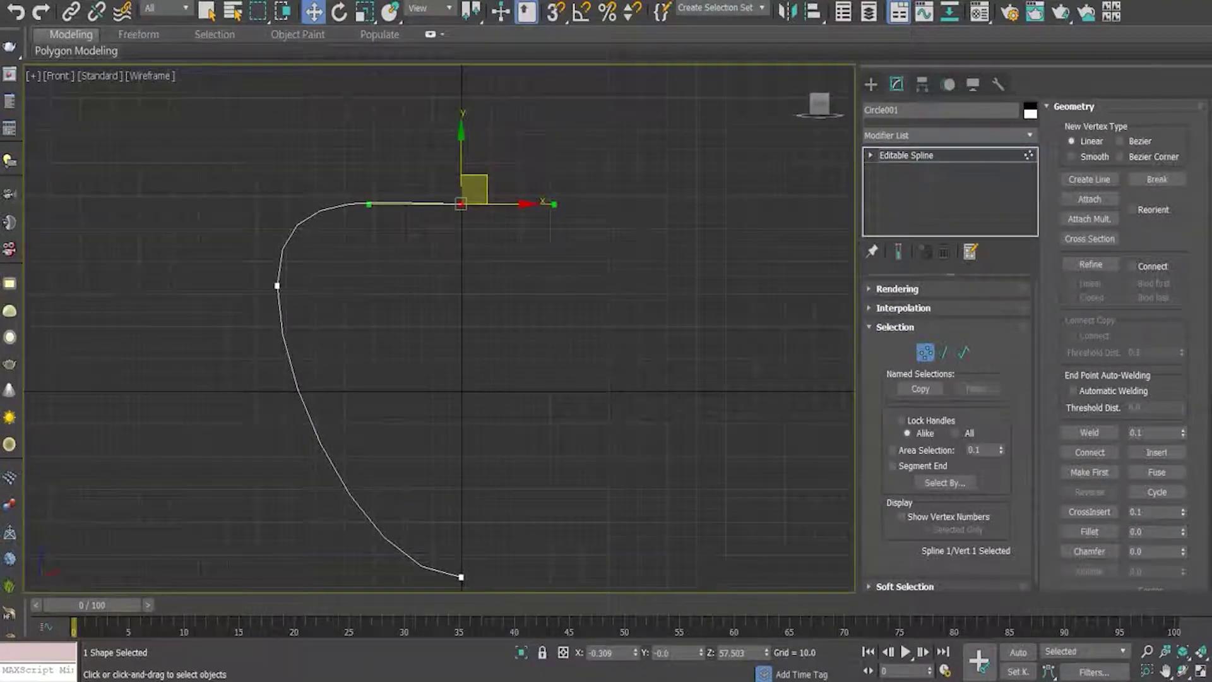
right_click(454, 198)
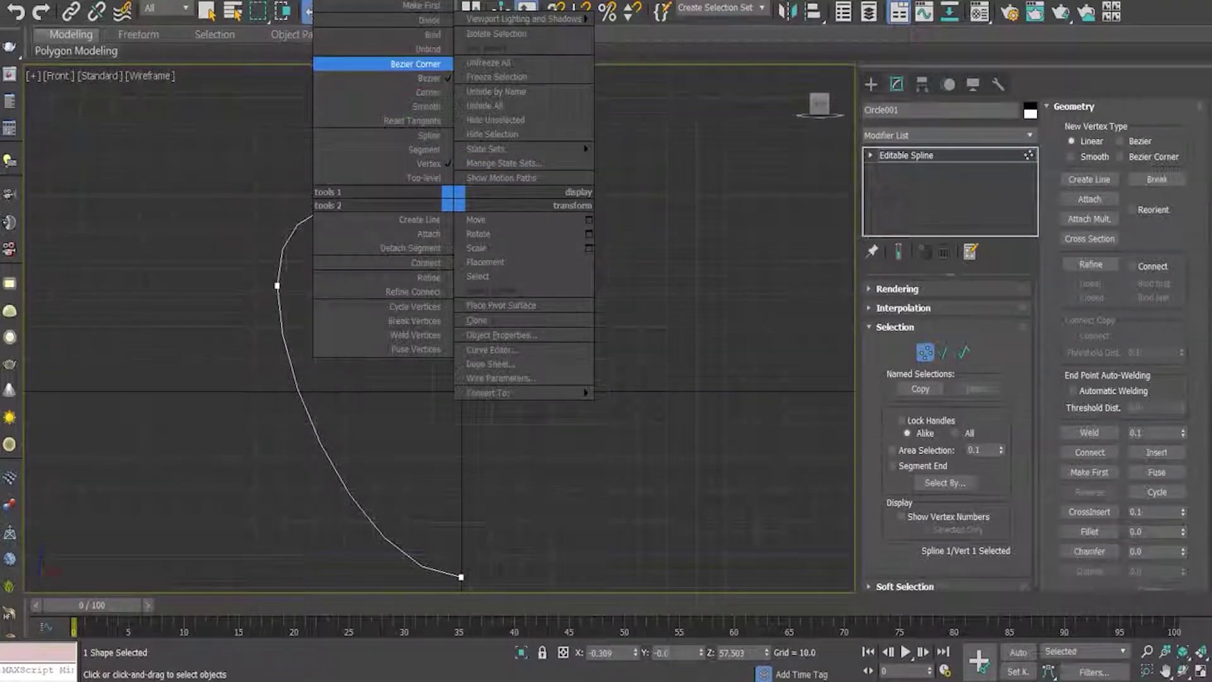
left_click(416, 64)
mouse_move(410, 201)
left_mouse_down()
mouse_move(413, 149)
mouse_move(361, 96)
left_mouse_up()
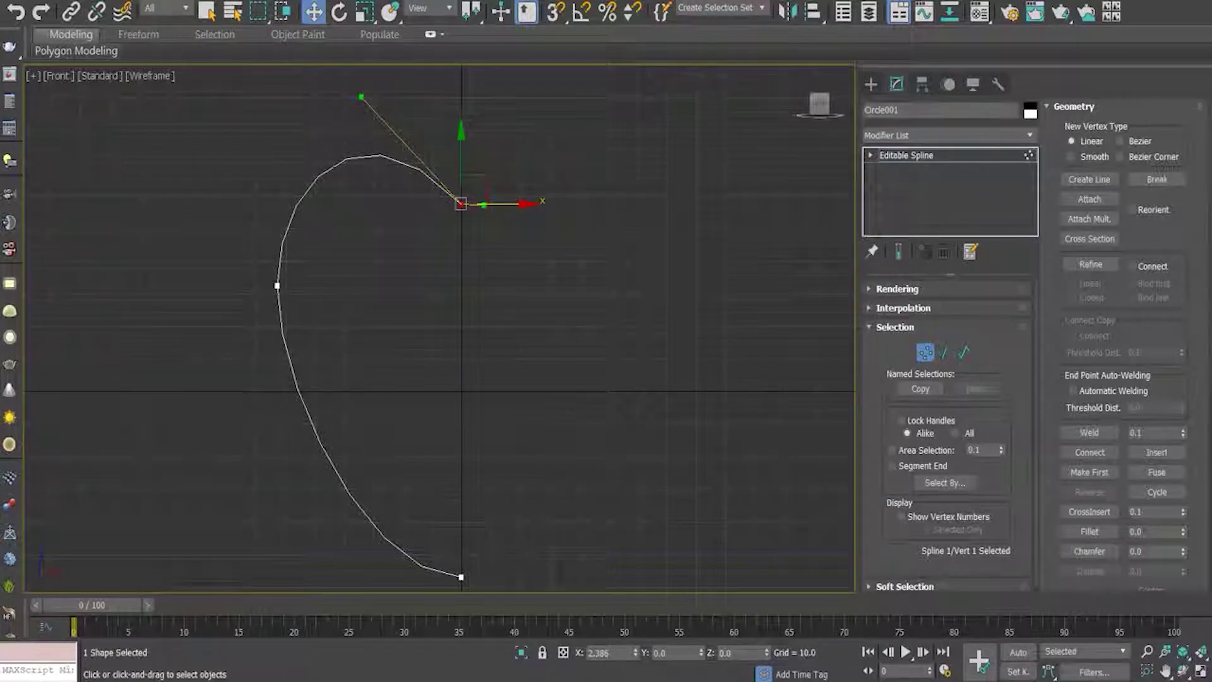
left_click(295, 152)
scroll(295, 153, "down", 3)
scroll(295, 153, "up", 2)
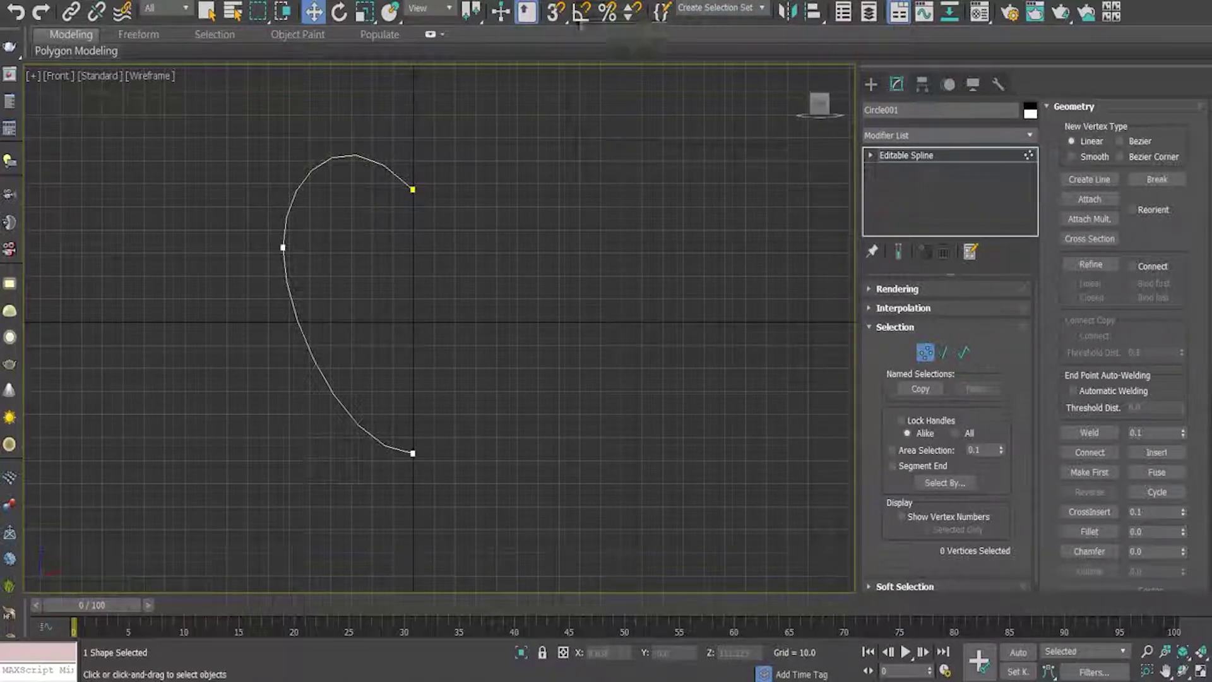
right_click(556, 12)
- Enable Vertex snap and draw a straight vertical line from the top endpoint to the bottom endpoint
left_click_drag(569, 213, 626, 52)
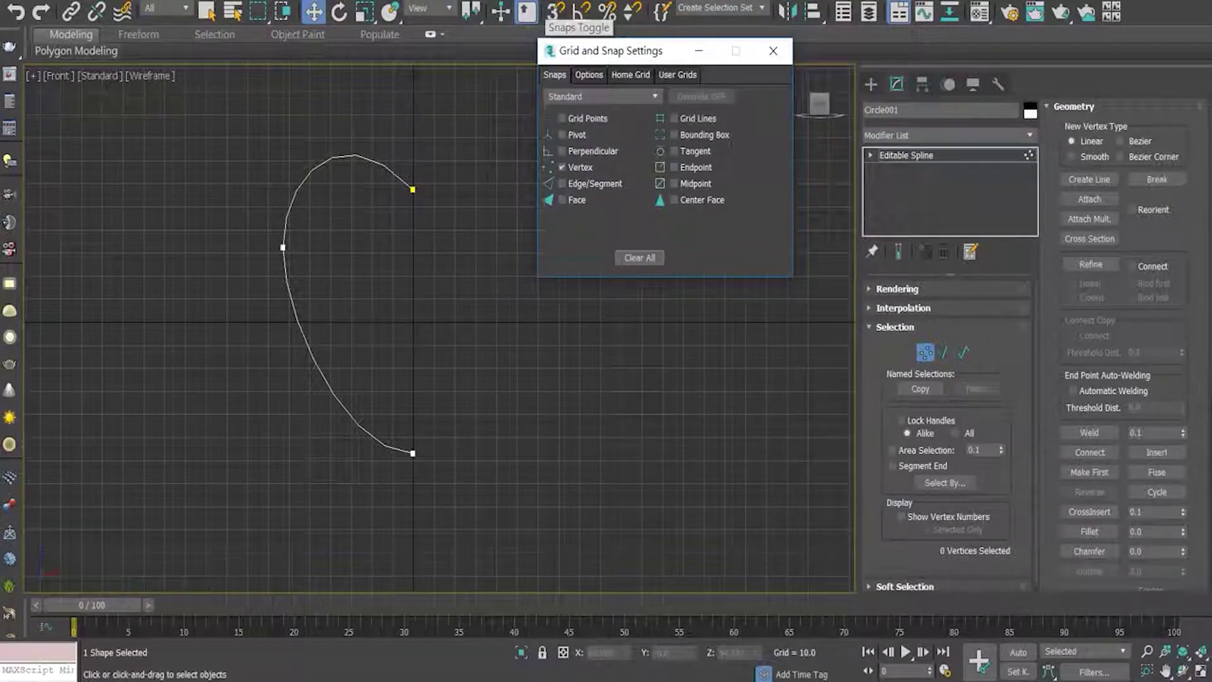
left_click(773, 50)
left_click(1089, 179)
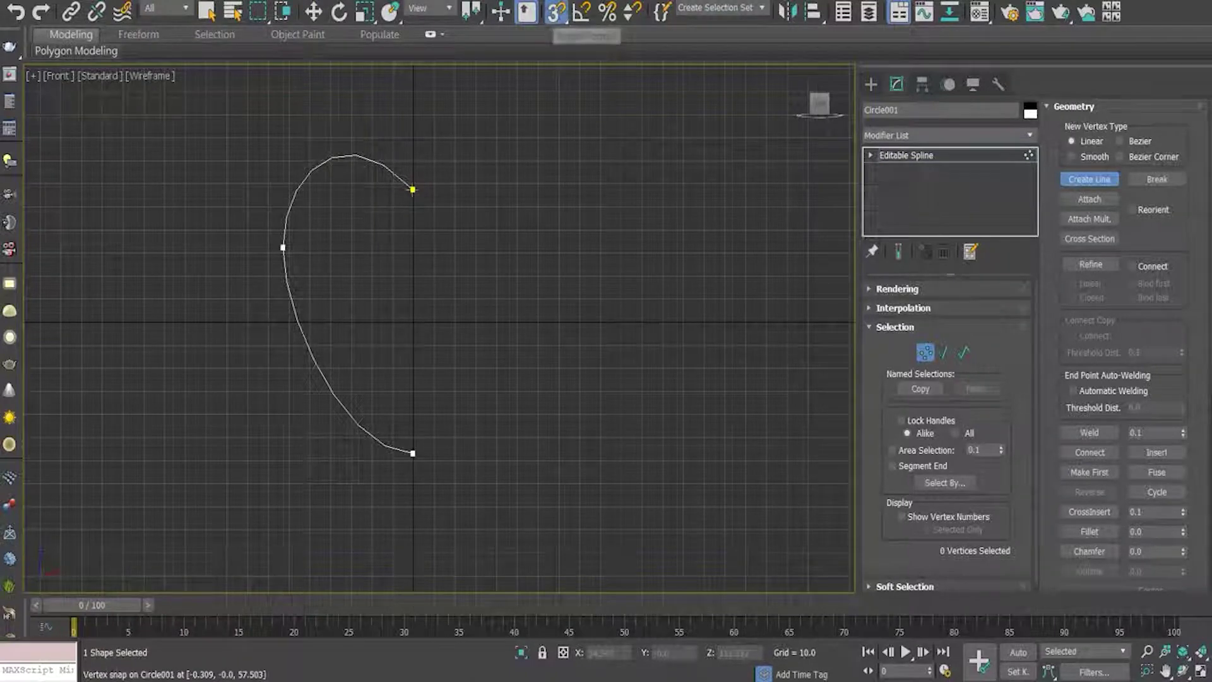
left_click(413, 190)
left_click(413, 452)
left_click(577, 387)
key("ctrl+b")
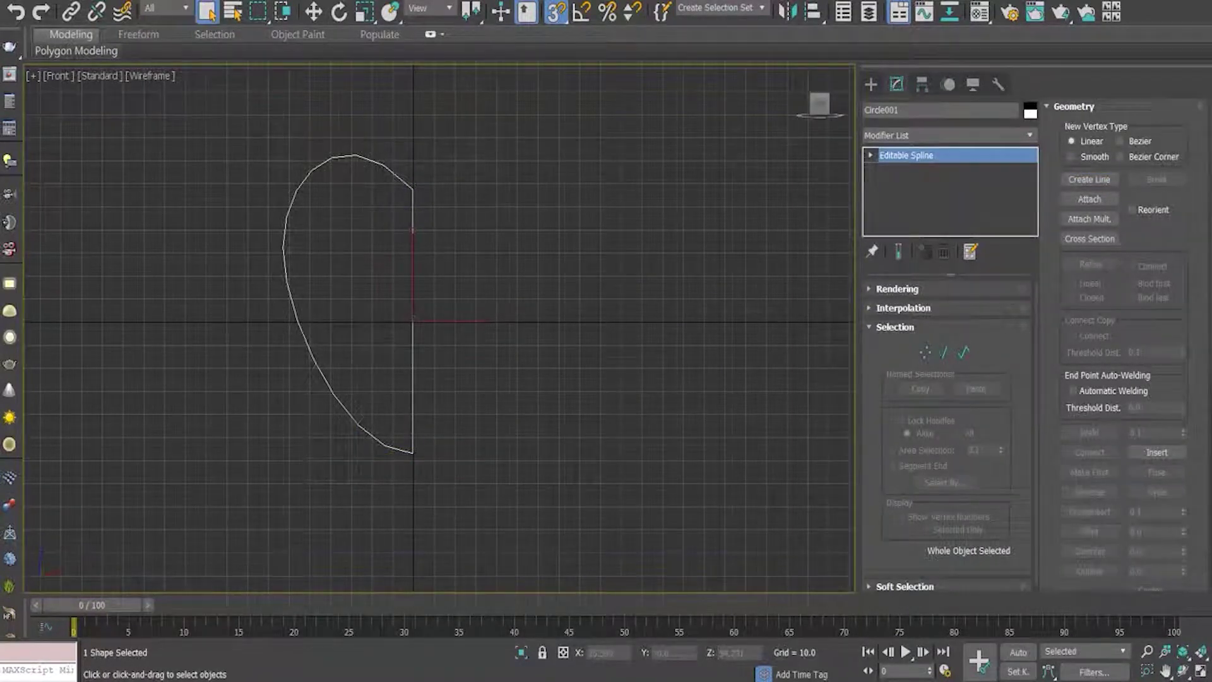
- Test-move the top vertex to the right, then undo the move
key("1")
left_click(413, 190)
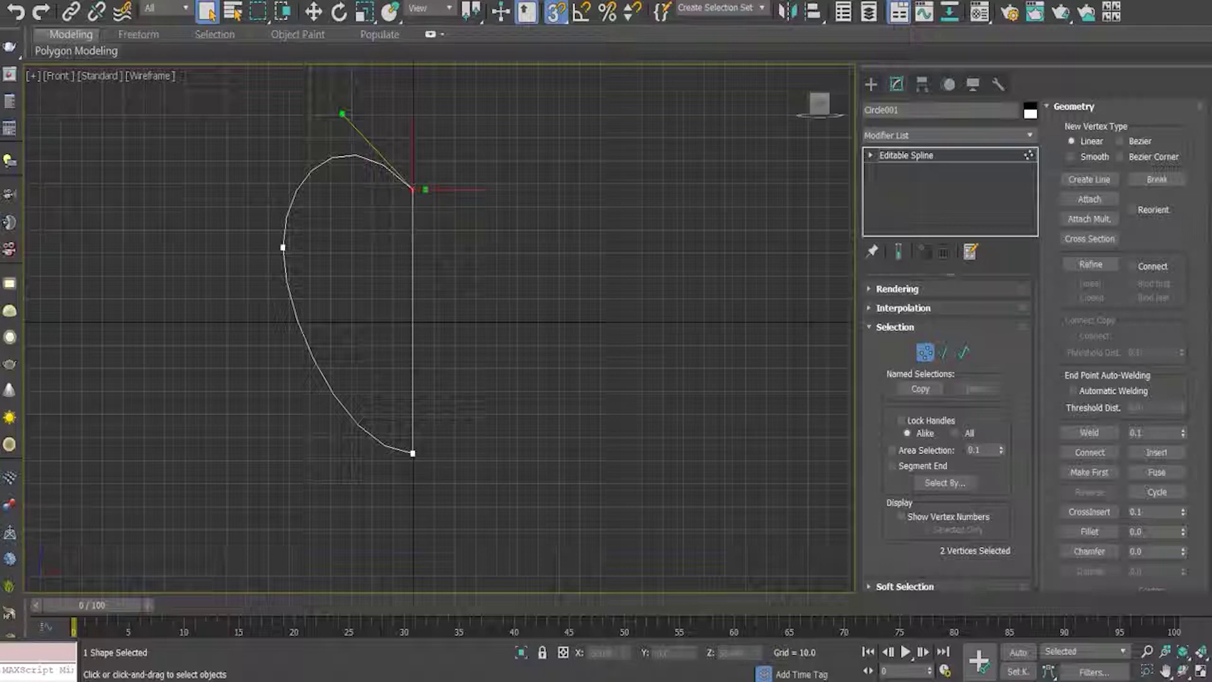
key("w")
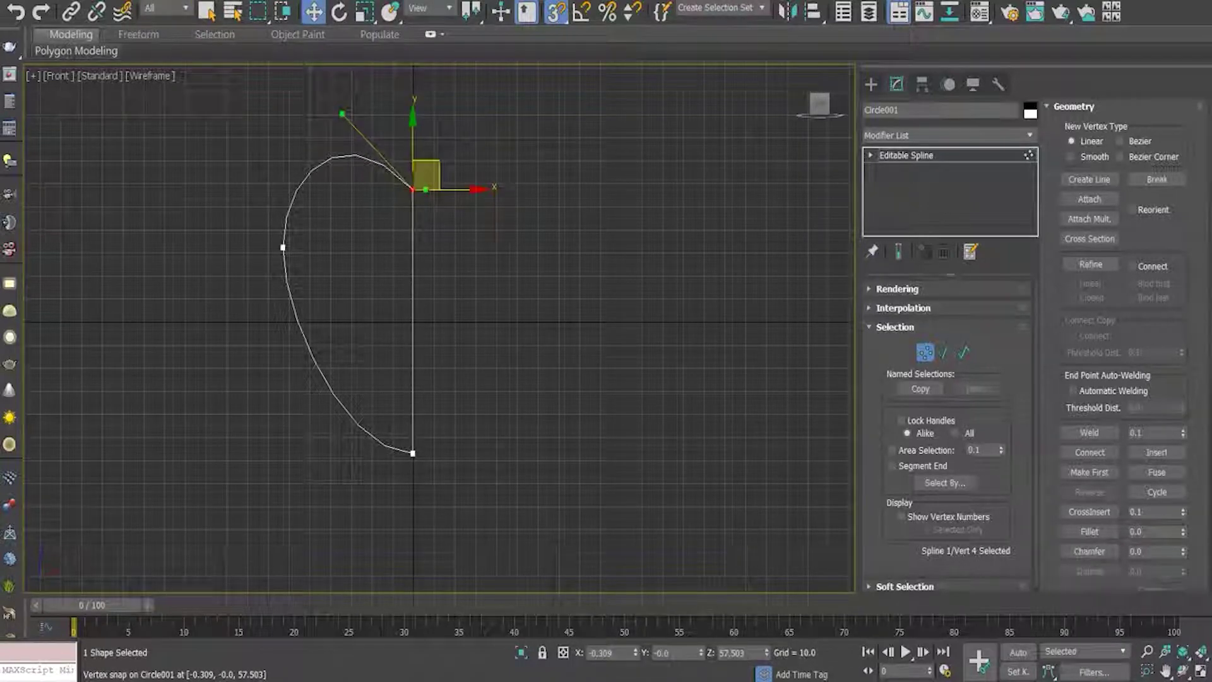
left_click_drag(413, 189, 431, 190)
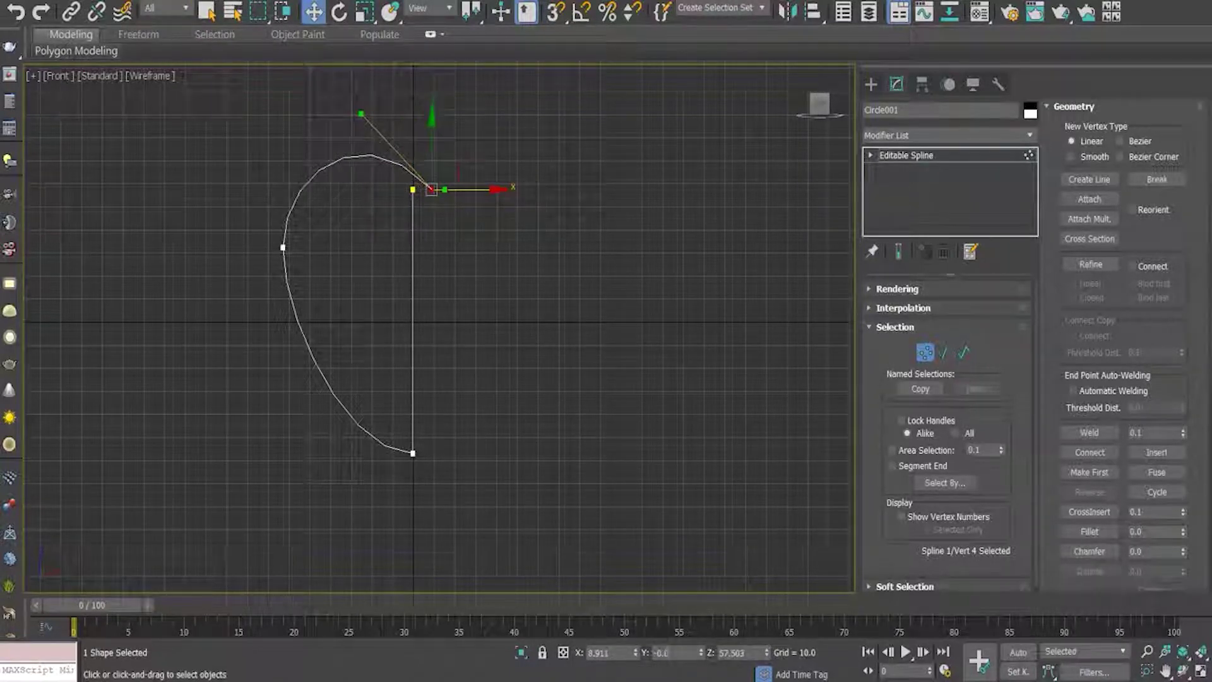
key("ctrl+z")
- Weld the two overlapping top vertices into one using threshold 1.0
left_click_drag(369, 142, 487, 244)
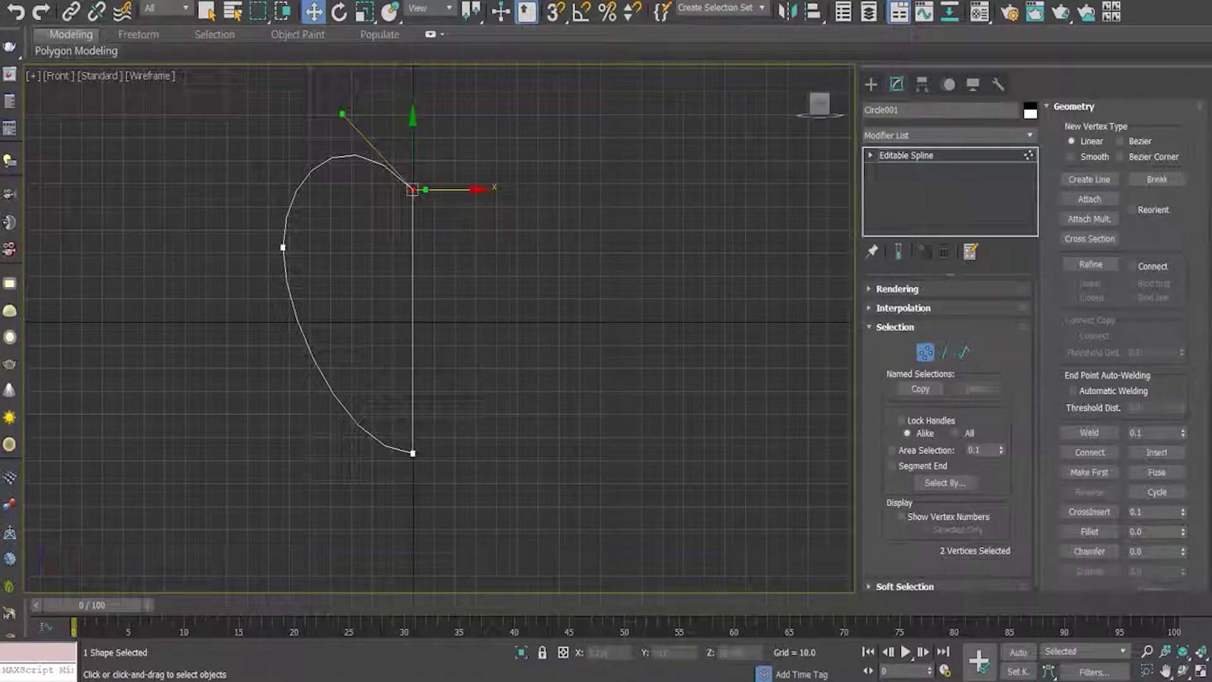
left_click(1089, 433)
left_click(1090, 433)
left_click(413, 189)
mouse_move(413, 189)
left_mouse_down()
mouse_move(426, 190)
mouse_move(413, 190)
left_mouse_up()
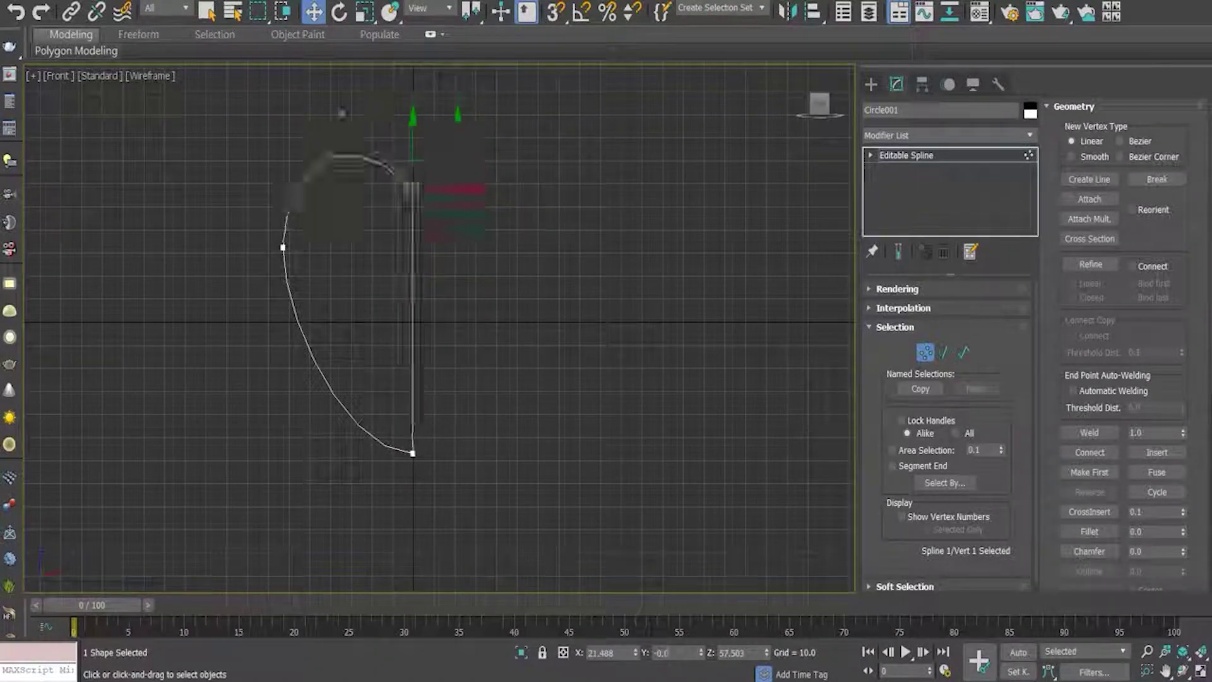
left_click(568, 316)
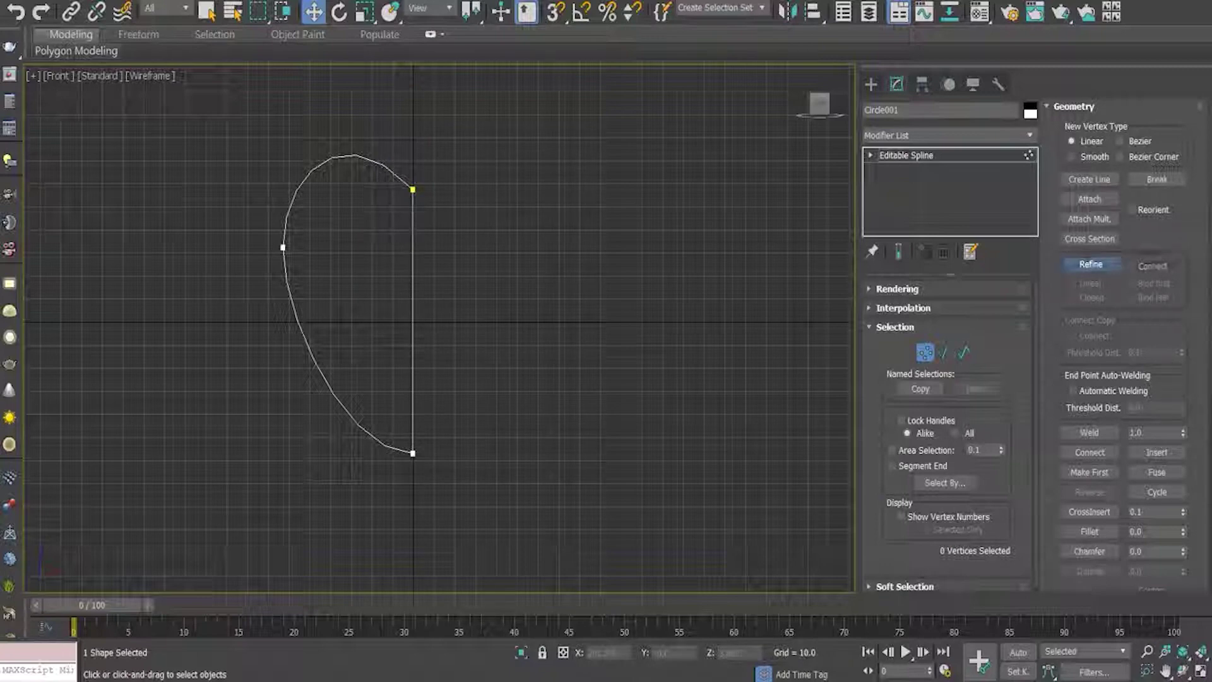
- Refine a middle vertex onto the vertical edge and snap a new line from it to the left vertex
left_click(1091, 264)
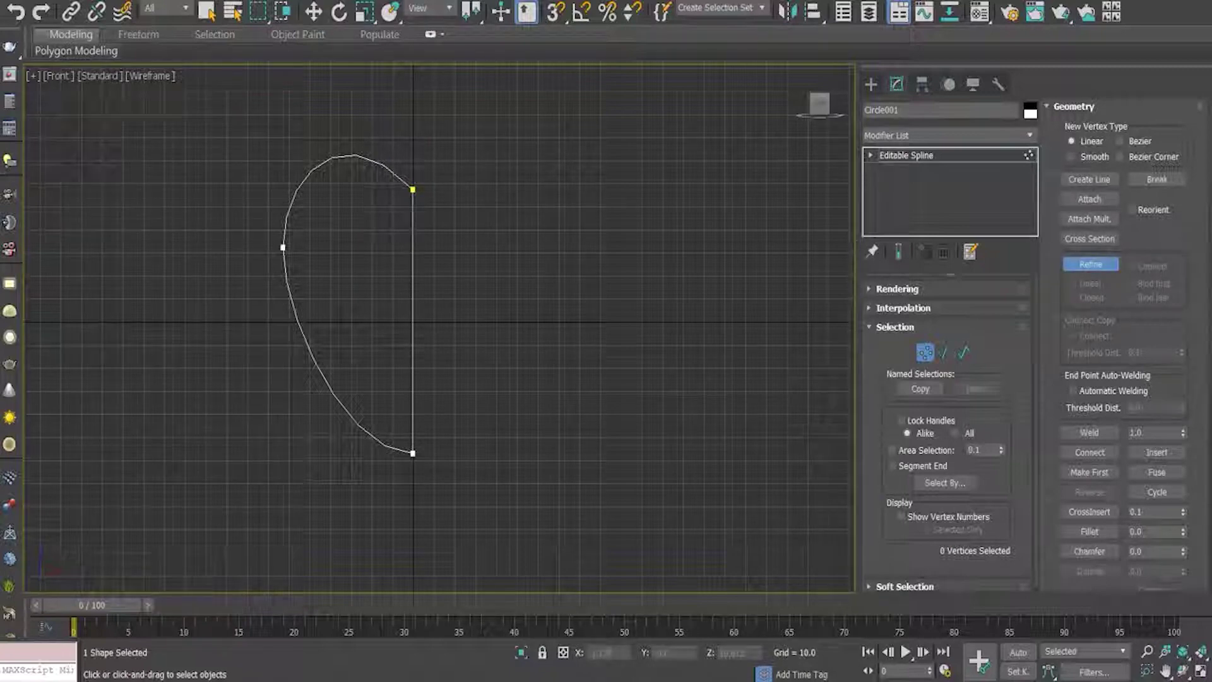
key("Escape")
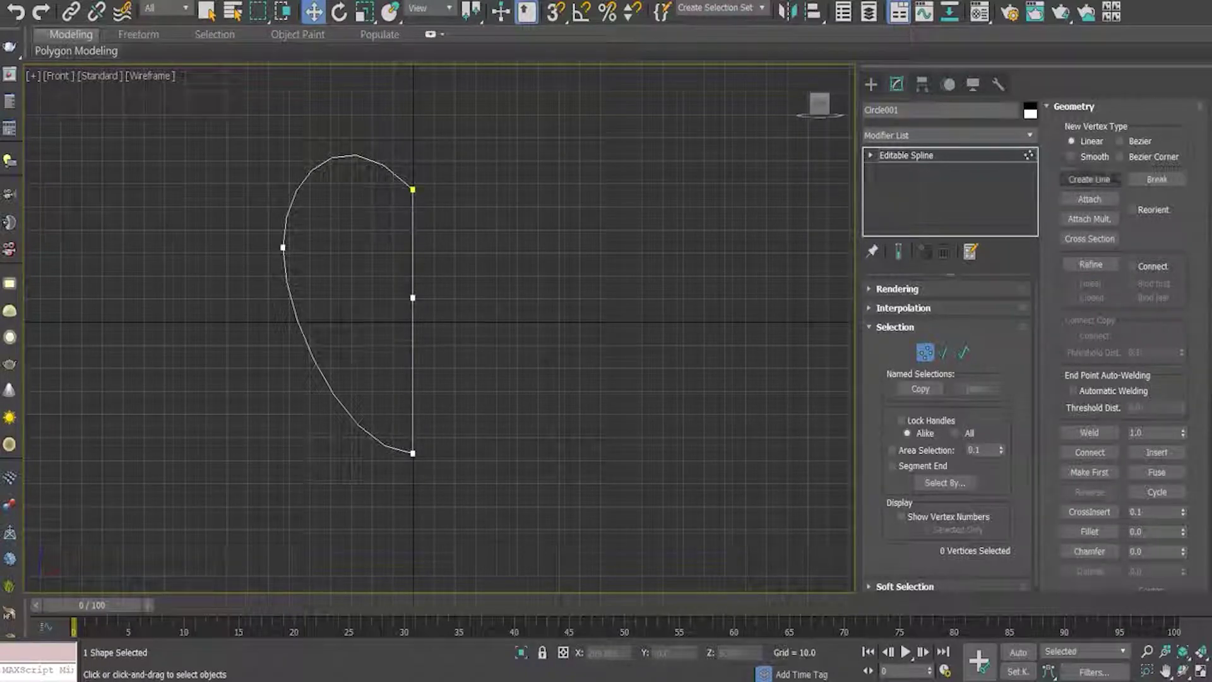
left_click(1090, 180)
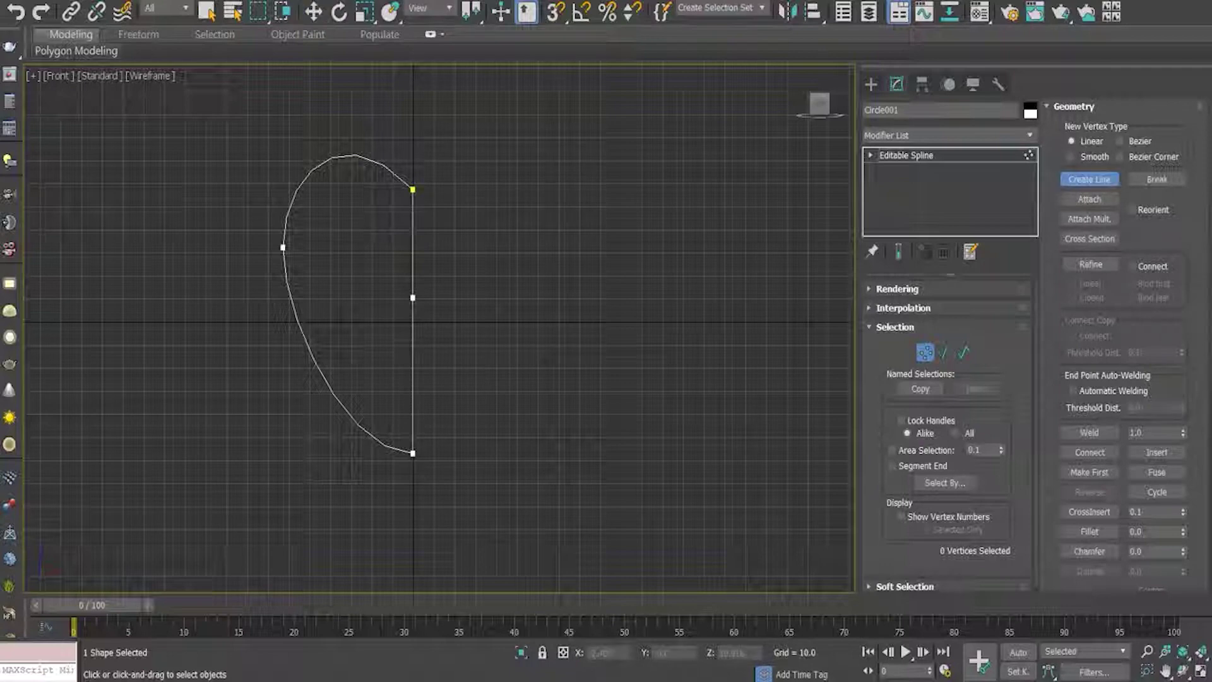
key("s")
left_click(413, 297)
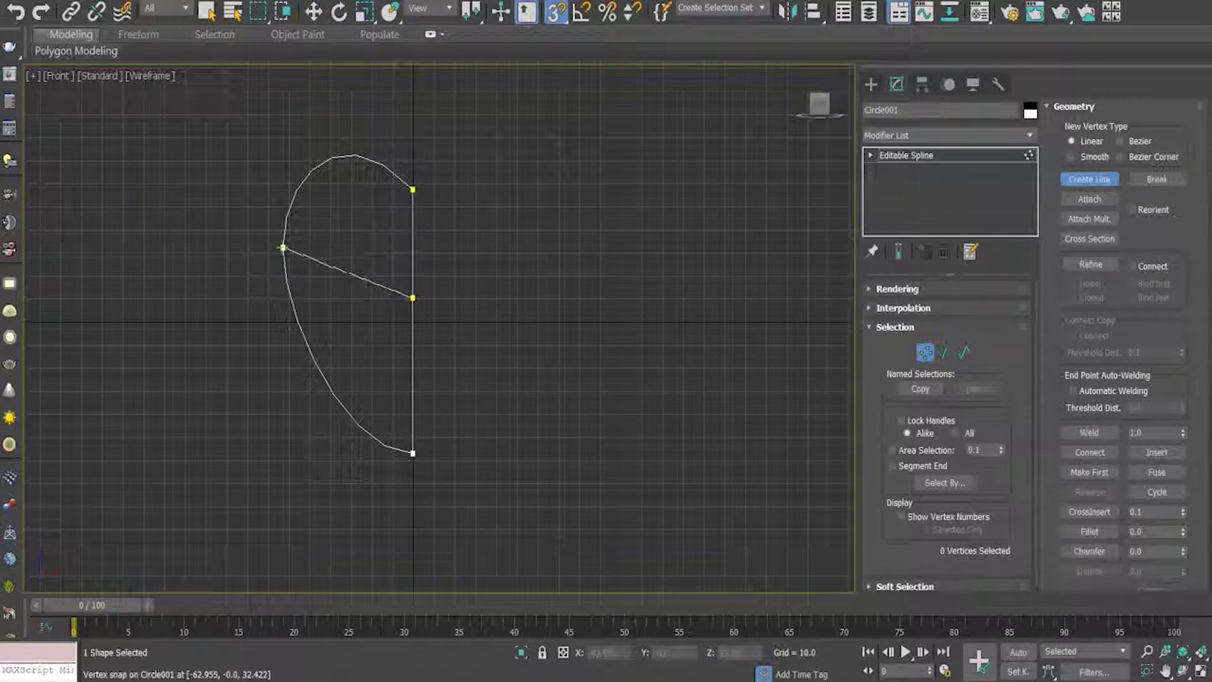
left_click(283, 247)
right_click(379, 289)
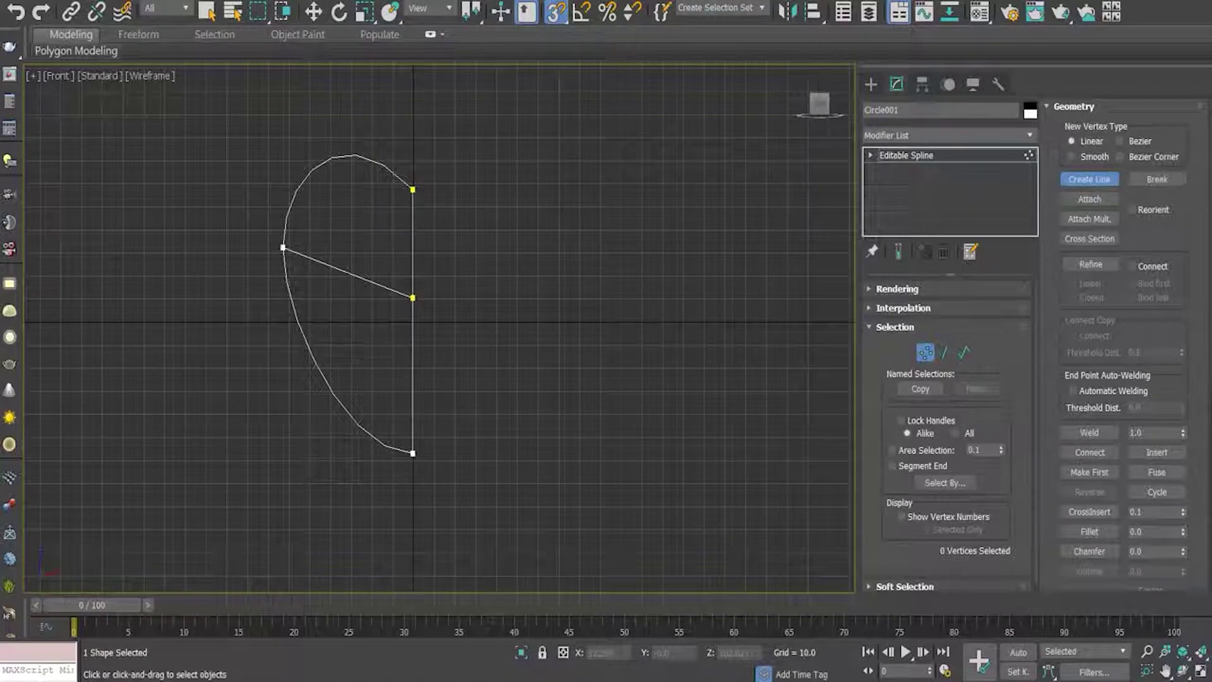
- Exit line drawing, turn snapping off and return to the four-viewport layout
left_click(1090, 179)
key("w")
key("s")
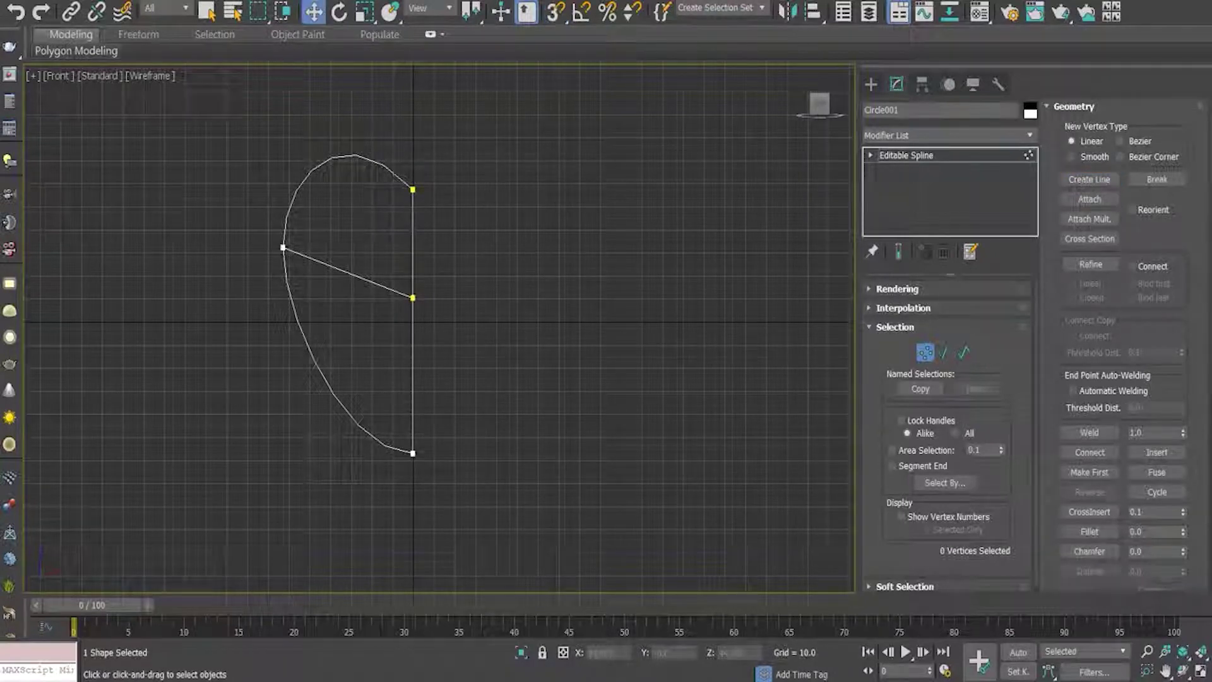
key("alt+w")
middle_click_drag(648, 461, 755, 461, "alt")
- Push the two coincident middle vertices outward along X so the edge bows in side view
left_click_drag(651, 461, 679, 489)
scroll(276, 466, "up", 5)
scroll(276, 466, "up", 2)
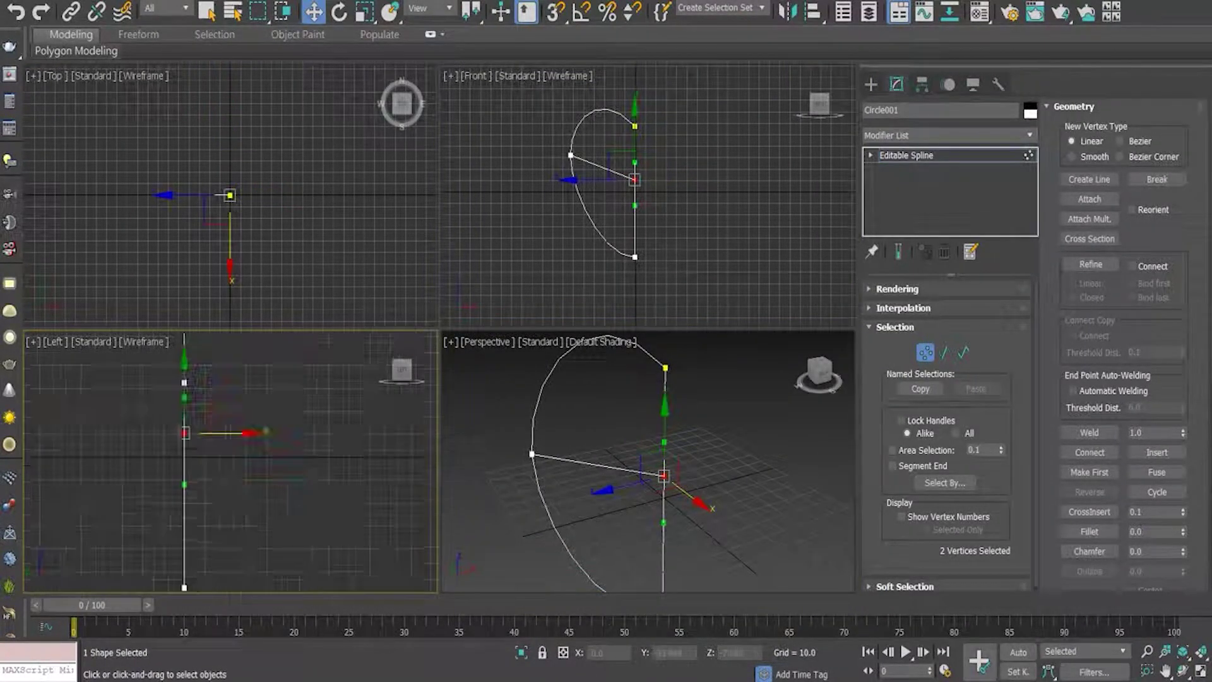
scroll(166, 369, "up", 2)
left_click_drag(208, 466, 241, 466)
middle_click_drag(650, 461, 688, 461, "alt")
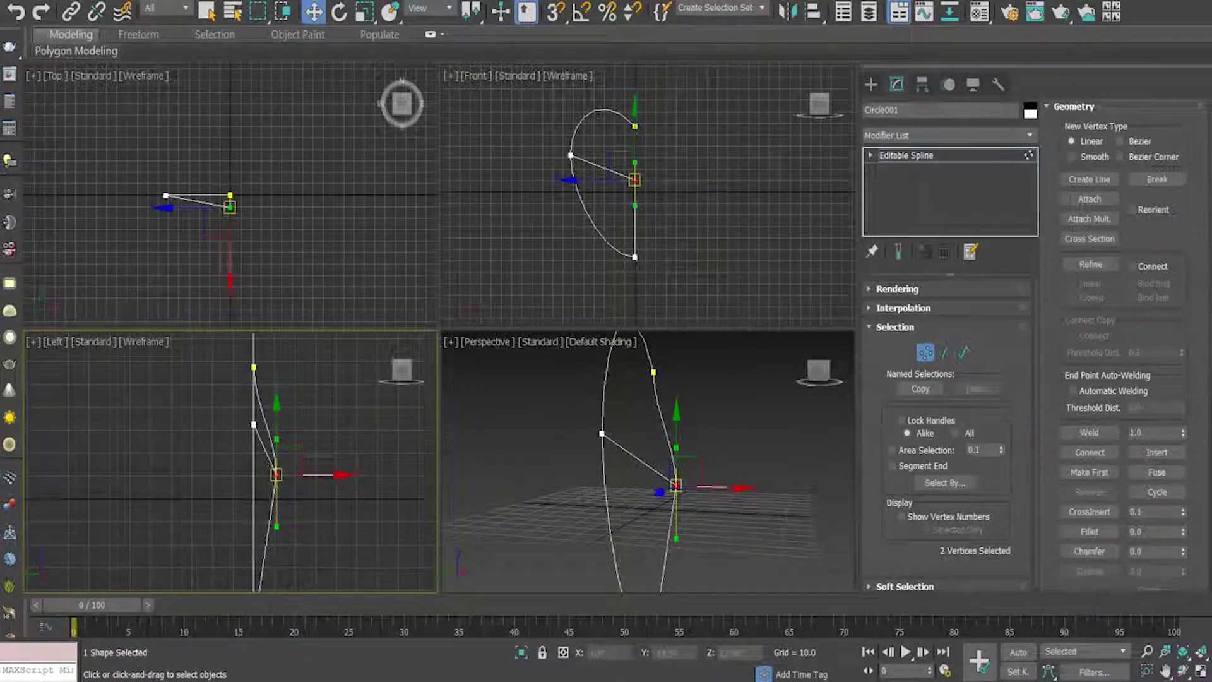
middle_click_drag(316, 475, 266, 453)
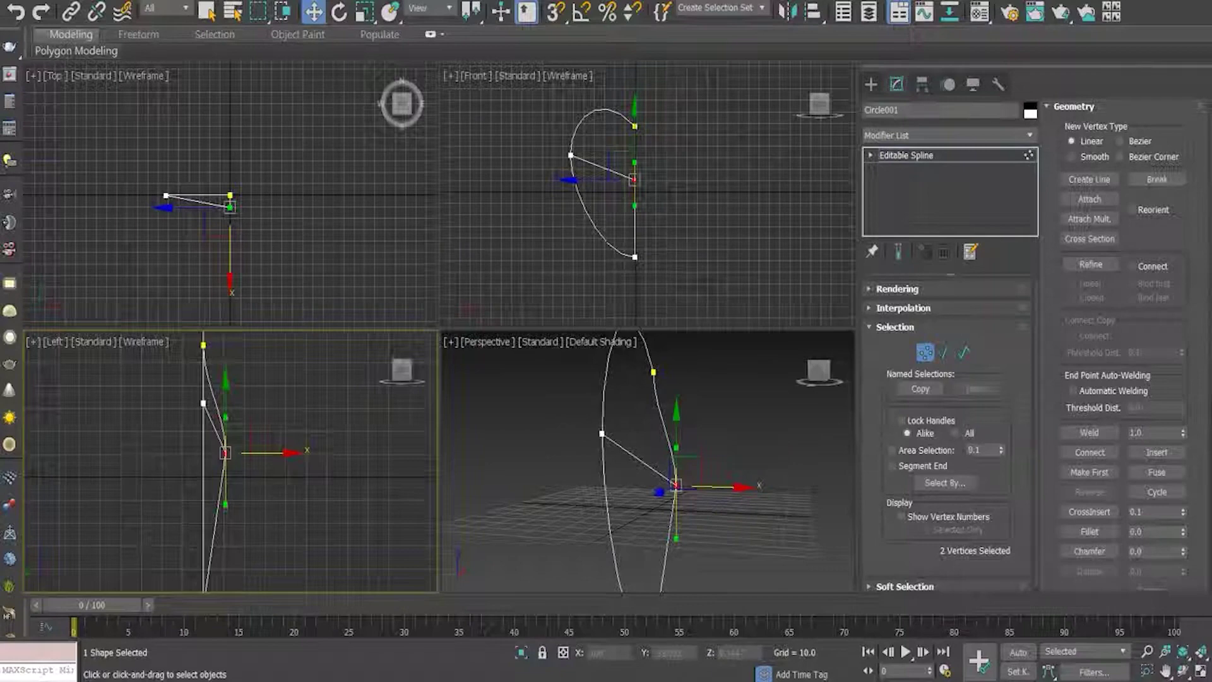
scroll(221, 454, "up", 2)
- Adjust the top and bottom vertices' Bezier tangents to smooth the profile's ends
middle_click(742, 382)
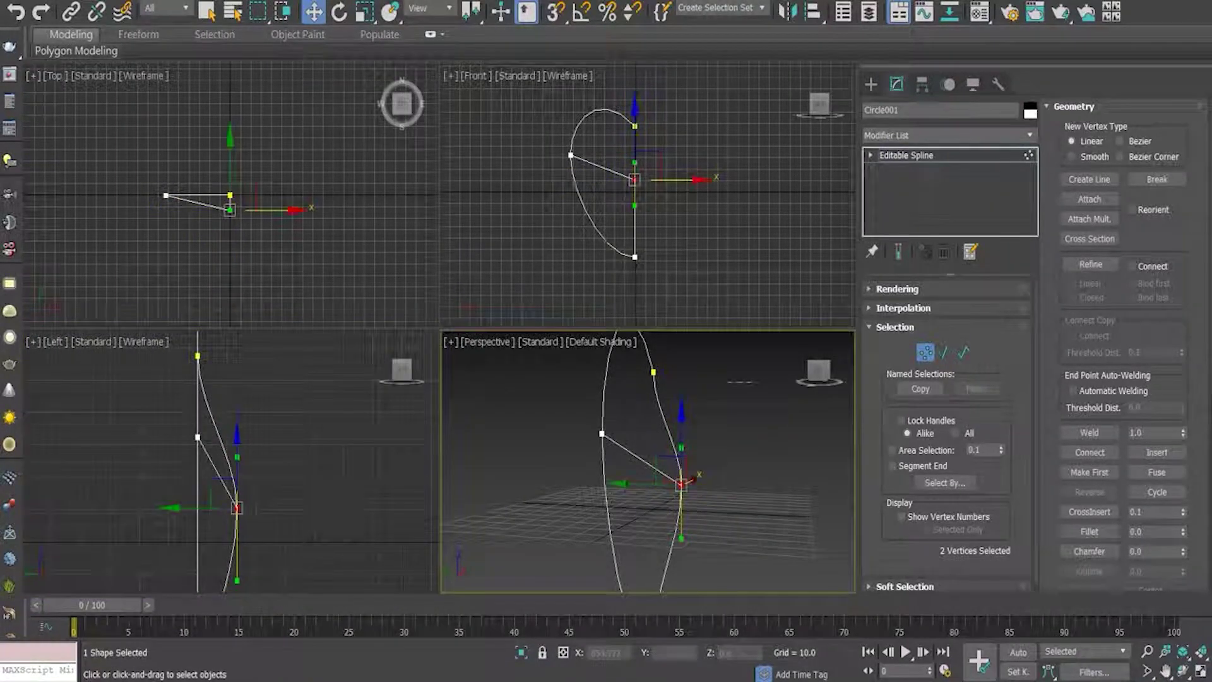
left_click(654, 372)
middle_click_drag(253, 442, 275, 461)
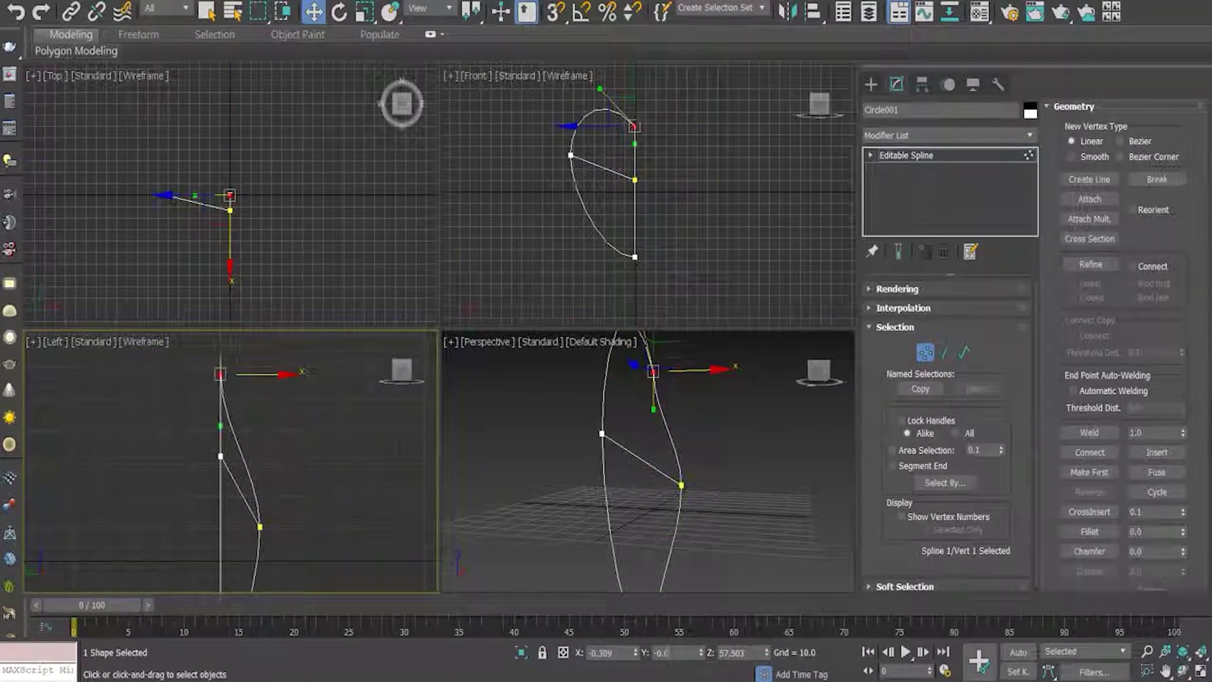
mouse_move(220, 426)
left_mouse_down()
mouse_move(271, 426)
mouse_move(250, 402)
left_mouse_up()
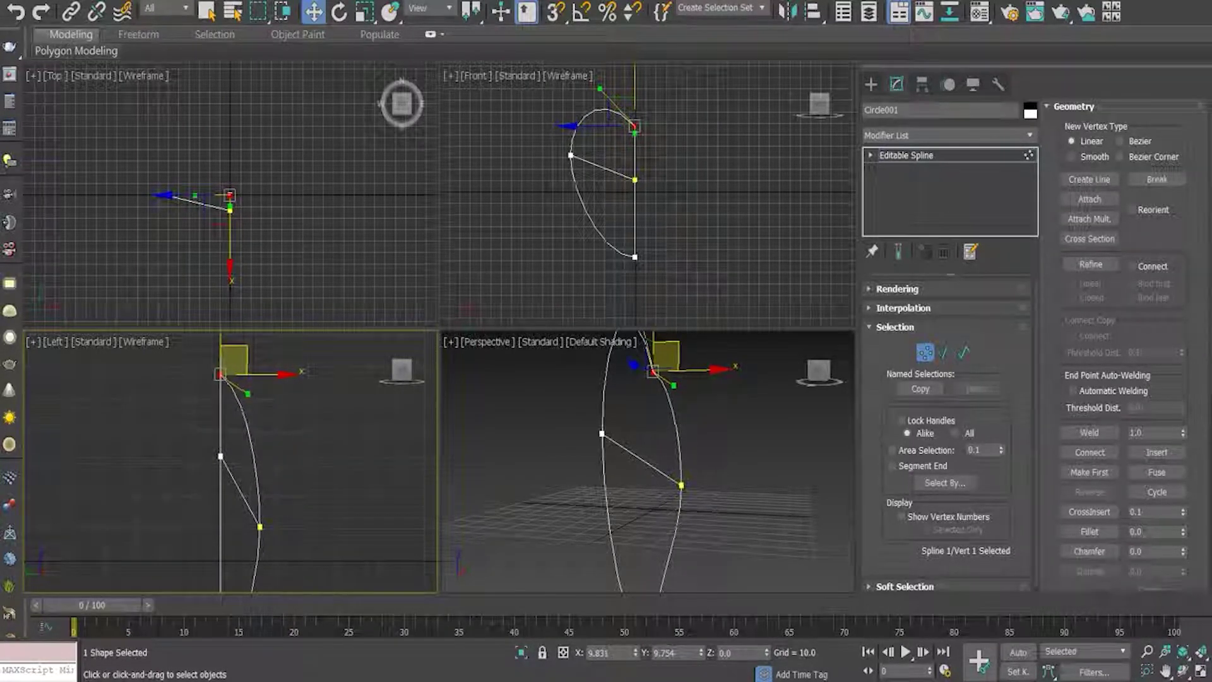
middle_click_drag(253, 474, 278, 319)
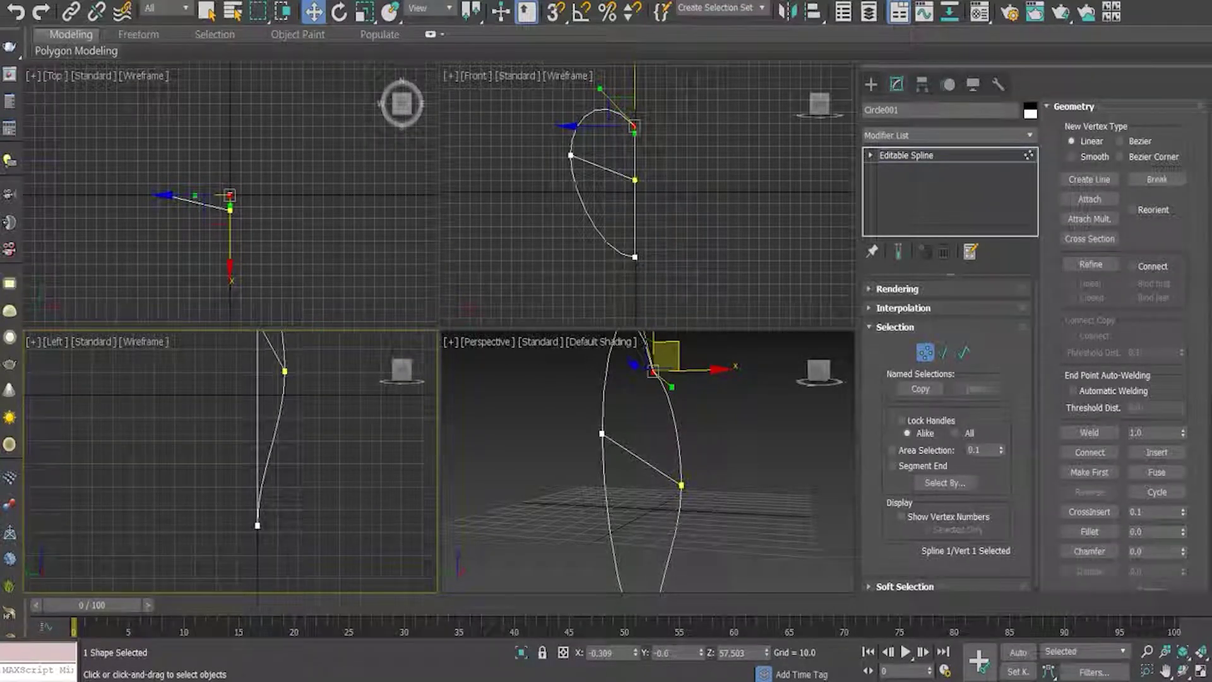
left_click(258, 525)
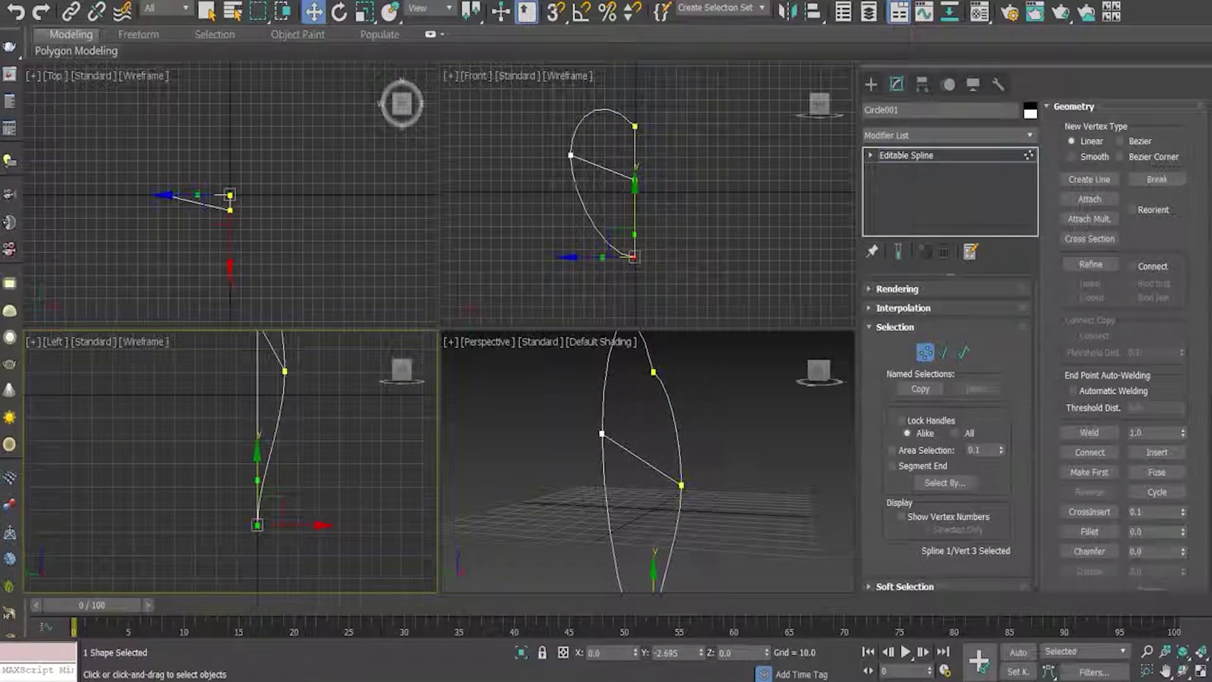
mouse_move(257, 480)
left_mouse_down()
mouse_move(279, 501)
mouse_move(282, 482)
left_mouse_up()
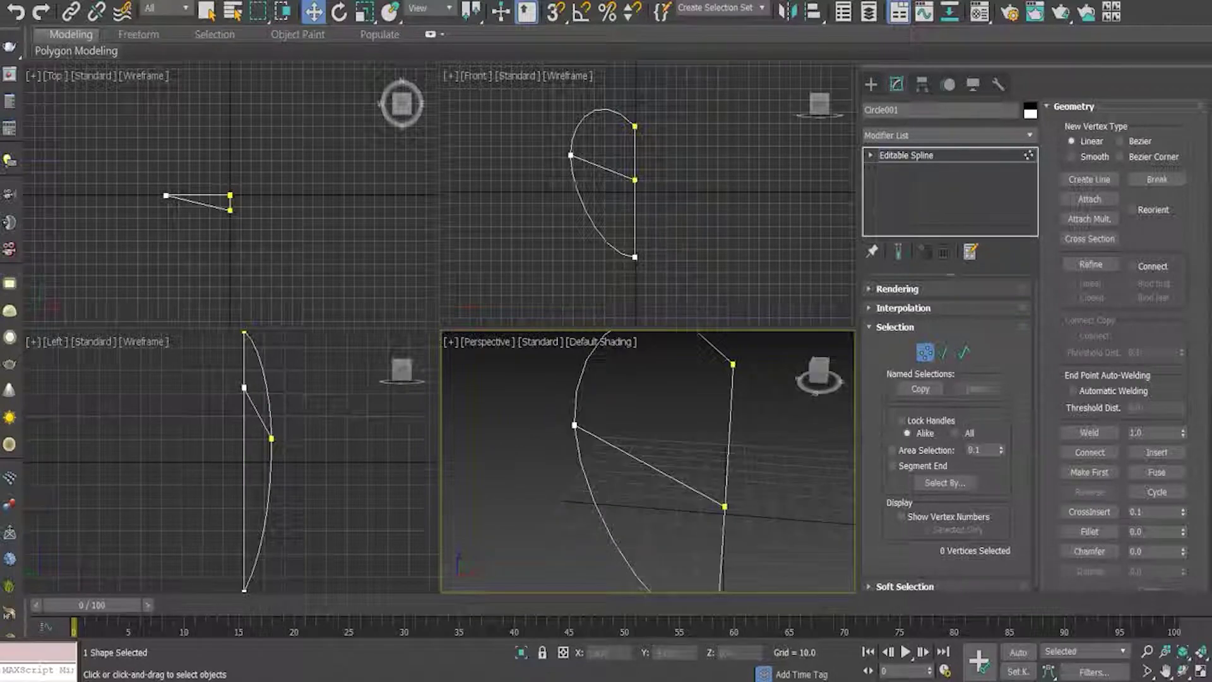
- Select the two overlapping vertices at the cross segment
left_click_drag(215, 183, 246, 221)
scroll(208, 197, "up", 2)
scroll(209, 197, "up", 2)
scroll(209, 197, "up", 1)
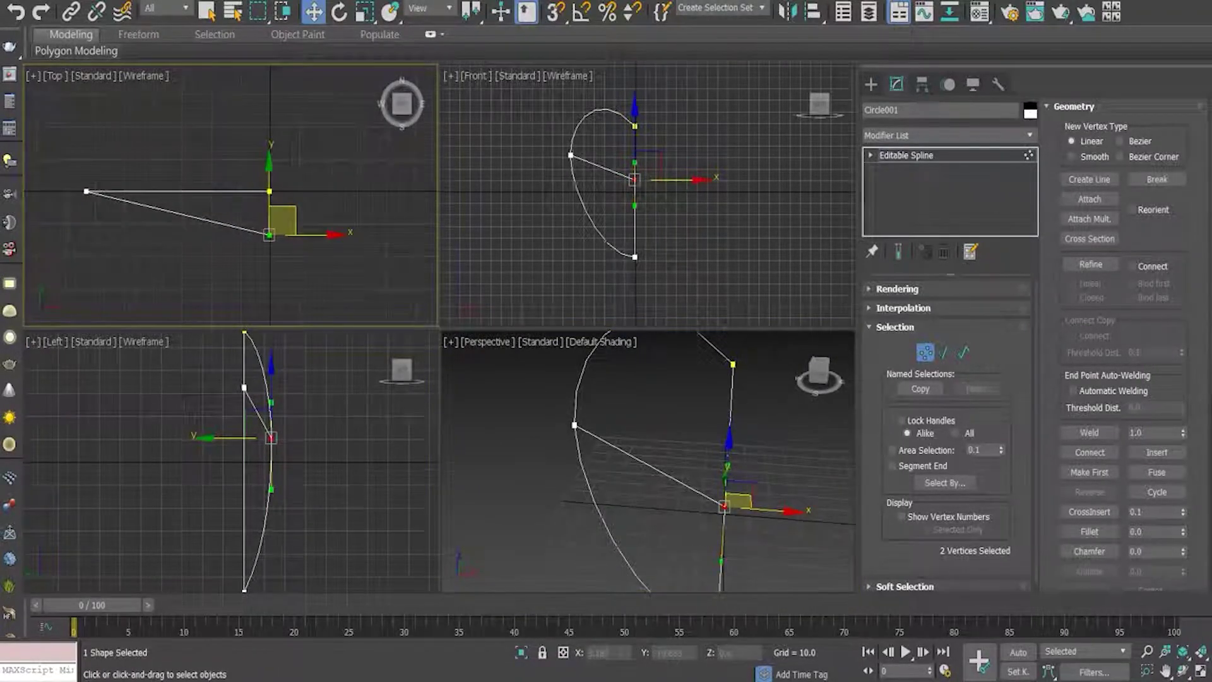
right_click(263, 230)
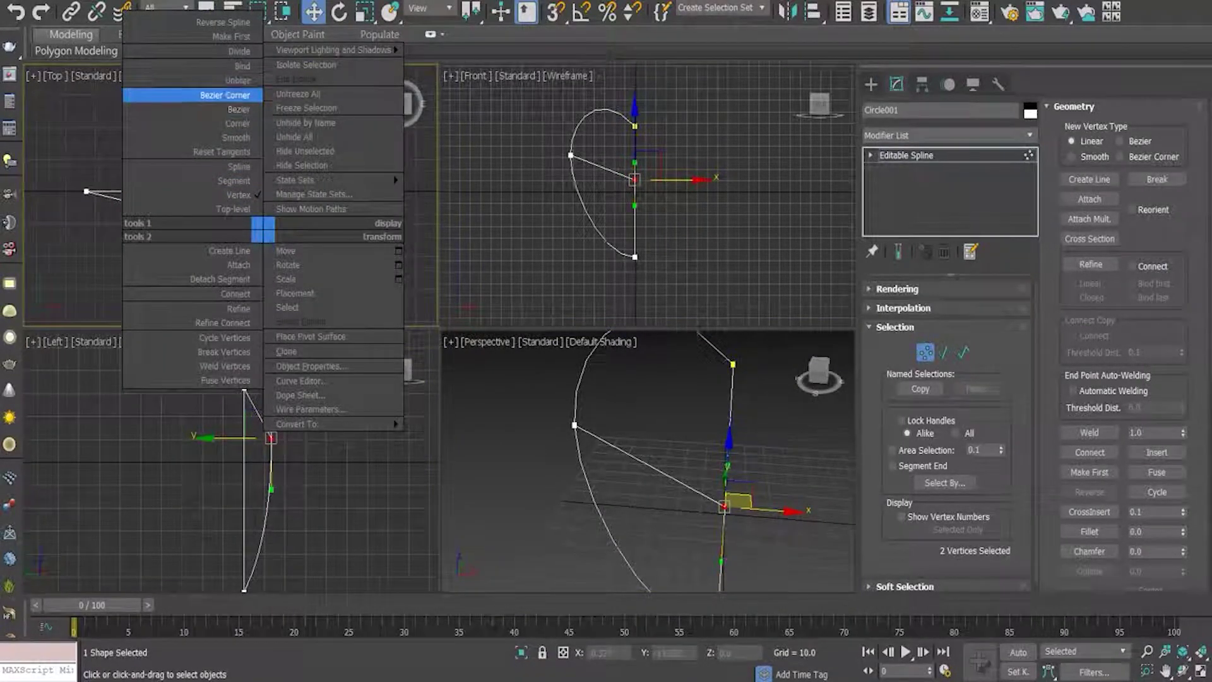
- Make the cross-segment vertices Bezier Corner and pull a tangent to arc the segment
left_click(225, 95)
left_click_drag(209, 220, 161, 227)
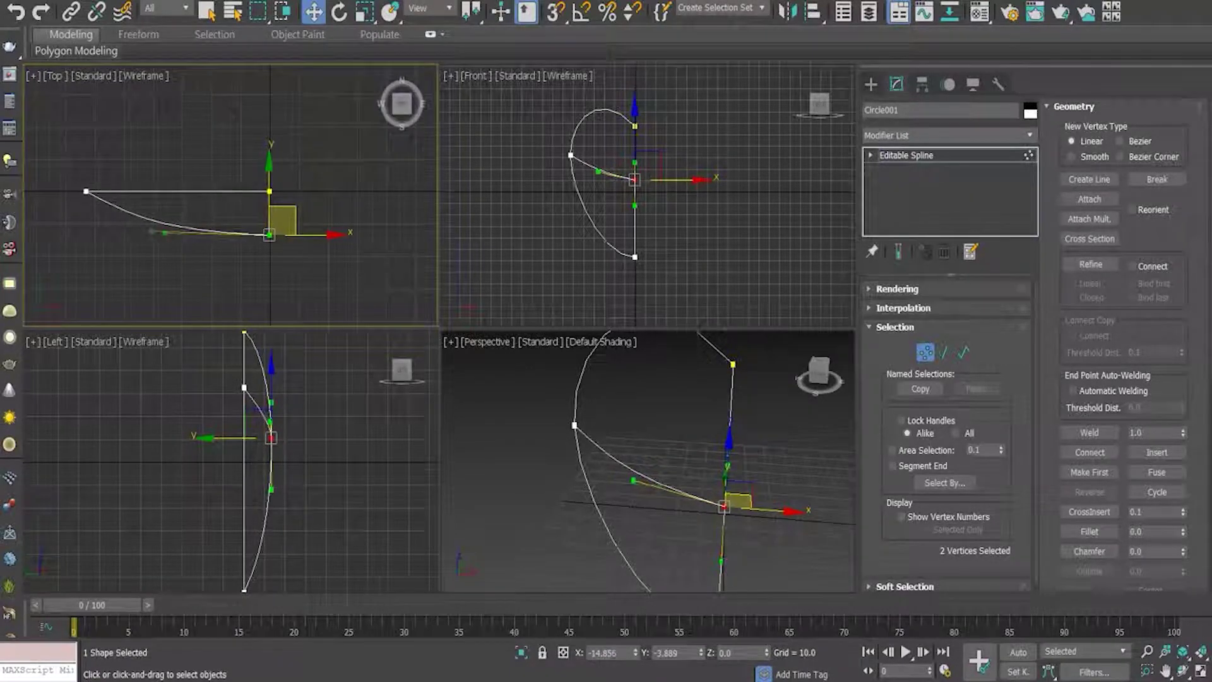
key("ctrl+d")
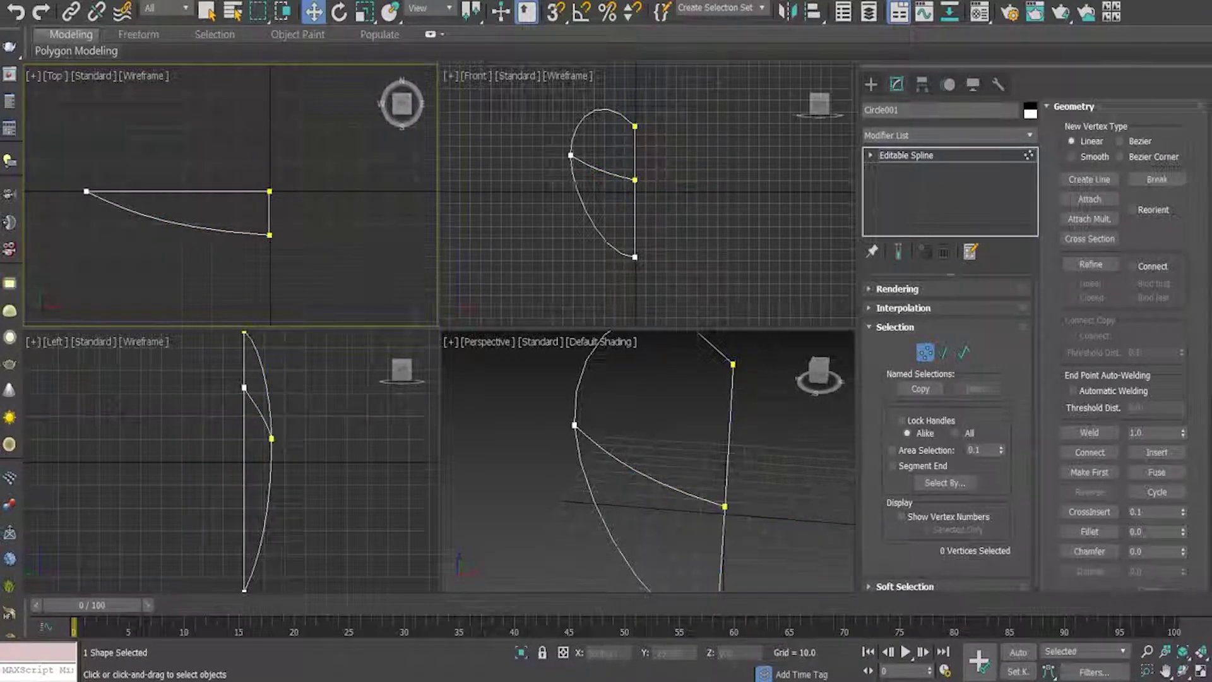
- Maximize the Perspective view and orbit to inspect the finished spline cage
middle_click_drag(651, 461, 632, 442, "alt")
key("alt+w")
mouse_move(442, 329)
middle_mouse_down("alt")
mouse_move(480, 328)
mouse_move(454, 341)
mouse_move(493, 323)
mouse_move(455, 313)
mouse_move(549, 289)
middle_mouse_up("alt")
scroll(442, 379, "down", 3)
left_click(947, 135)
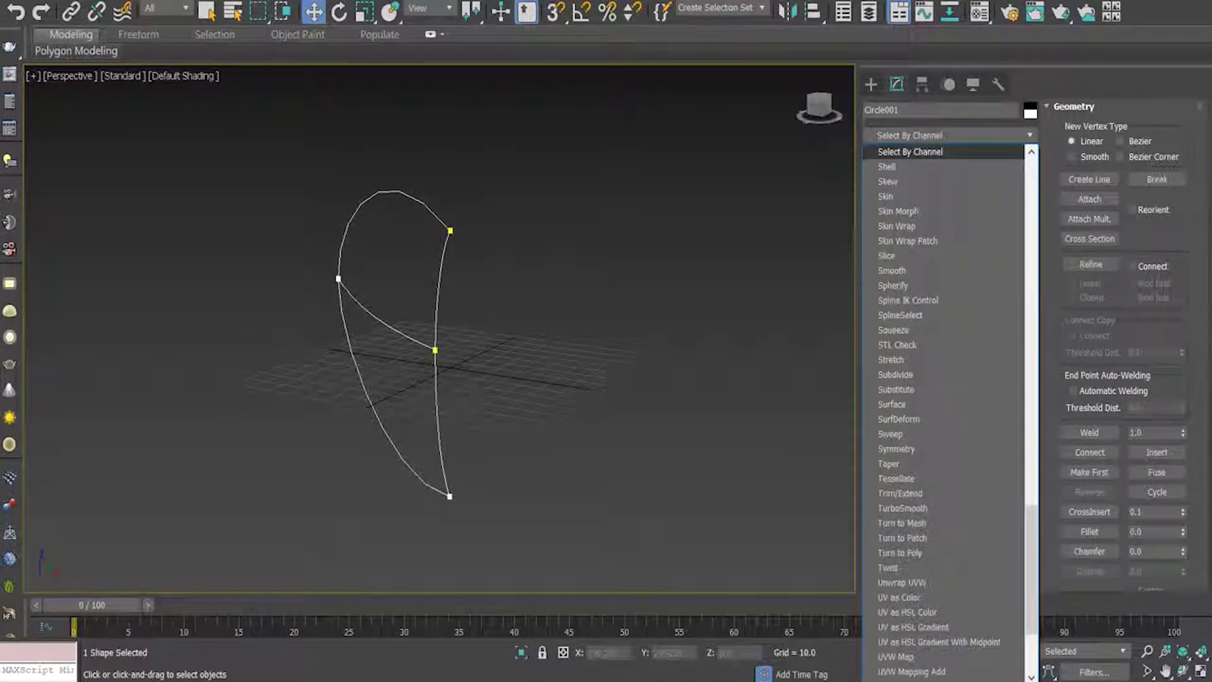
- Apply a Surface modifier to Circle001 and orbit around the shaded half-heart patch
scroll(944, 410, "down", 2)
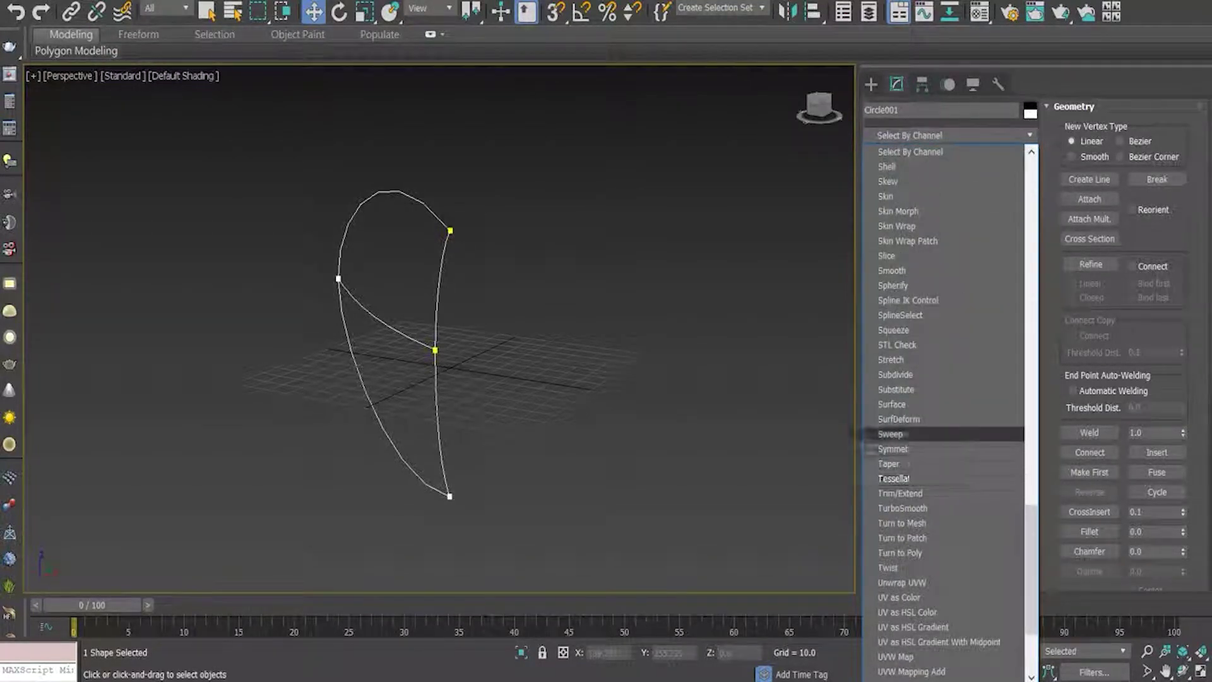
left_click(897, 403)
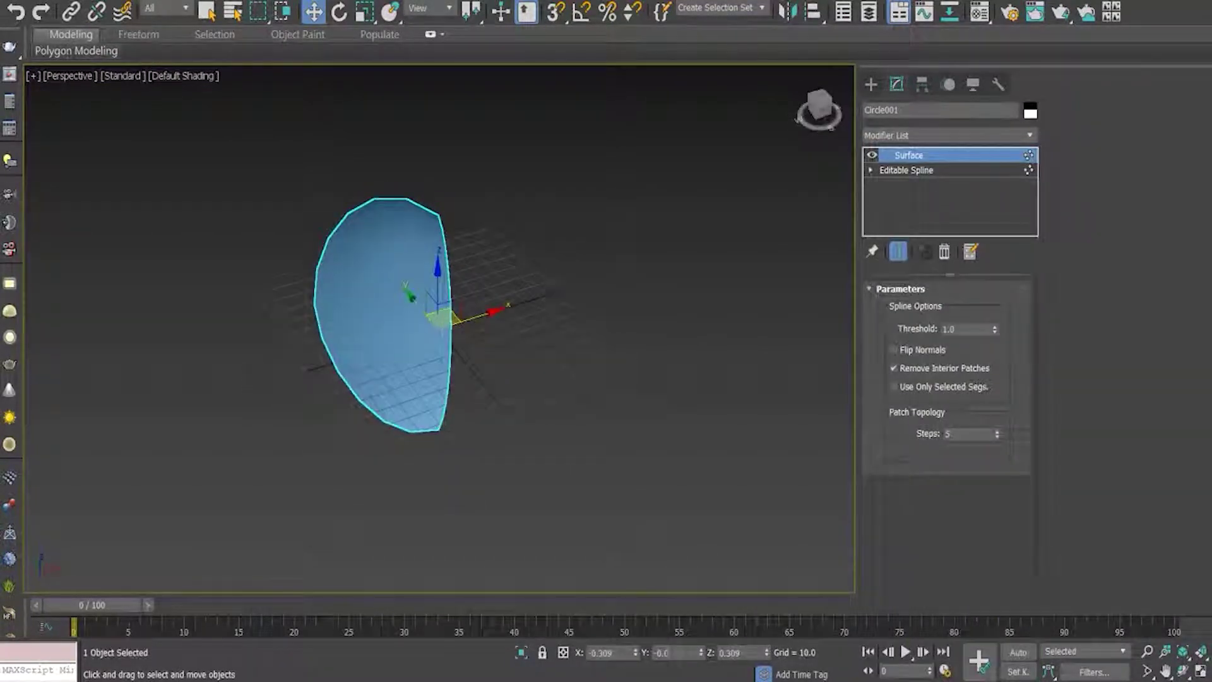
middle_click_drag(480, 329, 442, 329, "alt")
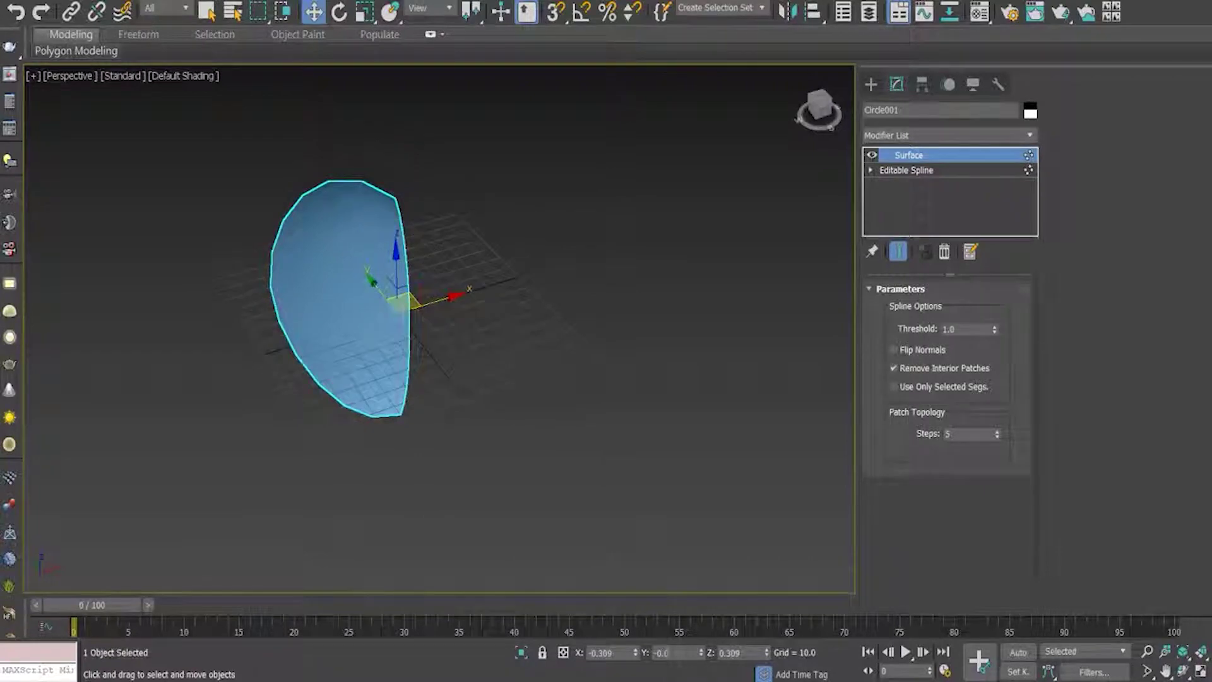
middle_click_drag(341, 300, 453, 372)
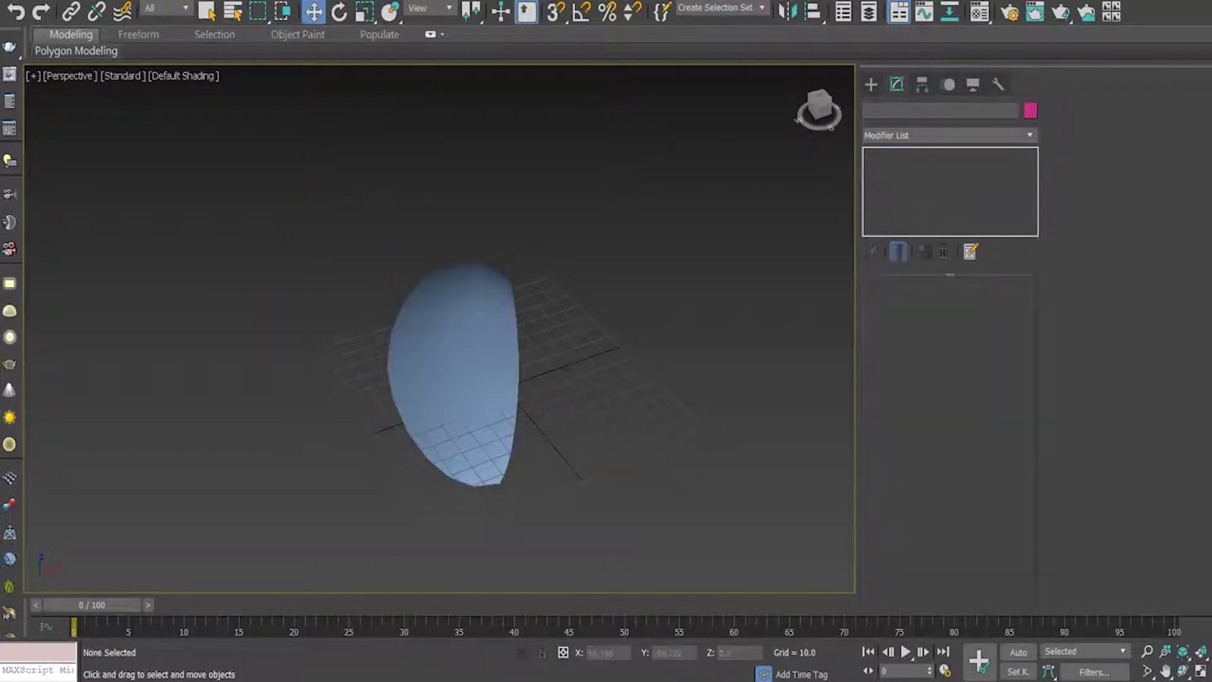
middle_click_drag(442, 329, 404, 328, "alt")
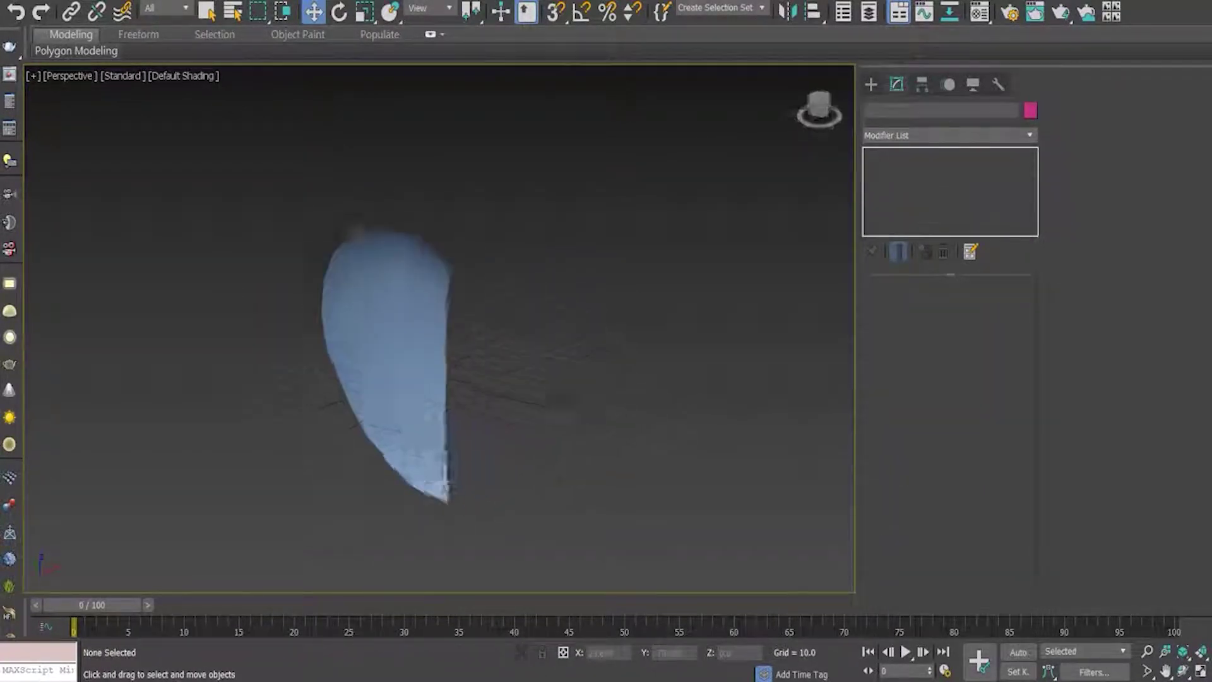
- Set the Perspective viewport to Edged Faces and reselect the surface to inspect its edges
left_click(354, 296)
left_click(122, 76)
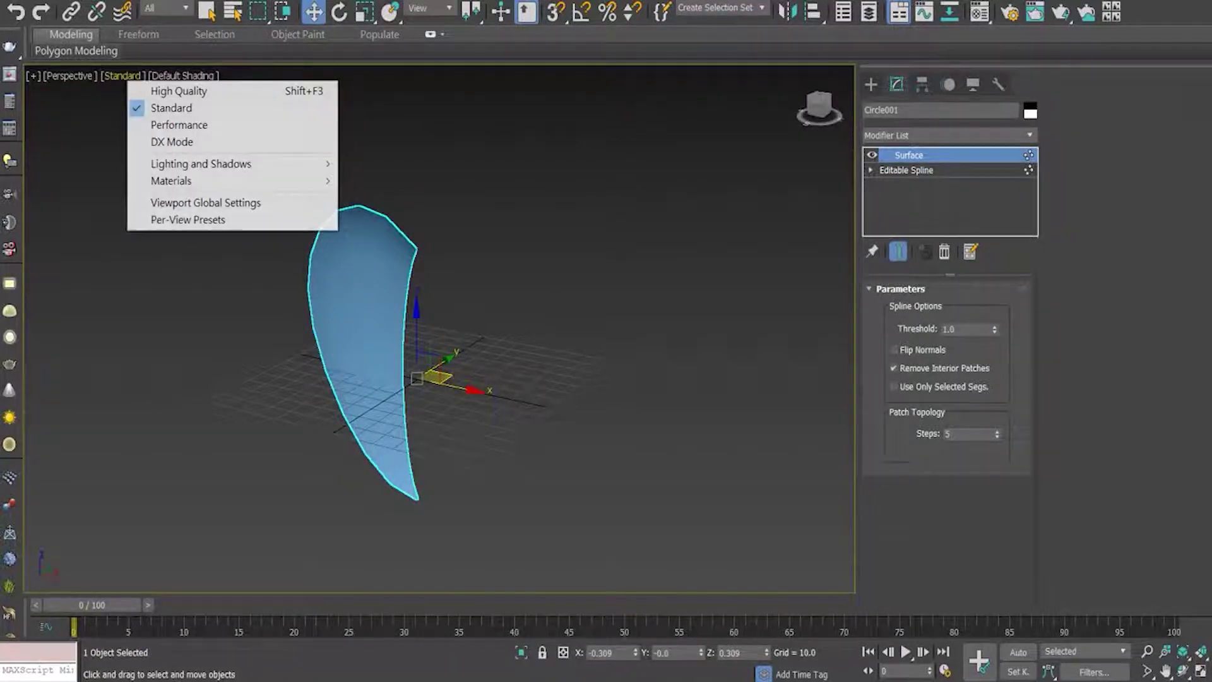
left_click(190, 284)
left_click(68, 76)
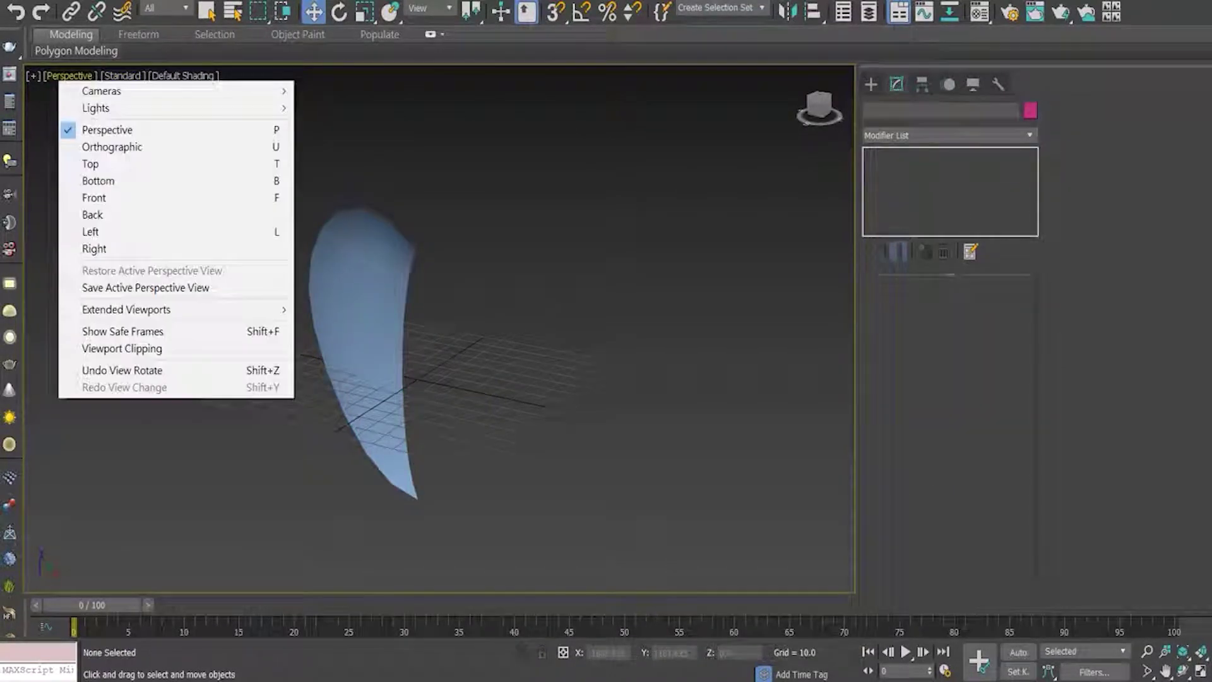
left_click(121, 75)
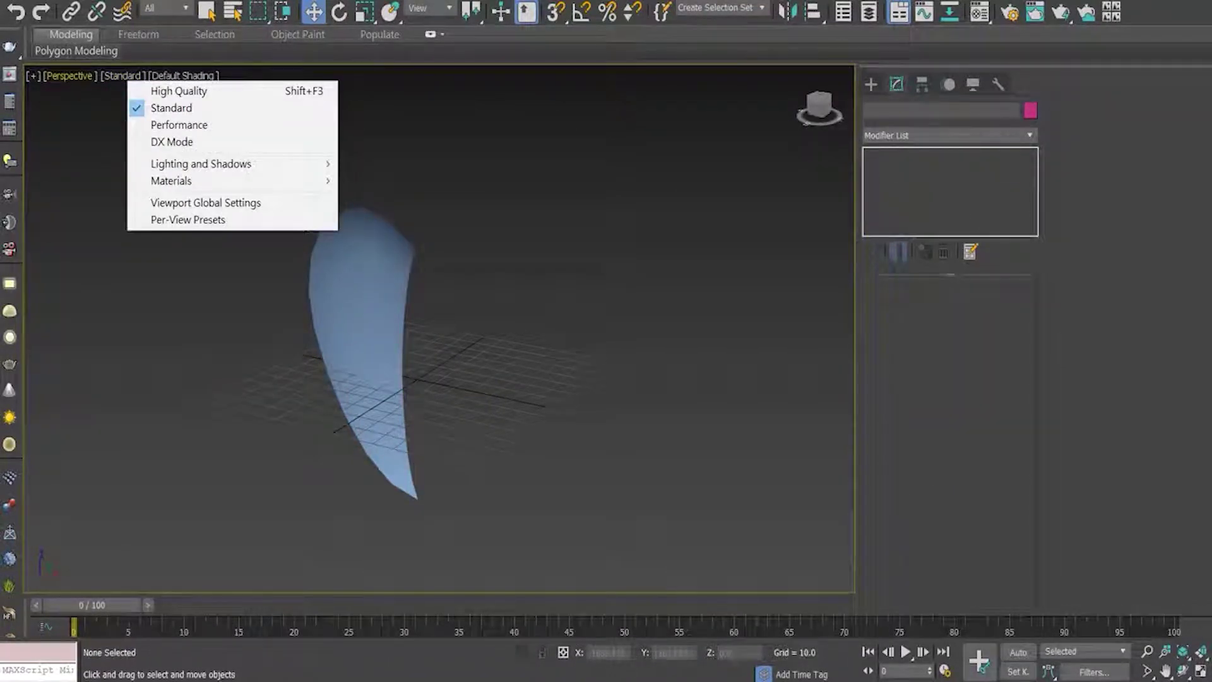
left_click(183, 75)
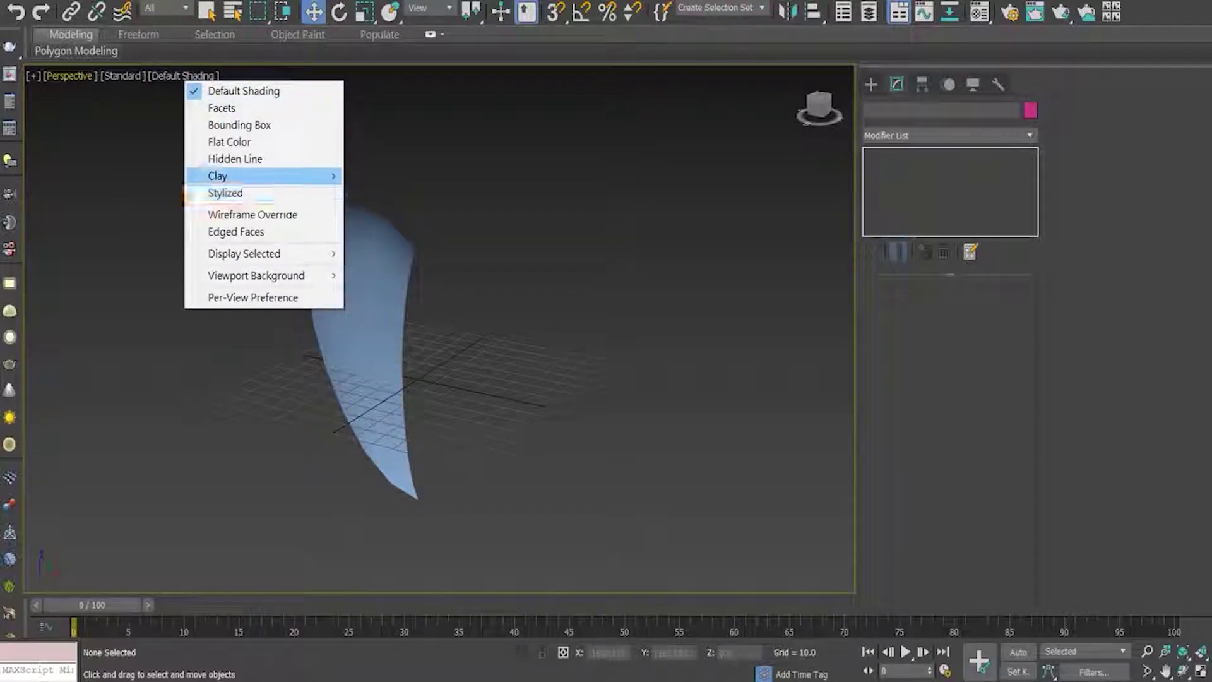
left_click(235, 232)
middle_click_drag(442, 316, 518, 315, "alt")
left_click(417, 379)
middle_click_drag(442, 379, 493, 353, "alt")
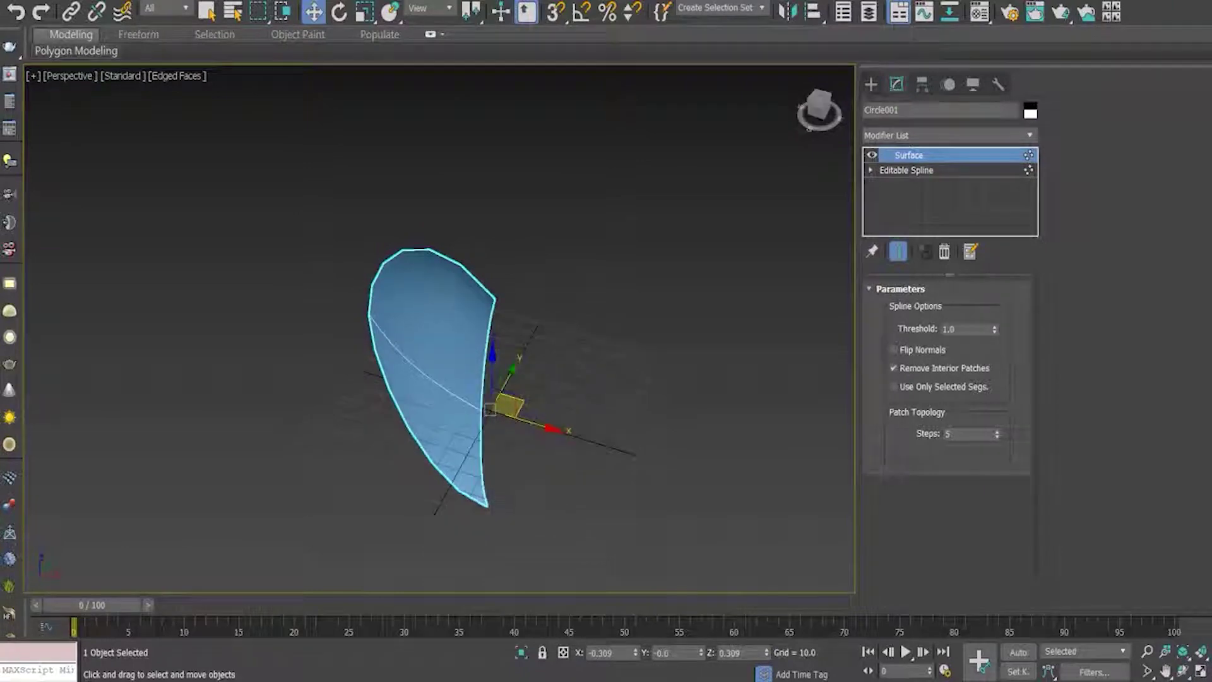
- Add a Symmetry modifier with Flip to mirror the patch into a full heart
left_click(948, 135)
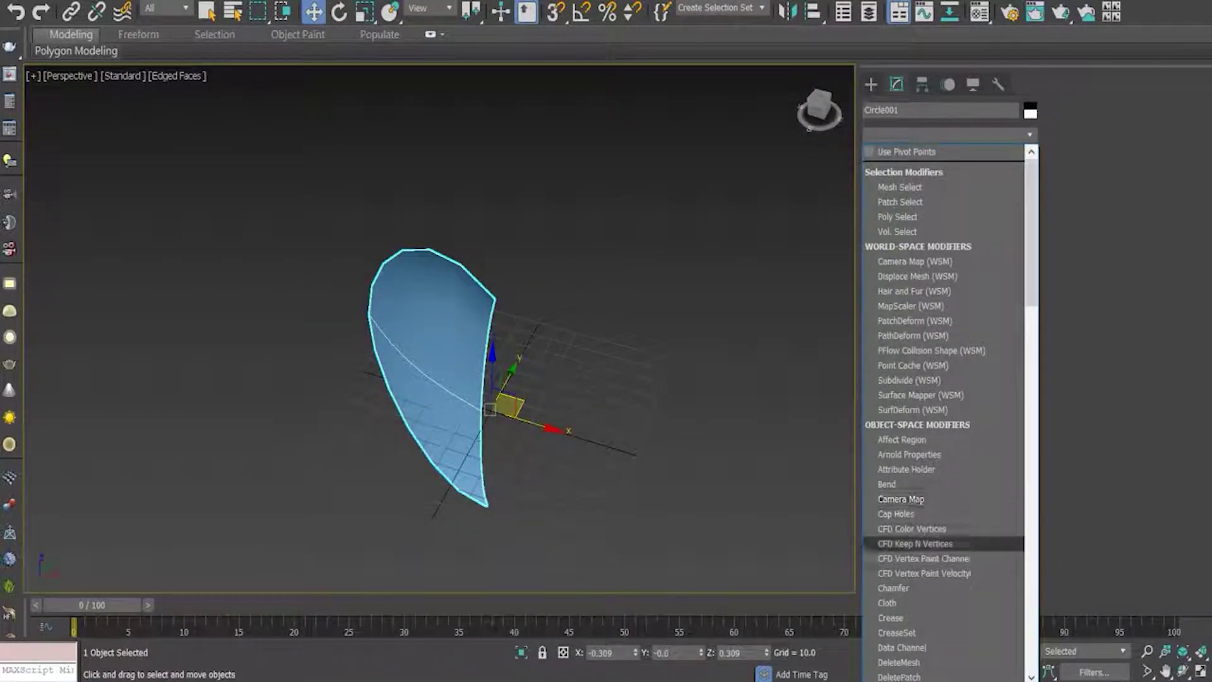
key("s")
key("Up")
key("Up")
key("Up")
key("Down")
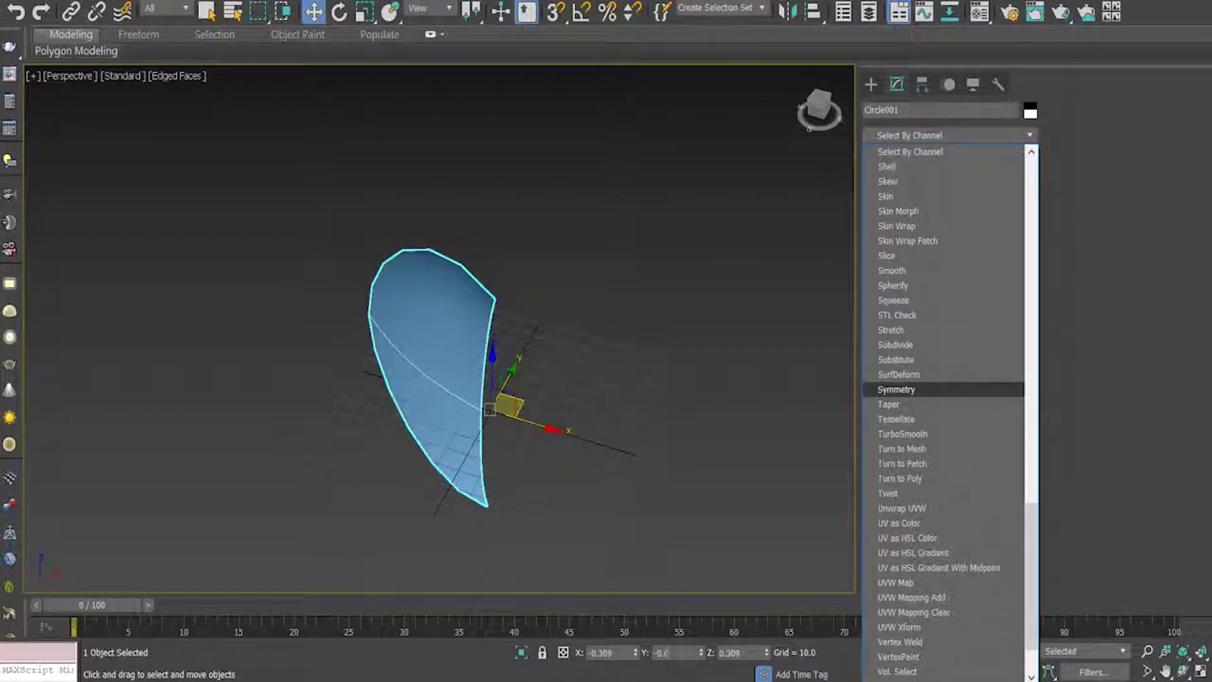
key("Return")
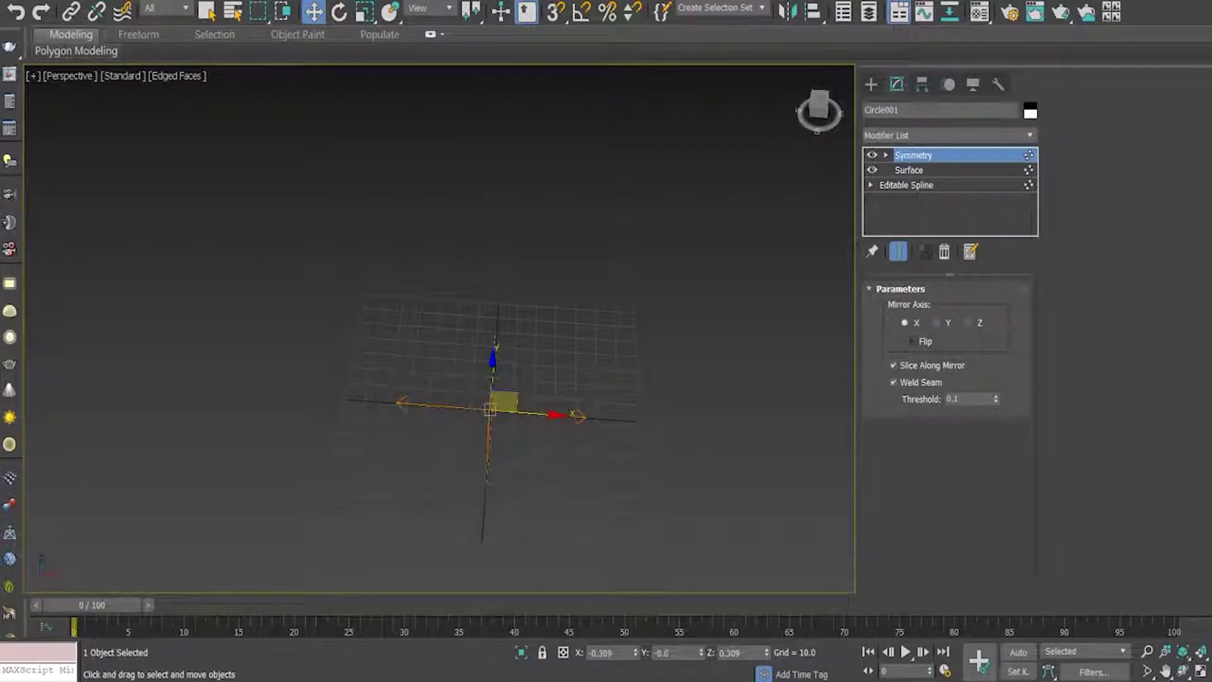
left_click(913, 341)
mouse_move(493, 405)
middle_mouse_down("alt")
mouse_move(543, 379)
mouse_move(518, 391)
mouse_move(568, 429)
mouse_move(493, 354)
mouse_move(543, 392)
middle_mouse_up("alt")
scroll(492, 341, "up", 3)
- Set the Surface modifier's Steps to 30 to smooth the heart
left_click(910, 170)
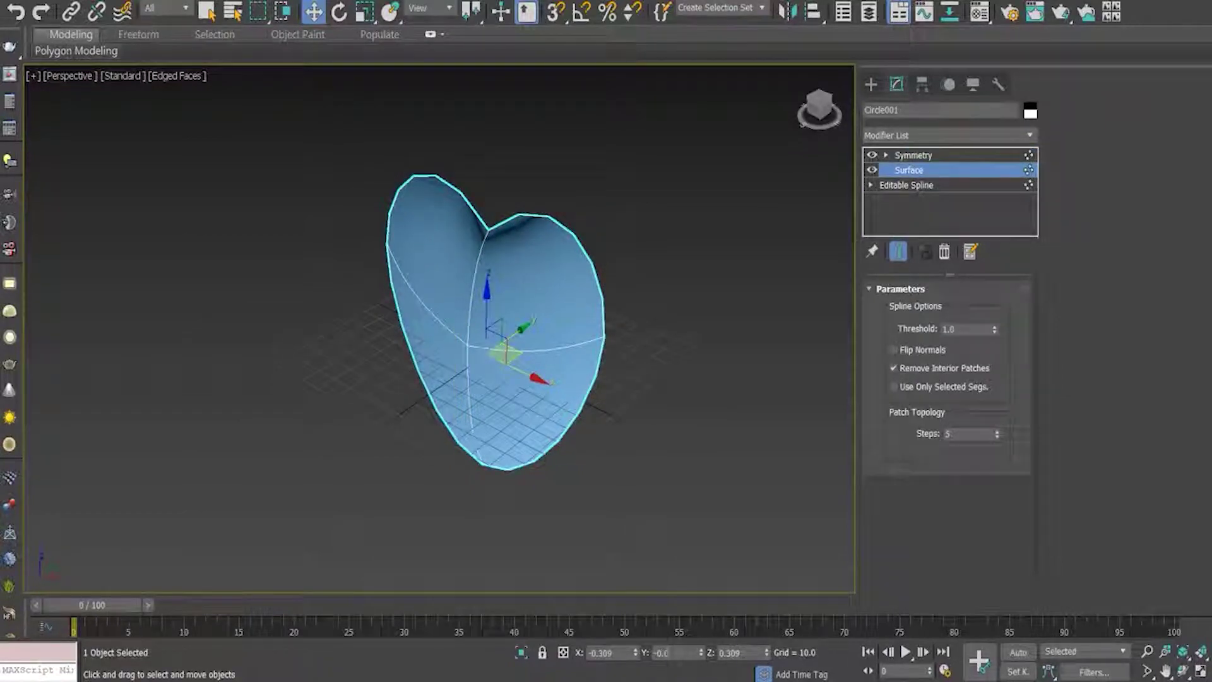
type("30")
key("Return")
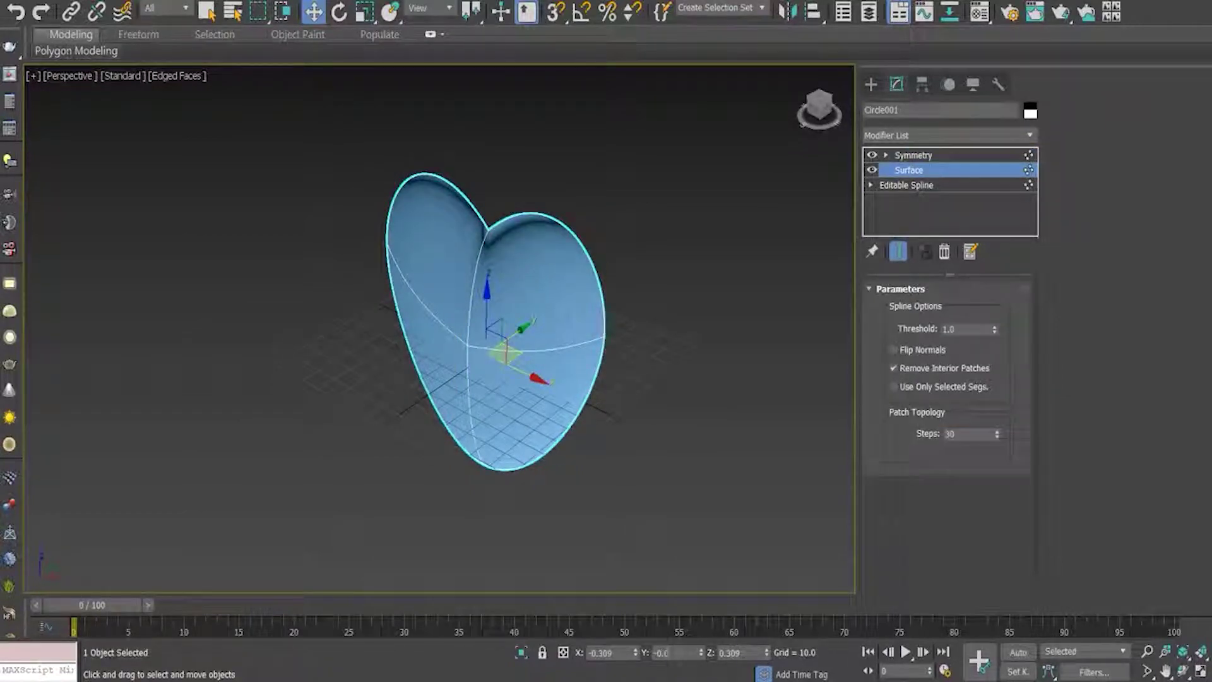
mouse_move(492, 329)
middle_mouse_down("alt")
mouse_move(568, 329)
mouse_move(540, 357)
mouse_move(517, 338)
middle_mouse_up("alt")
- With Symmetry selected, bring up the modifier list jumped to S entries
left_click(913, 154)
left_click(947, 135)
key("s")
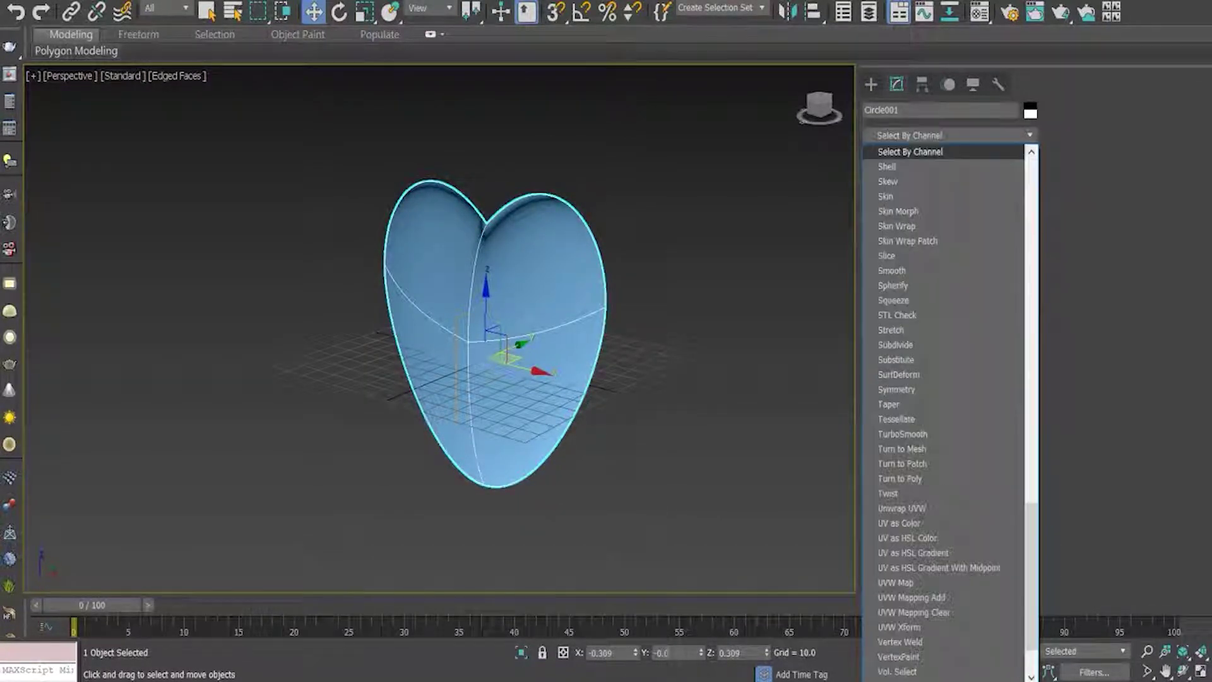
- Add a second Symmetry modifier on the Z axis to close the heart, and orbit to inspect it
left_click(896, 389)
middle_click_drag(505, 329, 474, 325, "alt")
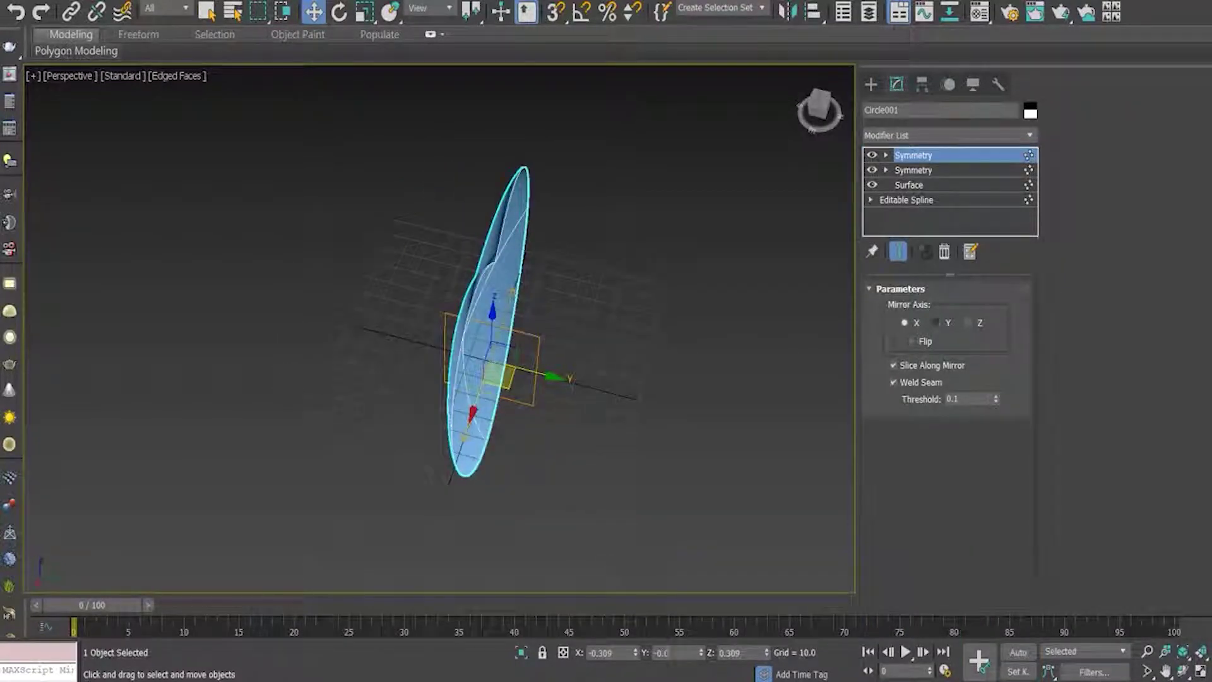
left_click(937, 323)
left_click(968, 323)
left_click_drag(820, 104, 821, 120)
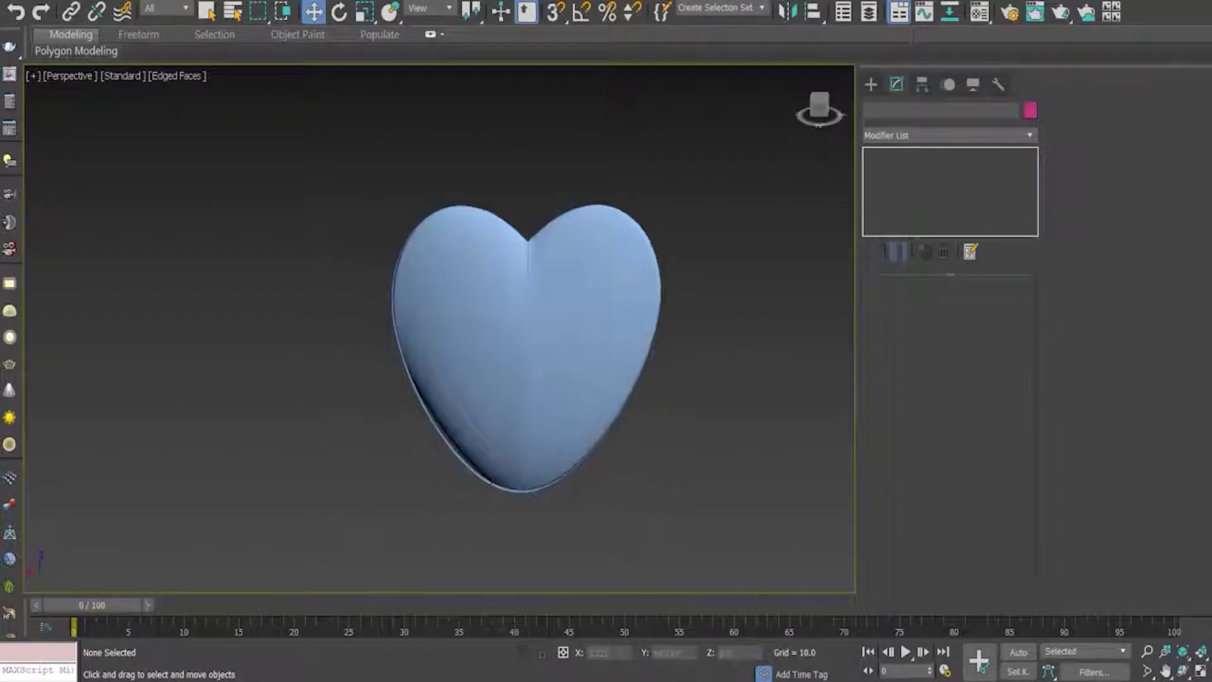
key("q")
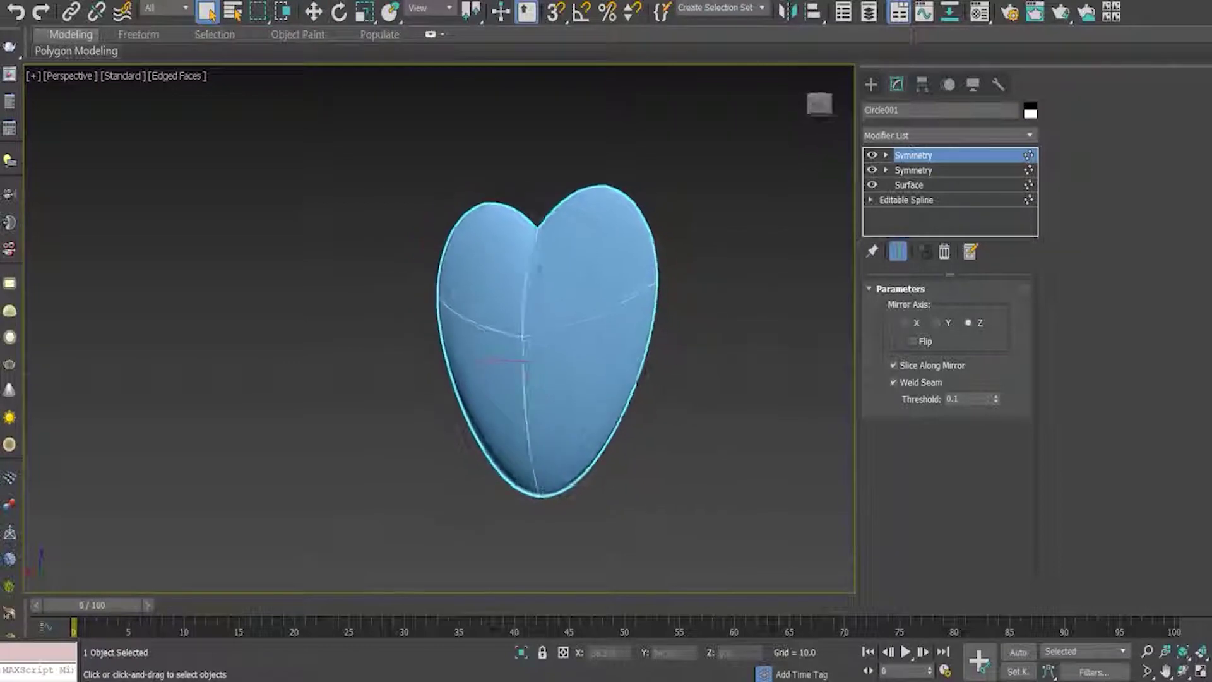
left_click_drag(820, 104, 820, 108)
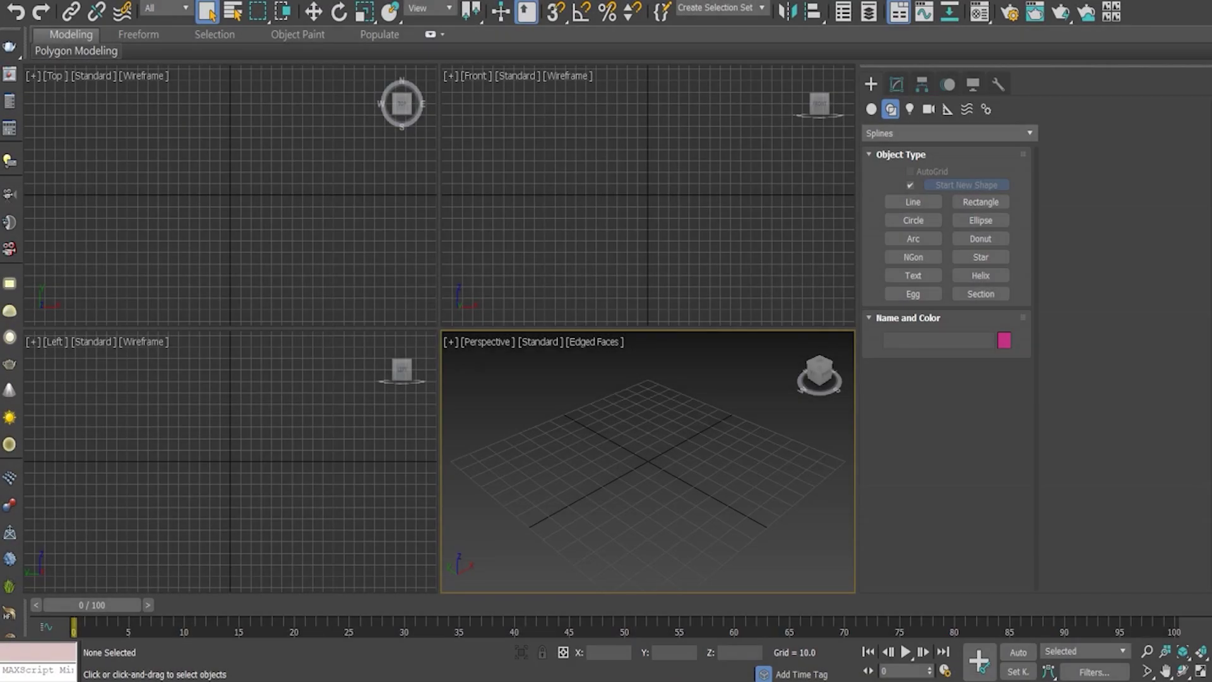
- Draw a radius ~43.8 circle at the Top view's centre and convert it to an editable spline
left_click(316, 158)
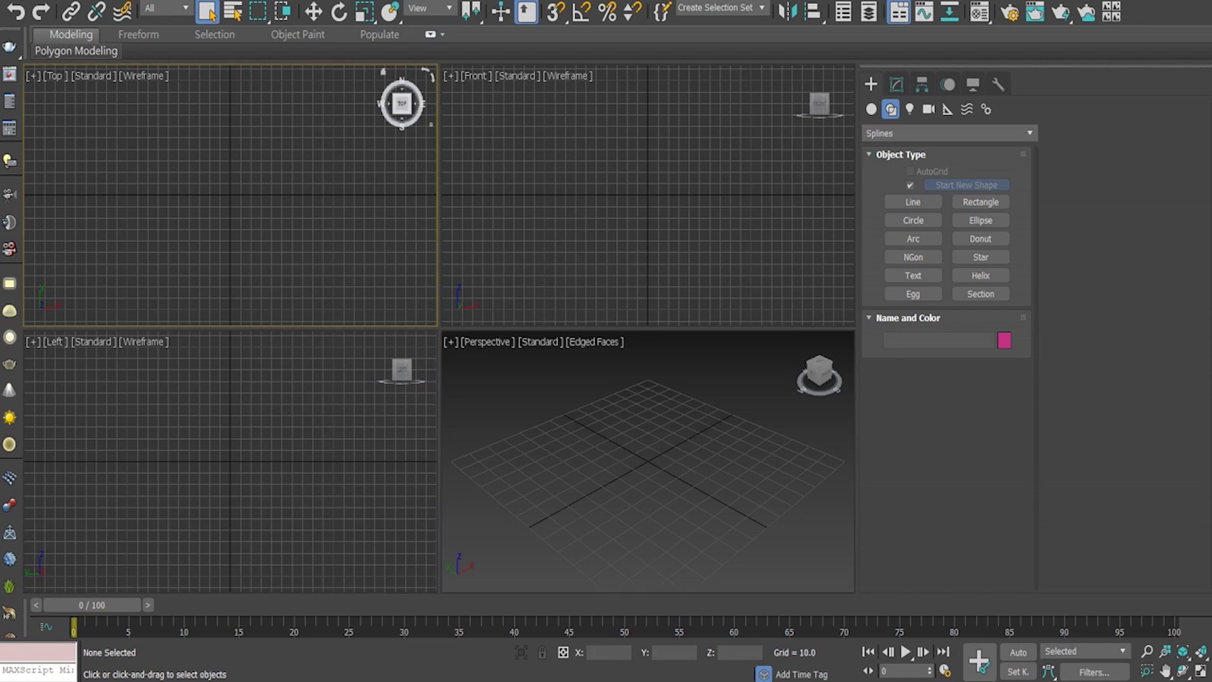
left_click(913, 220)
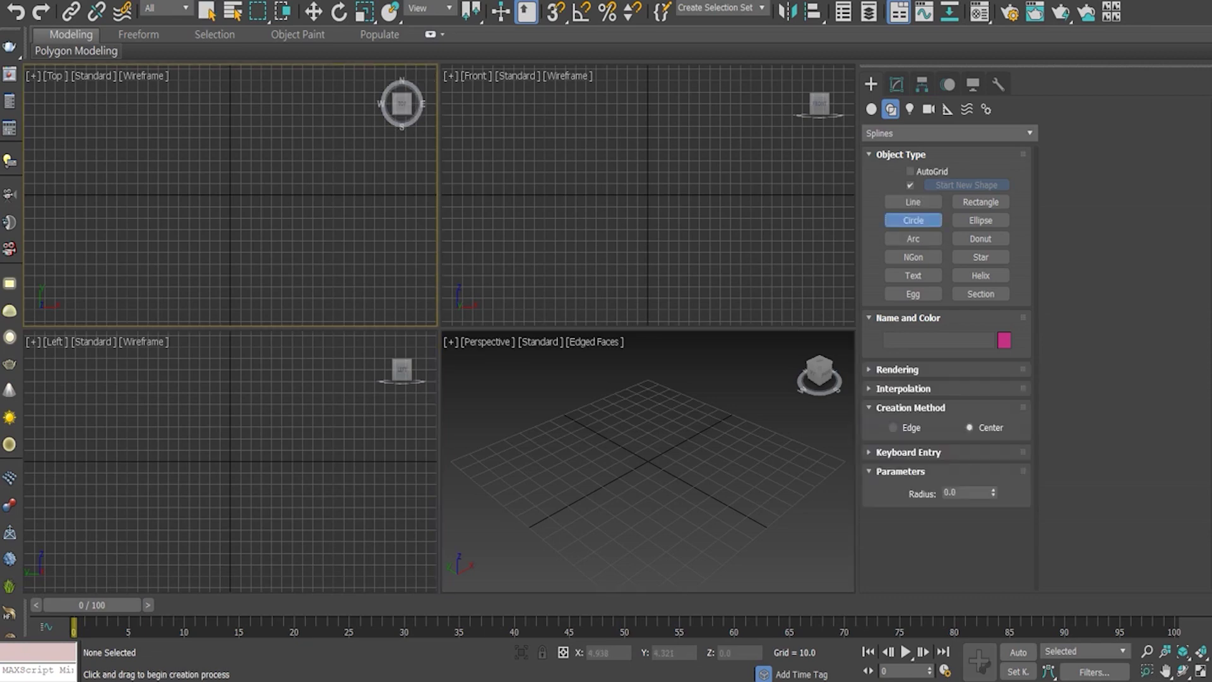
left_click_drag(230, 195, 278, 193)
right_click(407, 215)
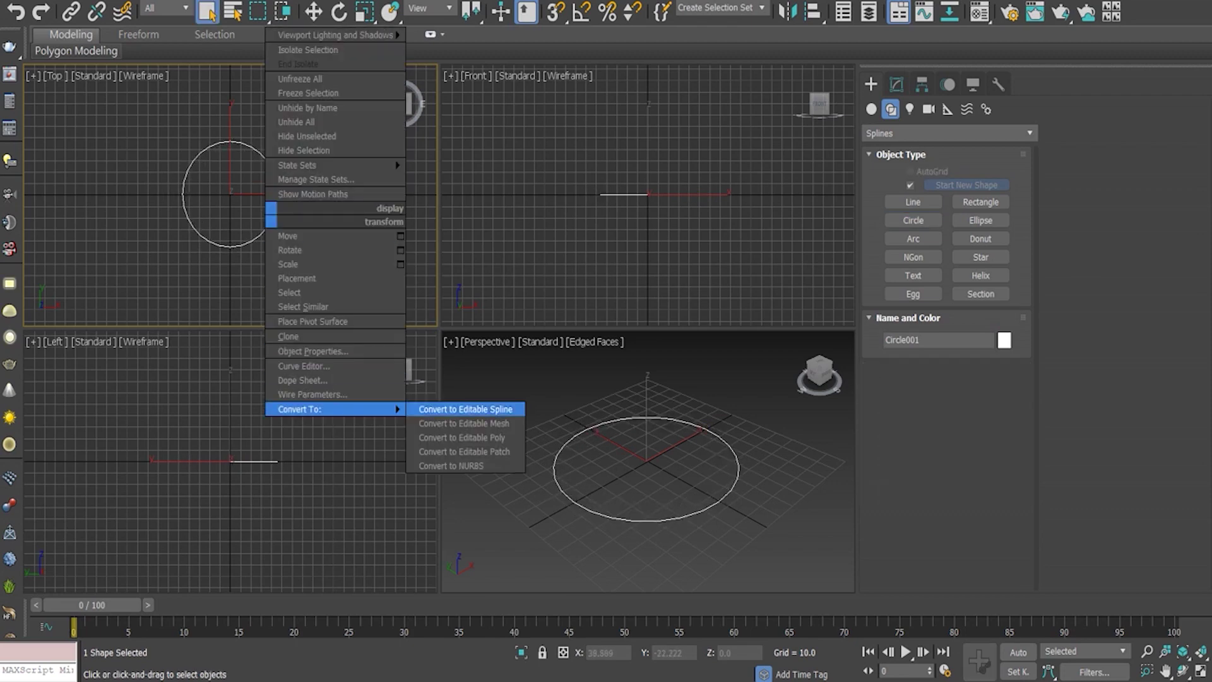
left_click(466, 409)
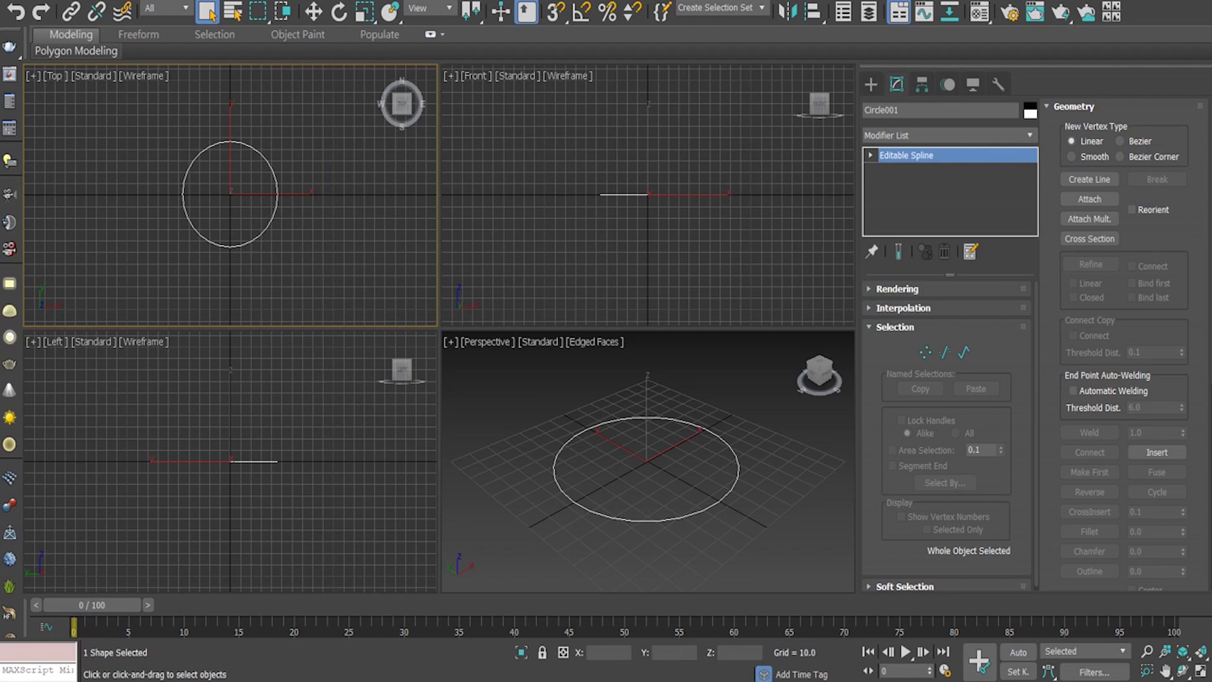
key("3")
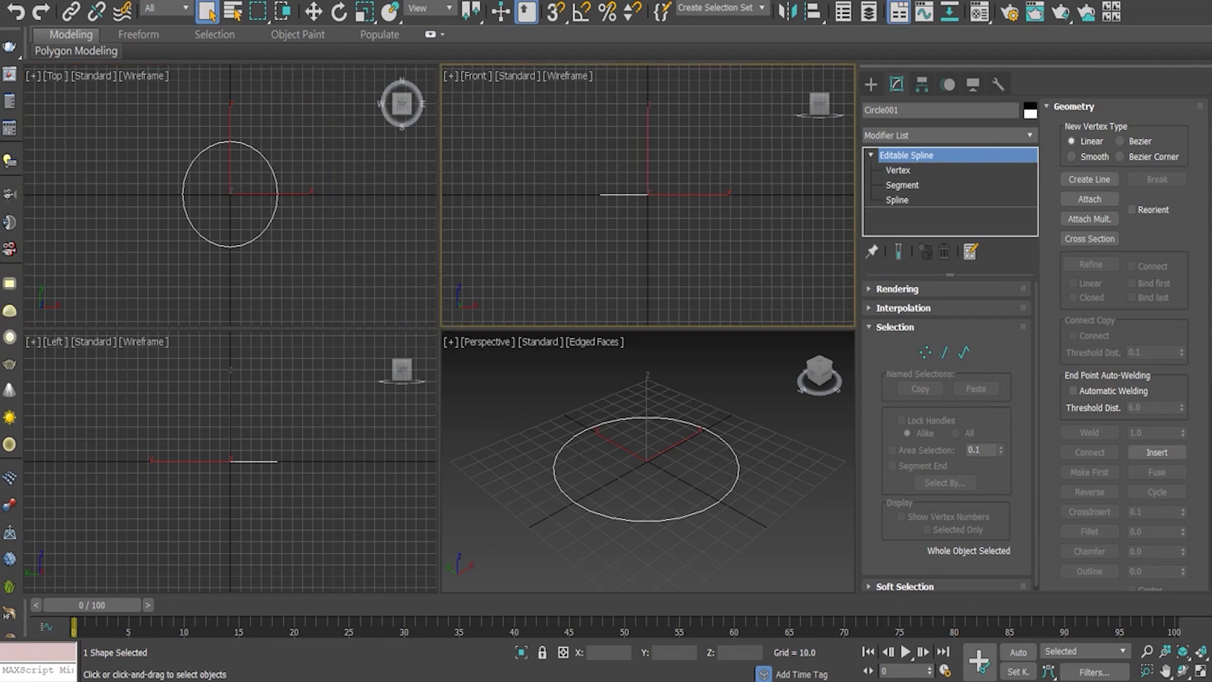
- Scale-copy the circle spline twice into two larger concentric rings
left_click(188, 218)
key("r")
left_click_drag(250, 177, 269, 158, "shift")
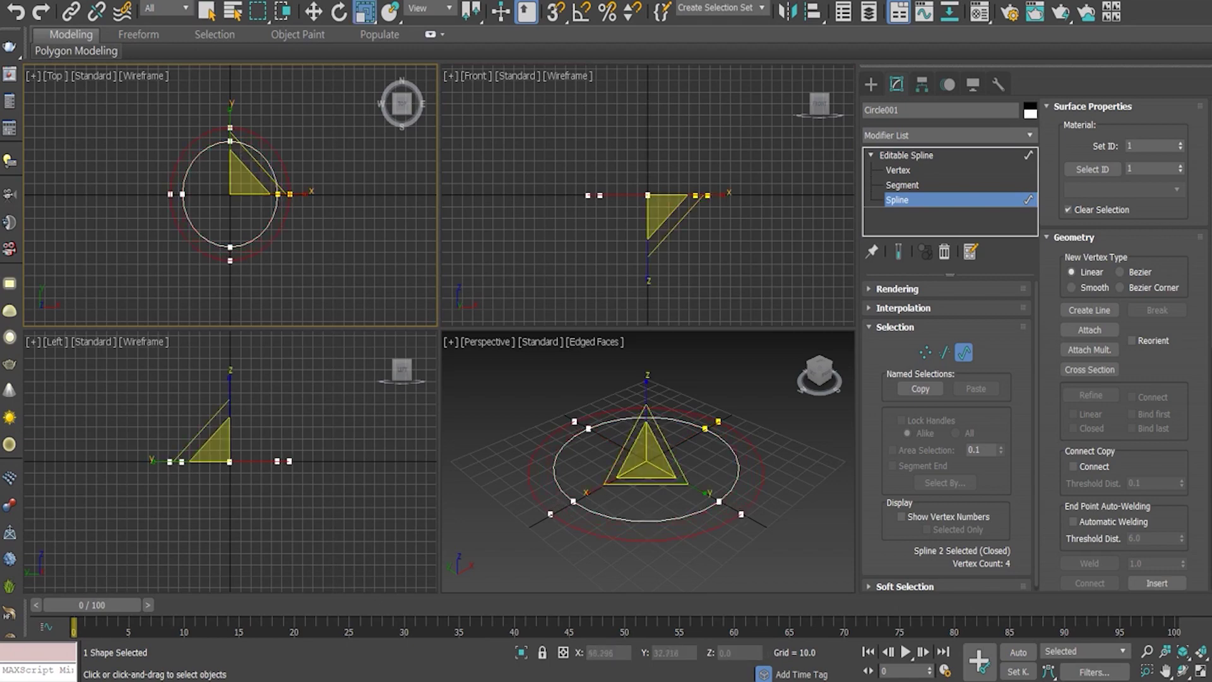
left_click_drag(253, 166, 277, 140, "shift")
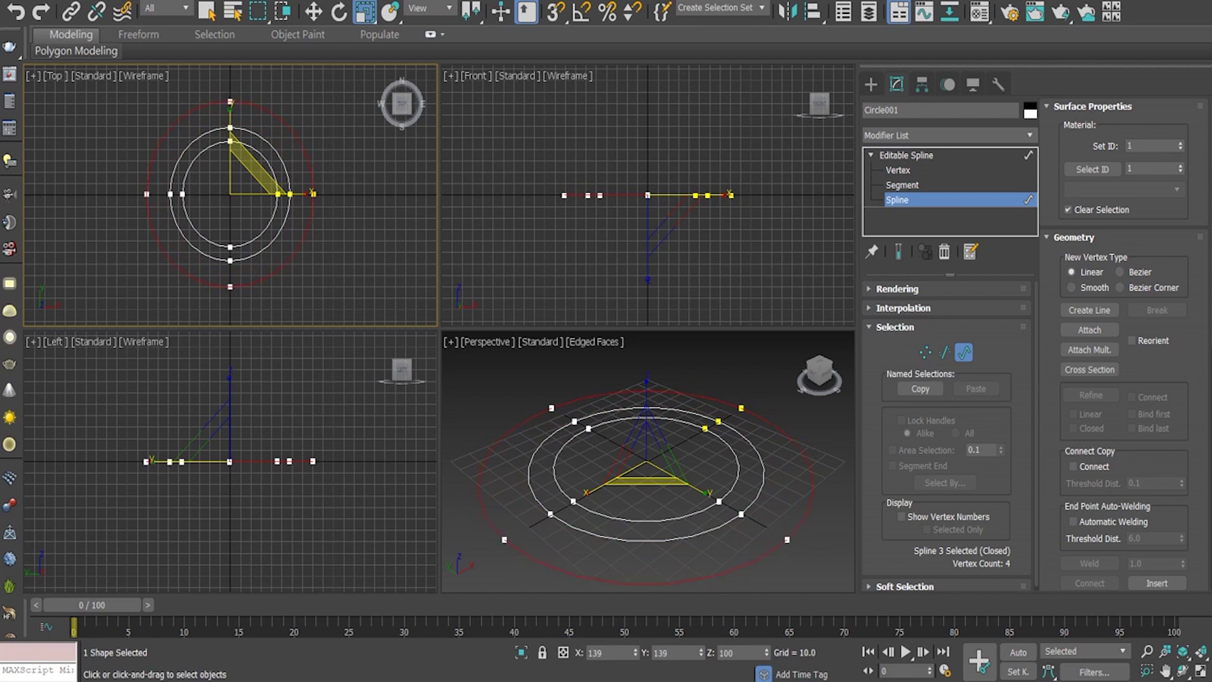
- Raise the middle and inner rings, lifting the inner ring about 15 units higher
key("1")
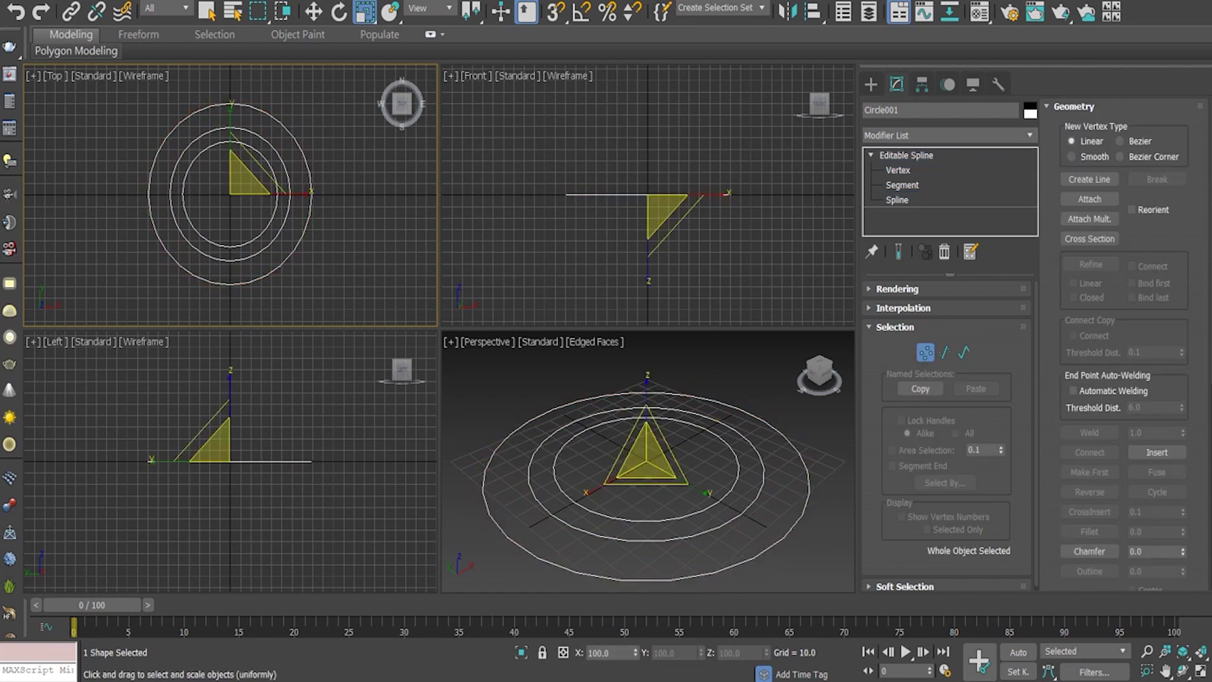
key("ctrl+d")
left_click(647, 579)
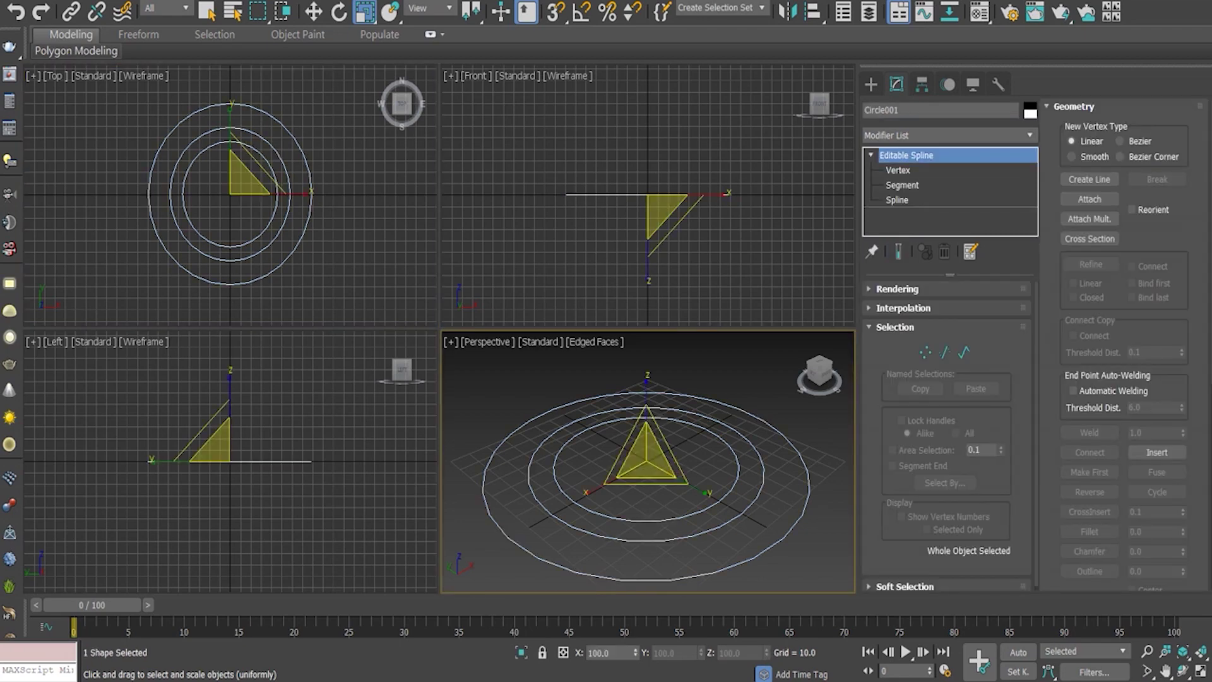
key("3")
key("w")
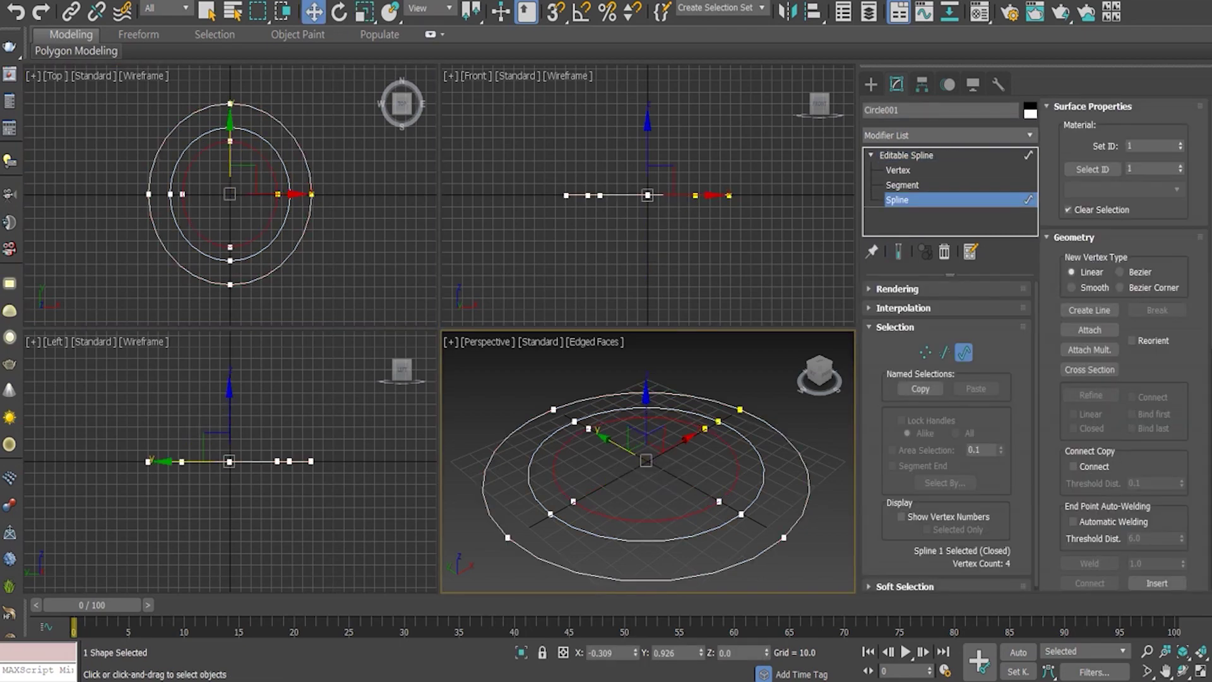
left_click(606, 422, "ctrl")
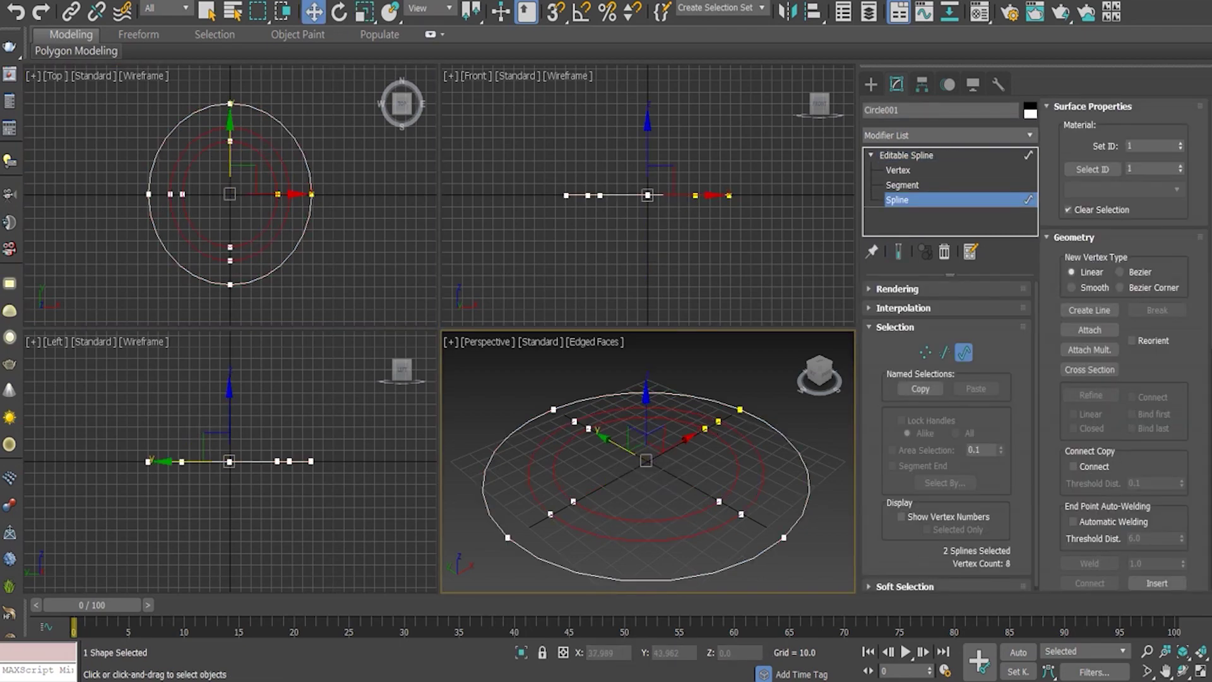
left_click_drag(647, 146, 648, 127)
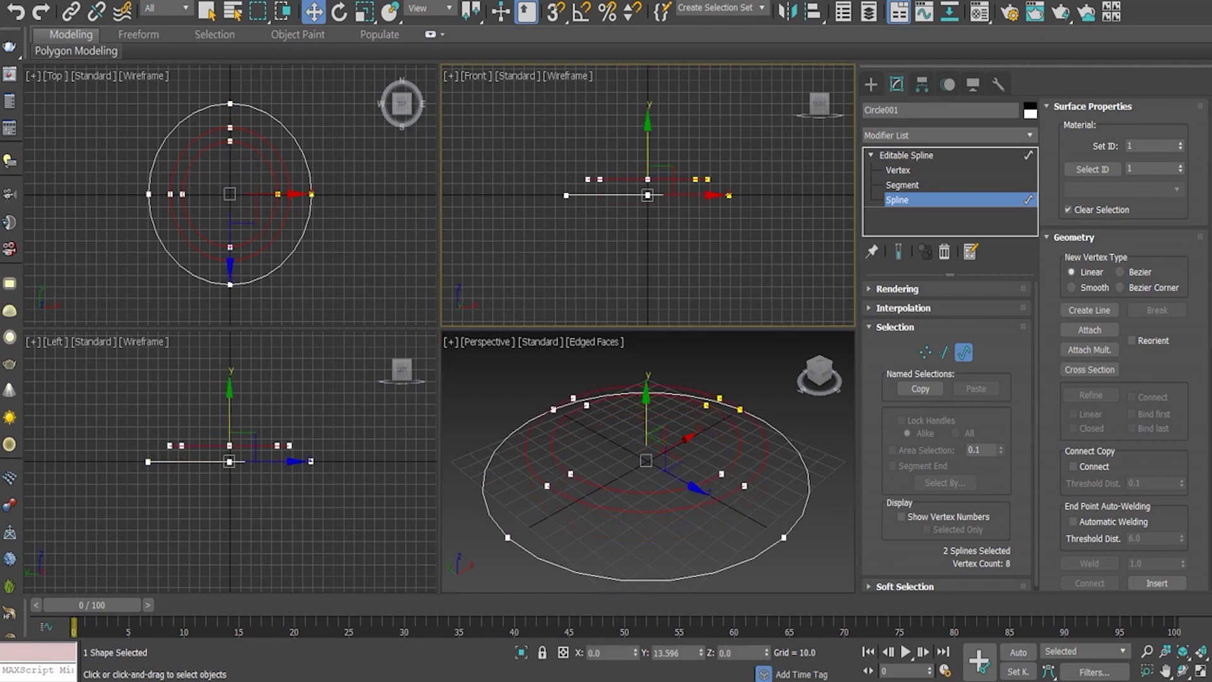
scroll(648, 130, "up", 2)
left_click(649, 129)
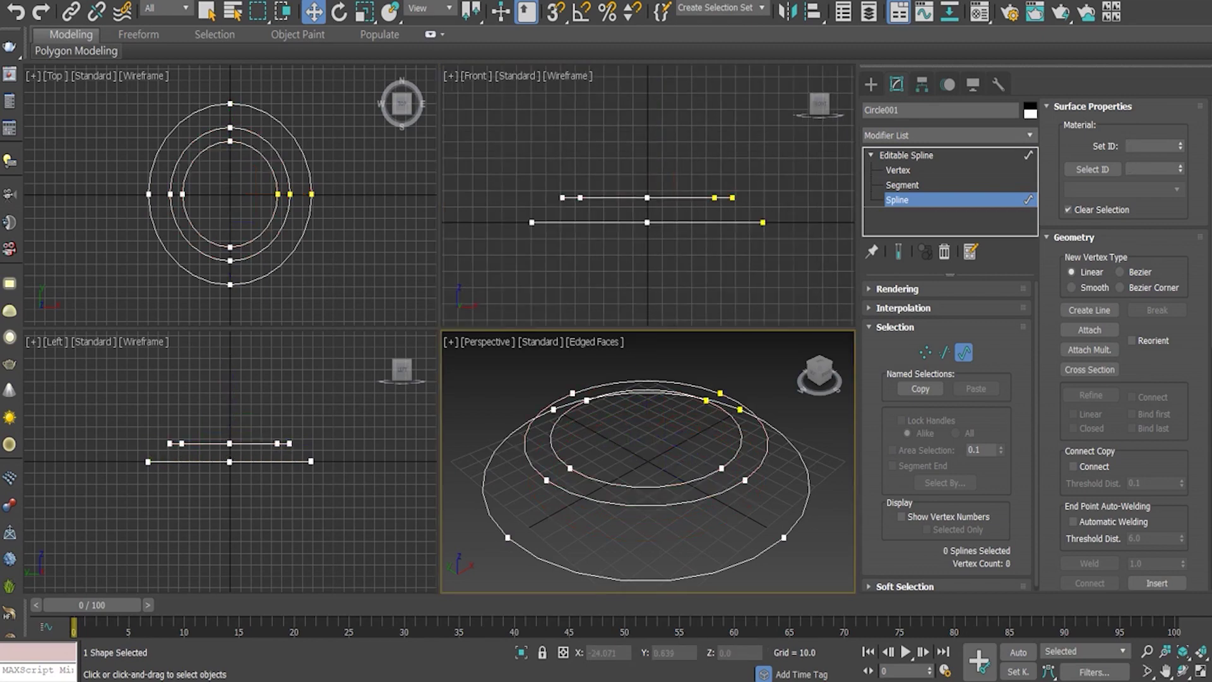
left_click(606, 198)
left_click_drag(647, 151, 647, 126)
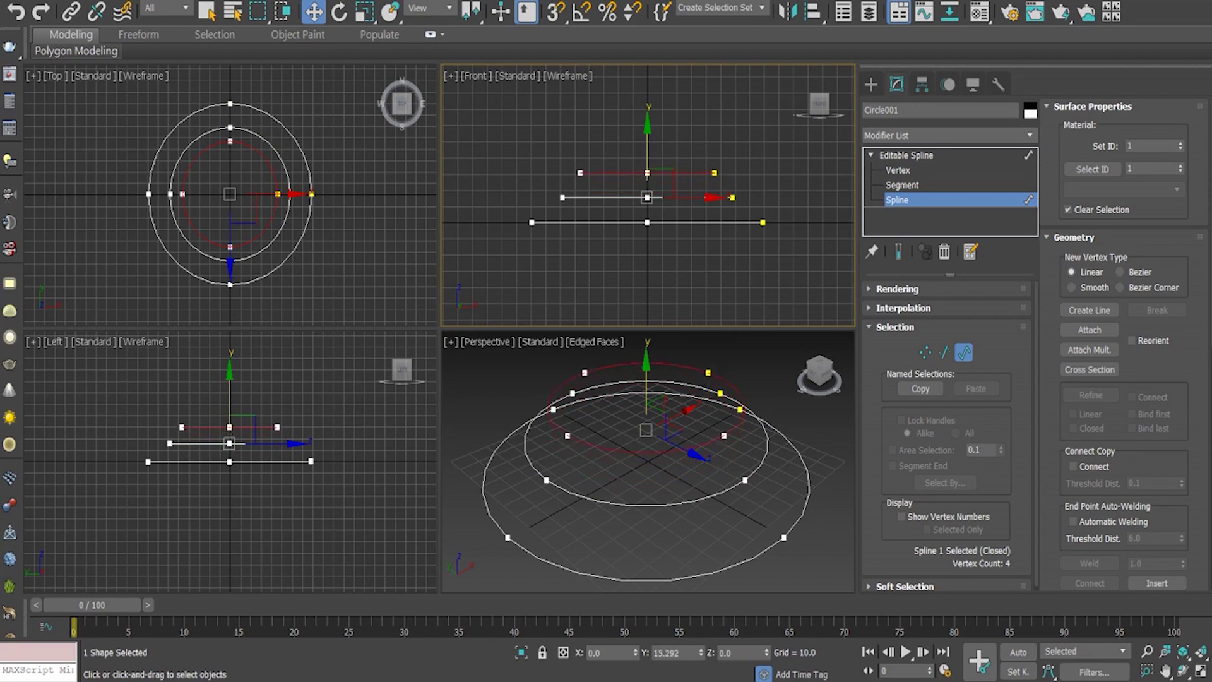
- Check ring spacing in a maximized perspective view, then reselect the shape at object level
middle_click_drag(644, 480, 644, 442, "alt")
key("alt+w")
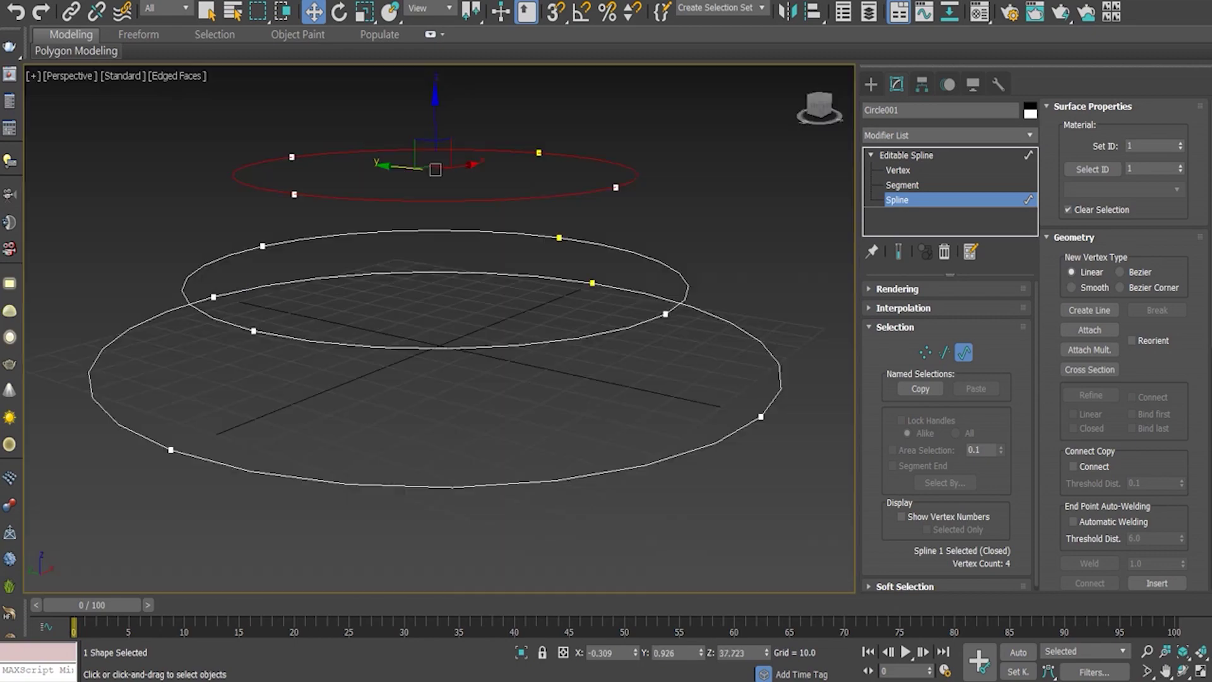
mouse_move(442, 316)
middle_mouse_down("alt")
mouse_move(442, 341)
mouse_move(442, 278)
mouse_move(442, 379)
middle_mouse_up("alt")
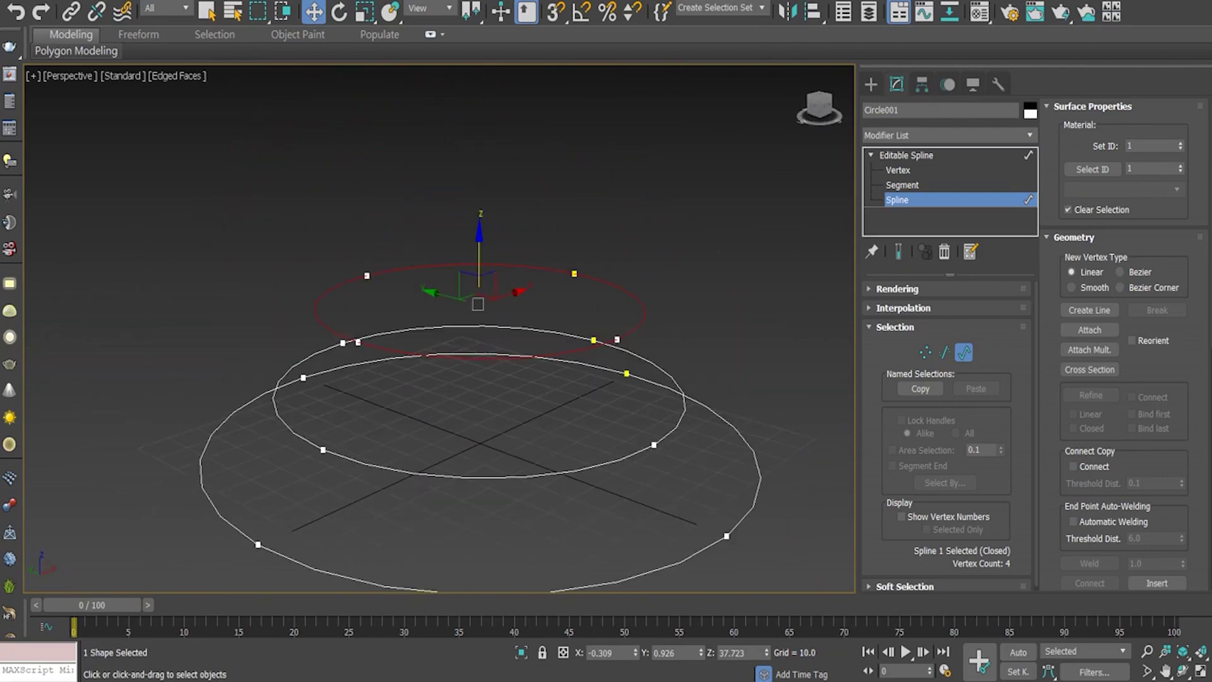
mouse_move(442, 315)
middle_mouse_down("alt")
mouse_move(442, 271)
mouse_move(442, 372)
middle_mouse_up("alt")
key("alt+w")
left_click(906, 155)
left_click(789, 536)
left_click(148, 194)
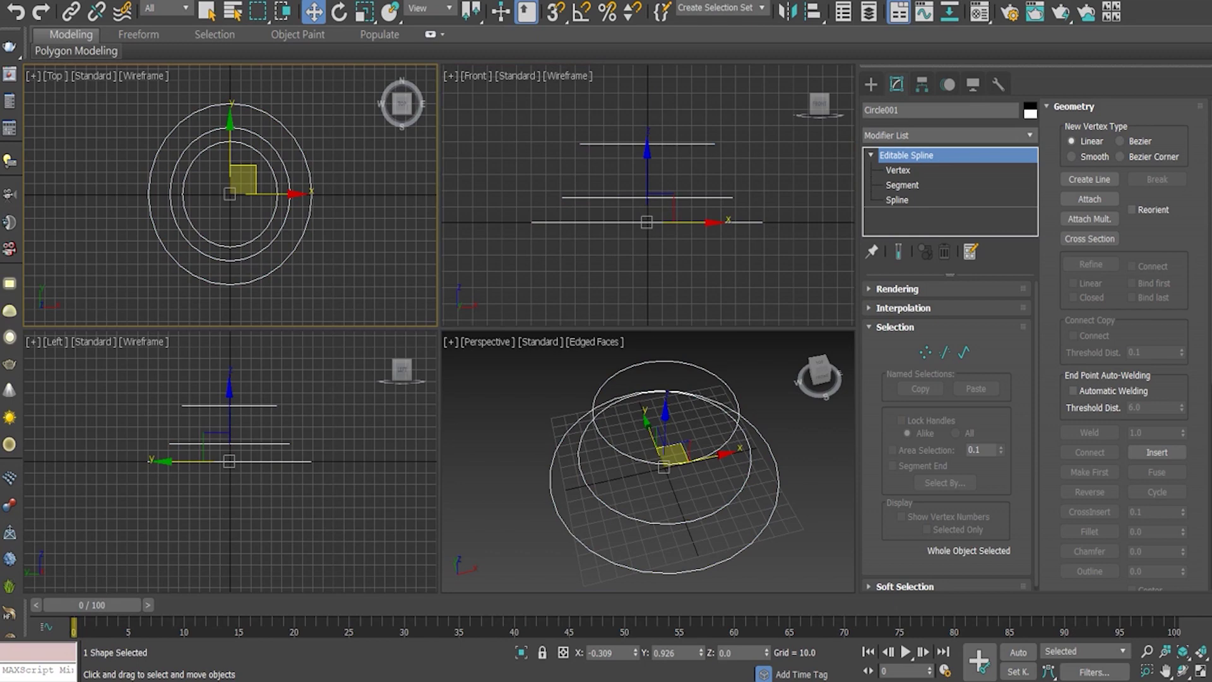
- Enable vertex snapping for the Line tool in a maximized, zoomed Top view
key("1")
scroll(372, 209, "up", 2)
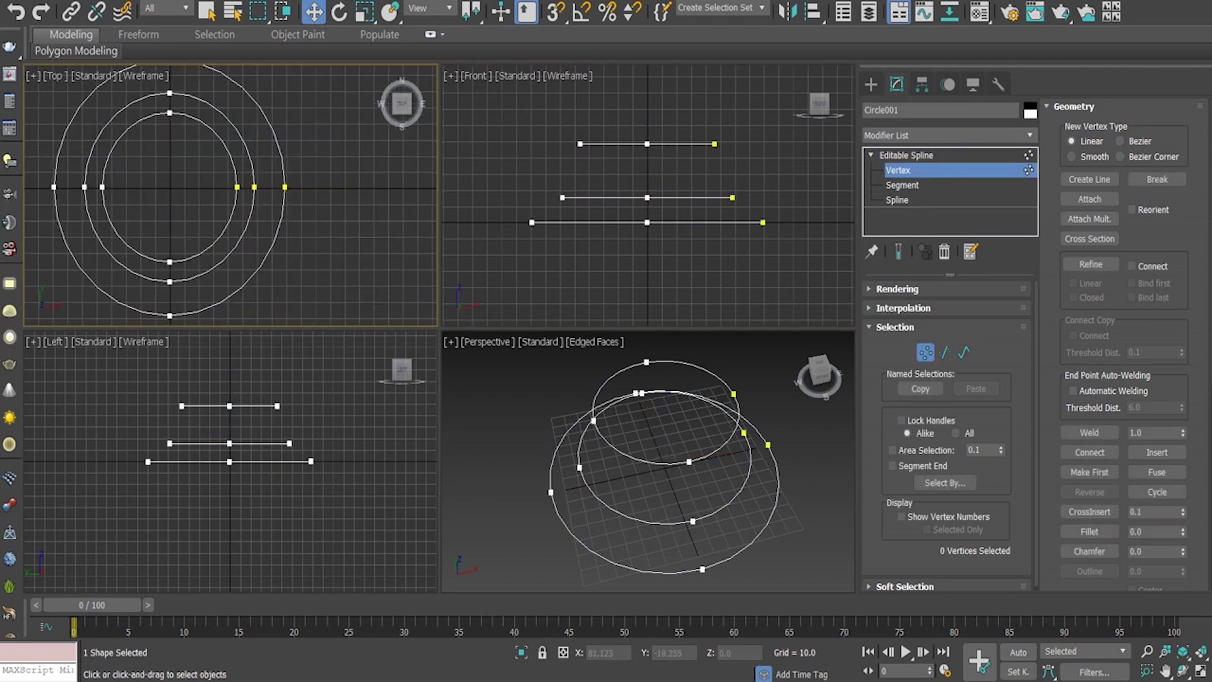
scroll(170, 189, "up", 2)
scroll(170, 189, "up", 2)
scroll(170, 190, "up", 2)
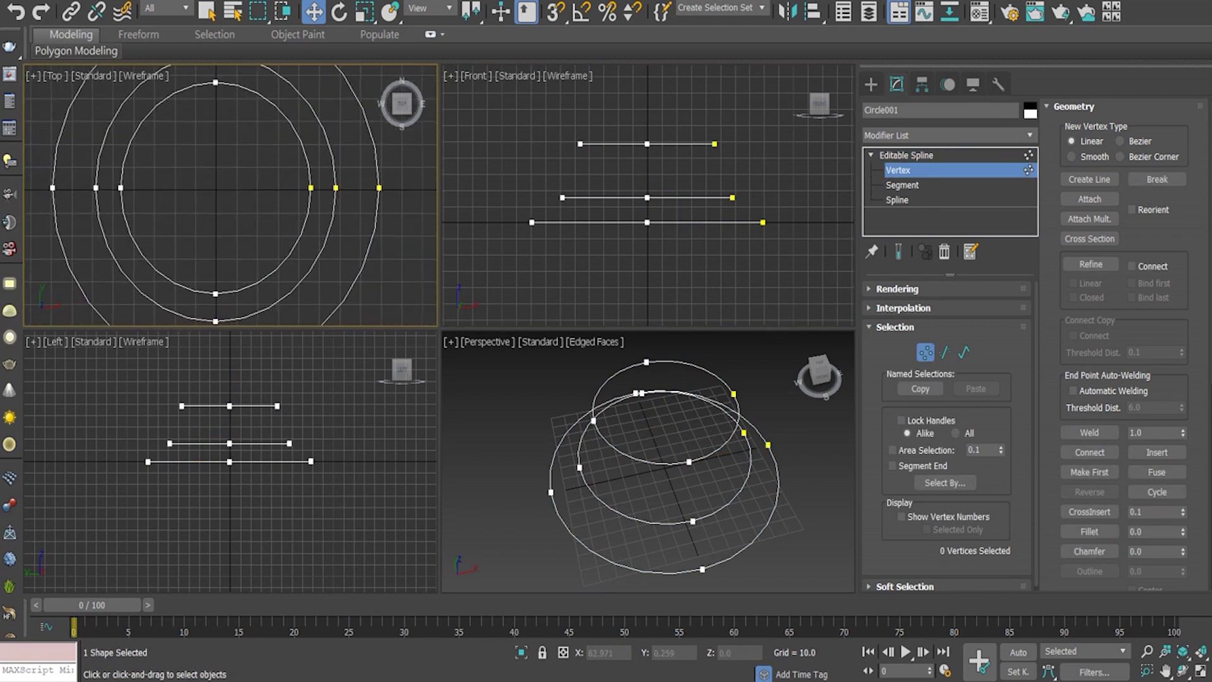
key("alt+w")
scroll(451, 265, "down", 3)
left_click(1090, 179)
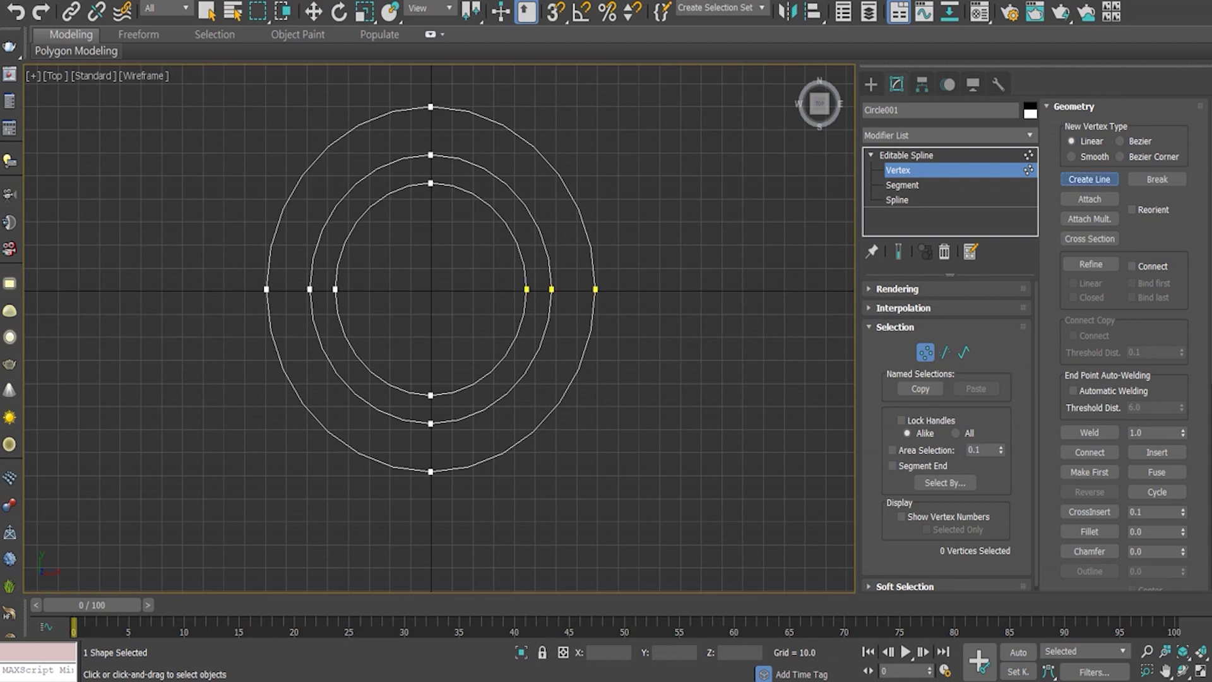
right_click(555, 11)
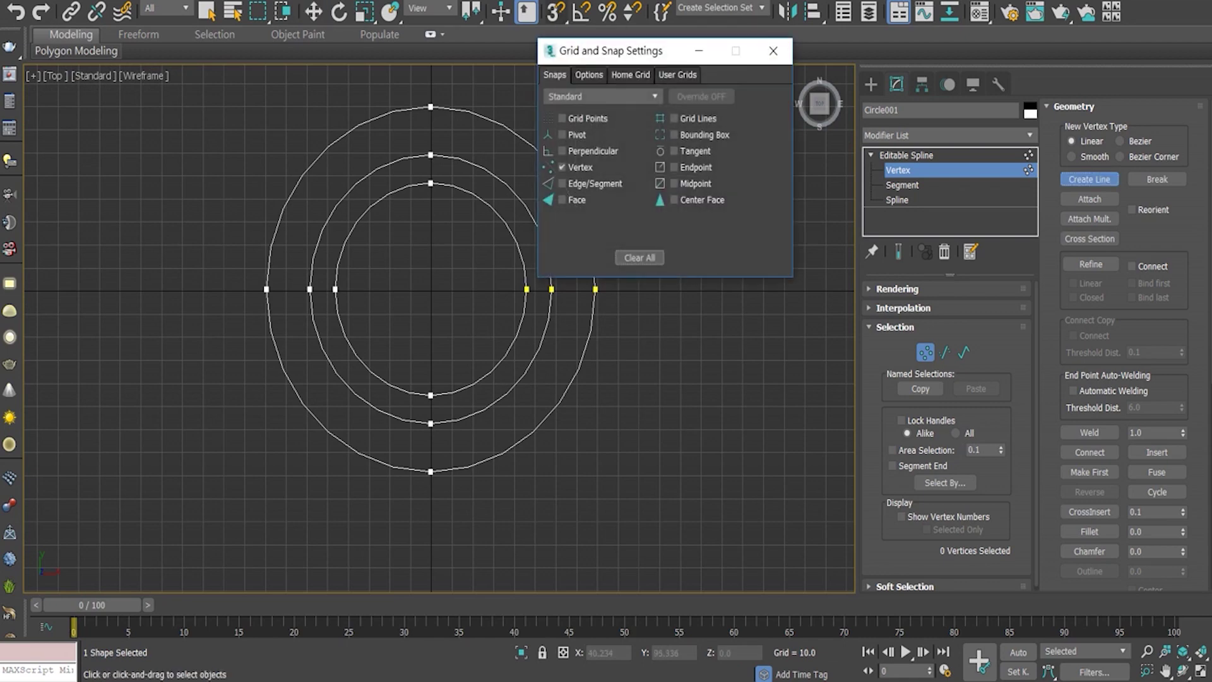
left_click(773, 50)
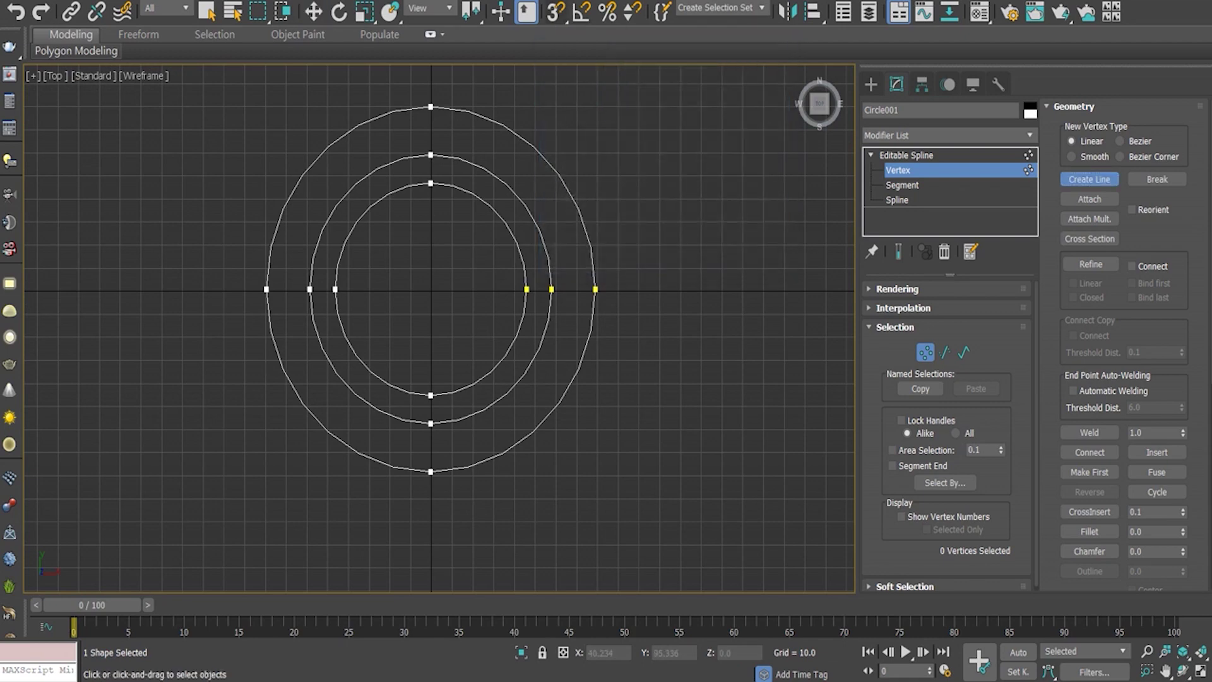
left_click(556, 12)
middle_click_drag(468, 190, 451, 191)
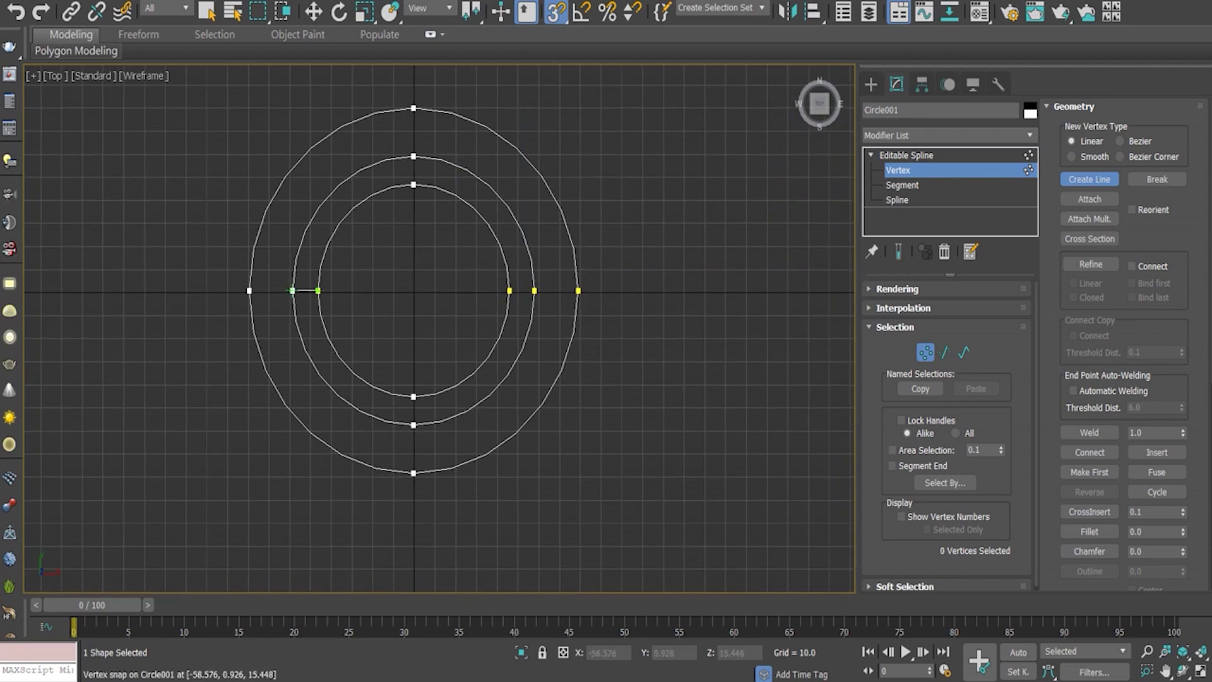
- Draw lines linking the rings' left, top, right and bottom vertices, then check the cage
left_click(249, 290)
right_click(249, 291)
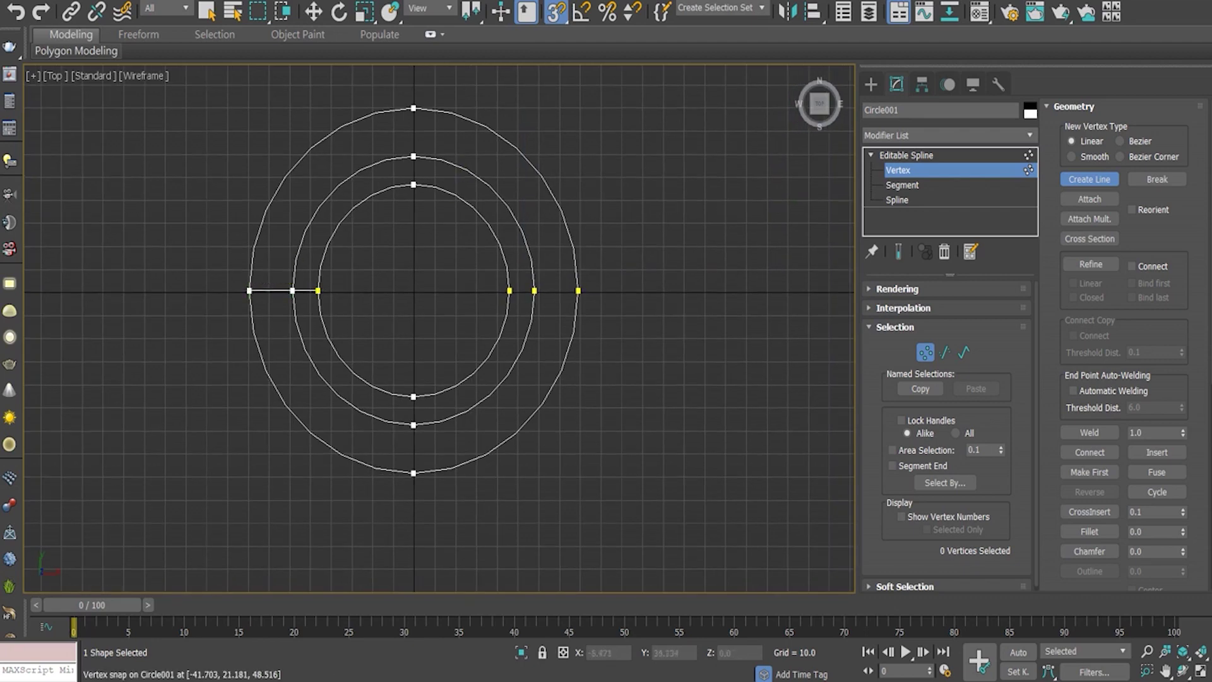
left_click(414, 156)
left_click(413, 108)
right_click(414, 108)
left_click(579, 291)
right_click(590, 268)
left_click(414, 397)
left_click(413, 425)
left_click(414, 473)
right_click(466, 412)
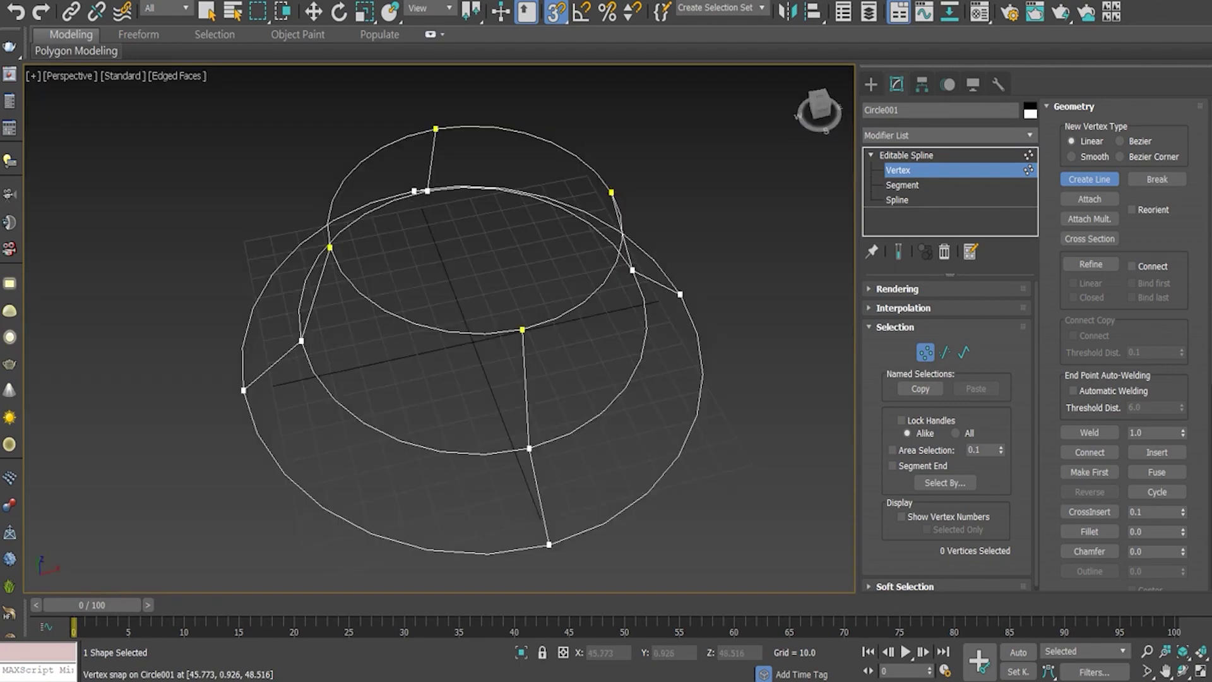
mouse_move(442, 316)
middle_mouse_down("alt")
mouse_move(468, 296)
mouse_move(479, 303)
mouse_move(486, 354)
mouse_move(483, 309)
mouse_move(489, 322)
mouse_move(435, 297)
mouse_move(425, 303)
middle_mouse_up("alt")
key("alt+w")
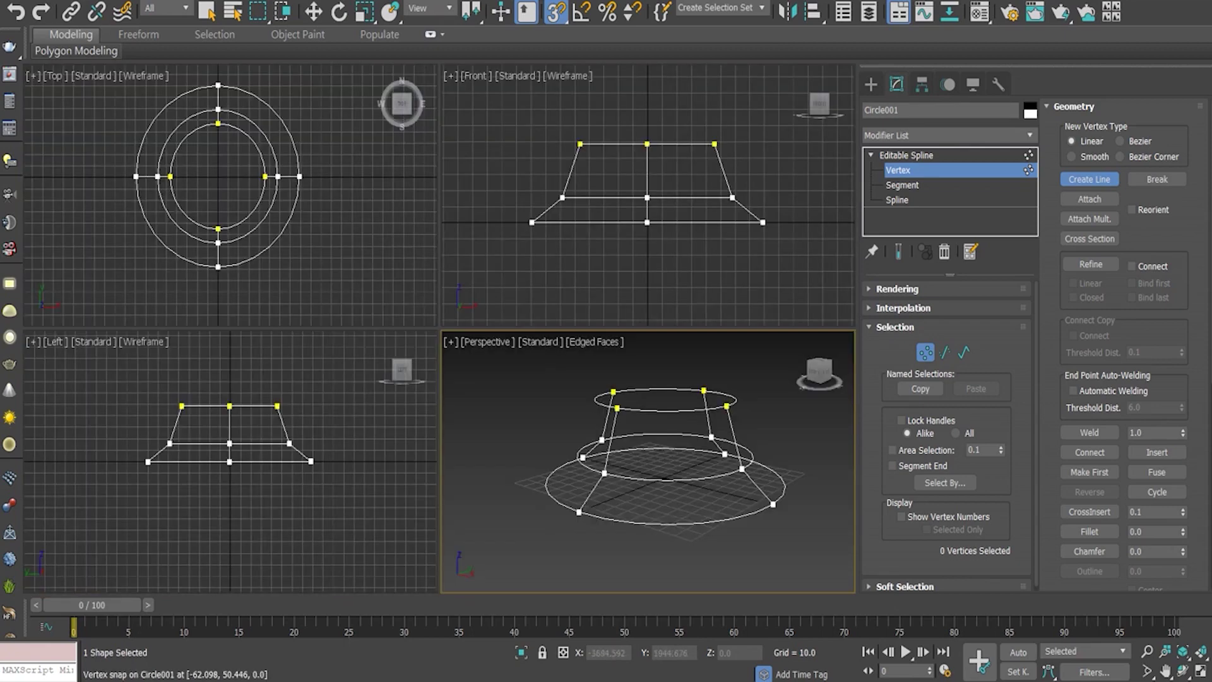
- Frame the views on the Front profile and turn snapping off
middle_click_drag(620, 450, 600, 436, "alt")
middle_click_drag(253, 454, 239, 477)
middle_click_drag(270, 241, 269, 248)
middle_click_drag(632, 253, 635, 257)
middle_click_drag(631, 473, 641, 479)
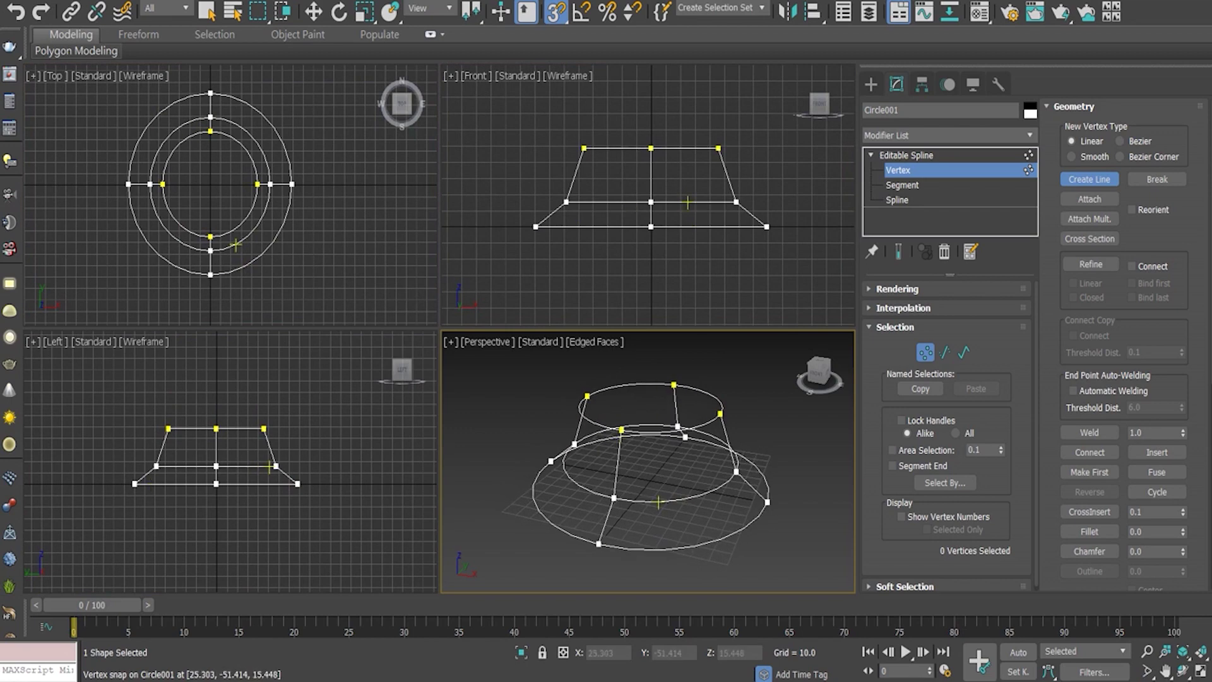
scroll(634, 144, "up", 2)
key("s")
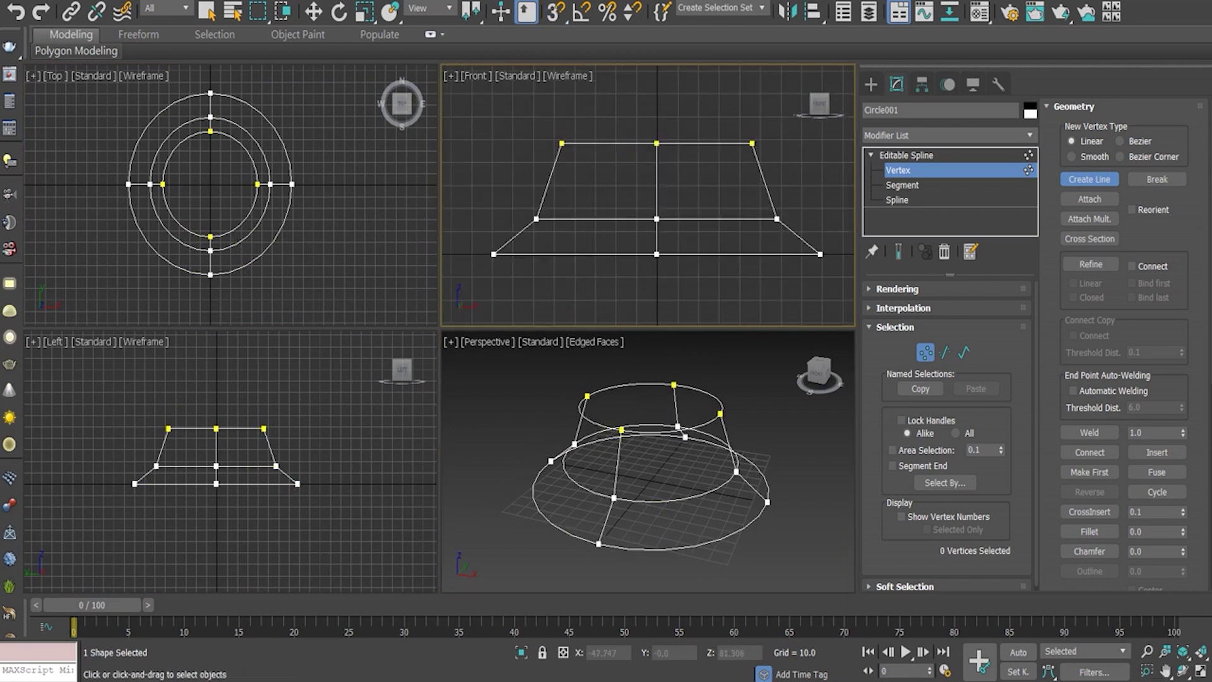
middle_click_drag(656, 189, 677, 170)
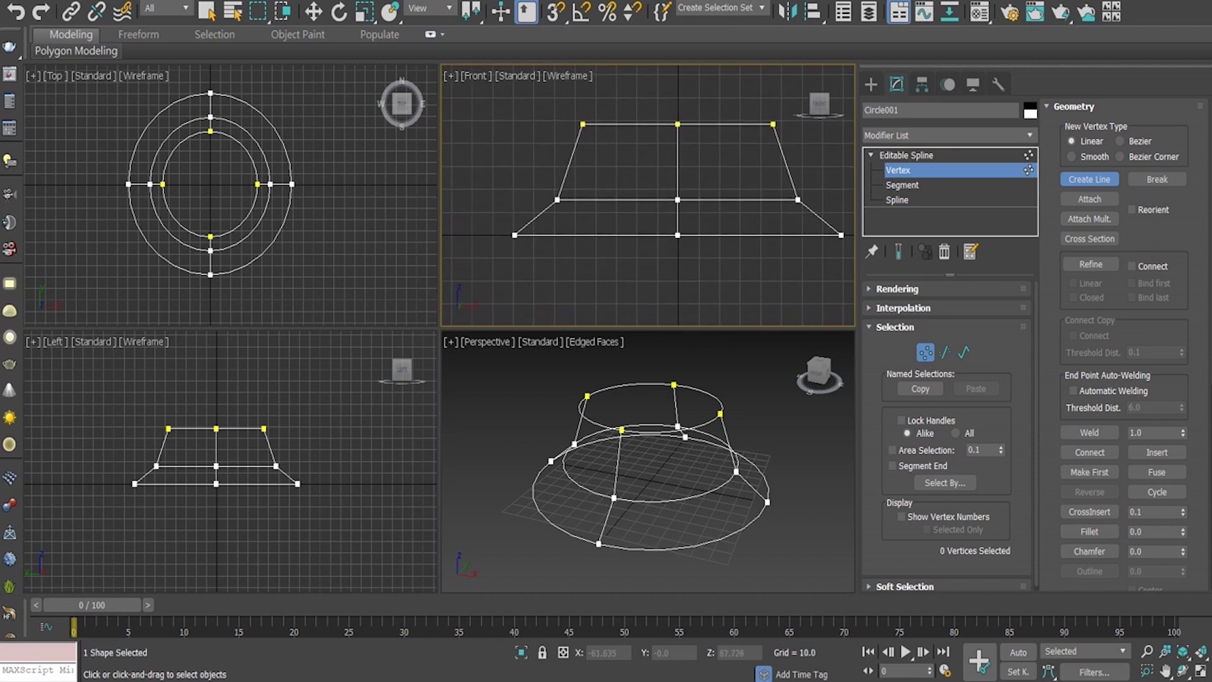
key("q")
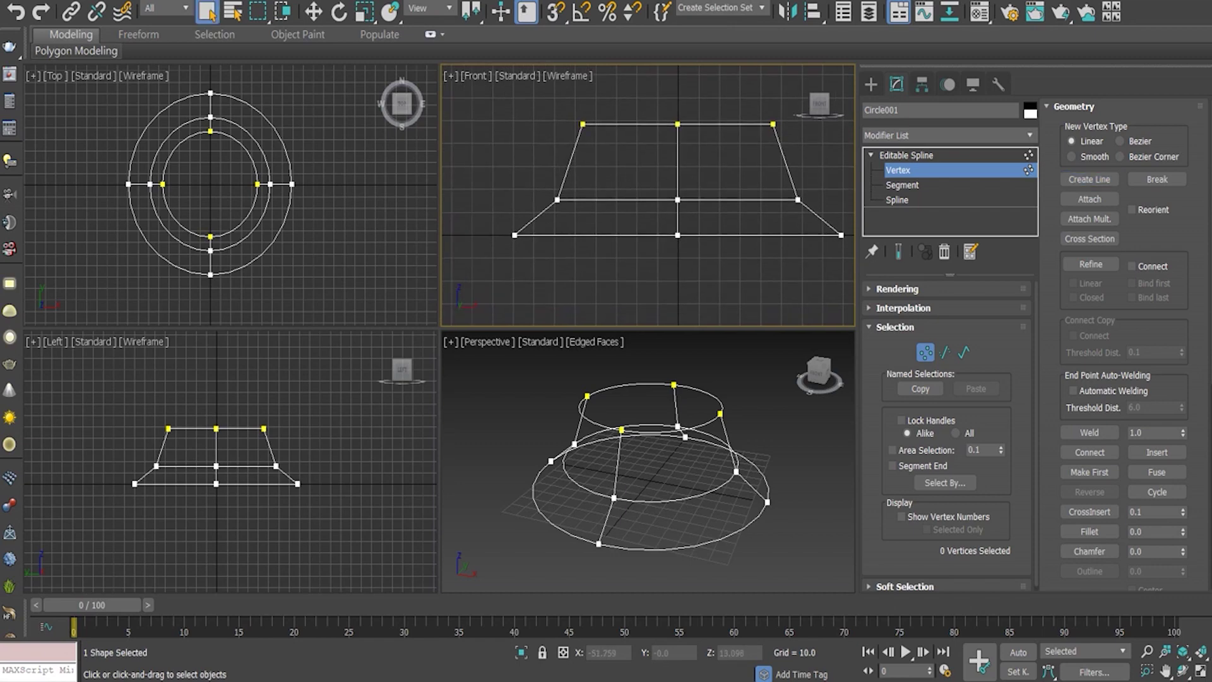
key("ctrl+d")
key("ctrl+z")
- Make the profile's middle vertices Bezier and pull the left tangent to curve the side
left_click(557, 200)
left_click(799, 200, "ctrl")
right_click(555, 158)
left_click(479, 59)
left_click(799, 200, "alt")
key("ctrl+d")
left_click_drag(544, 188, 567, 208)
key("w")
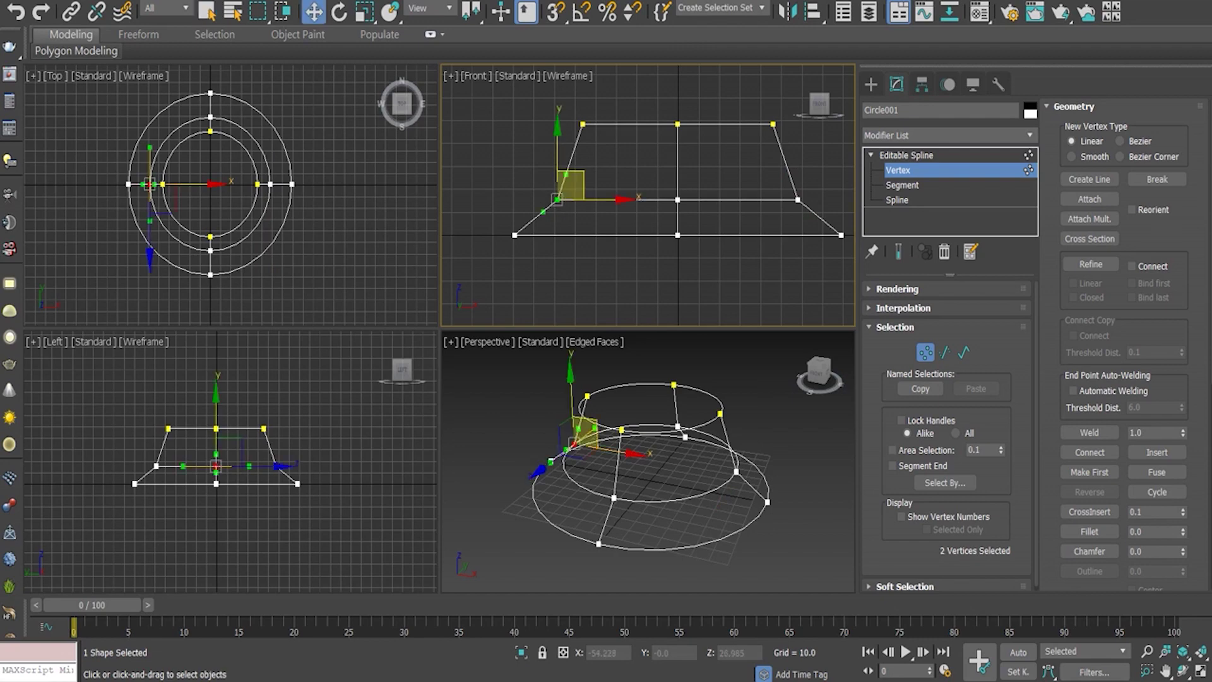
left_click_drag(566, 174, 580, 176)
- Make the bottom-left and bottom-right vertices Bezier and flare the brim tangent outward
left_click_drag(819, 208, 819, 209)
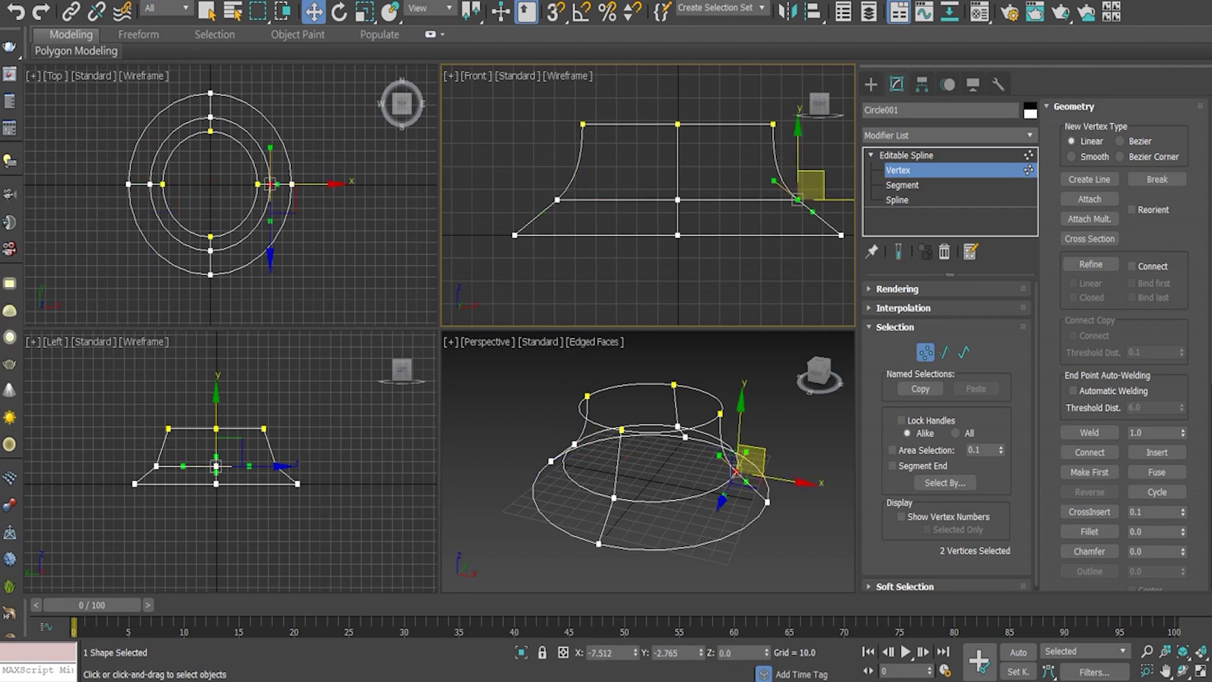
left_click_drag(536, 184, 560, 204)
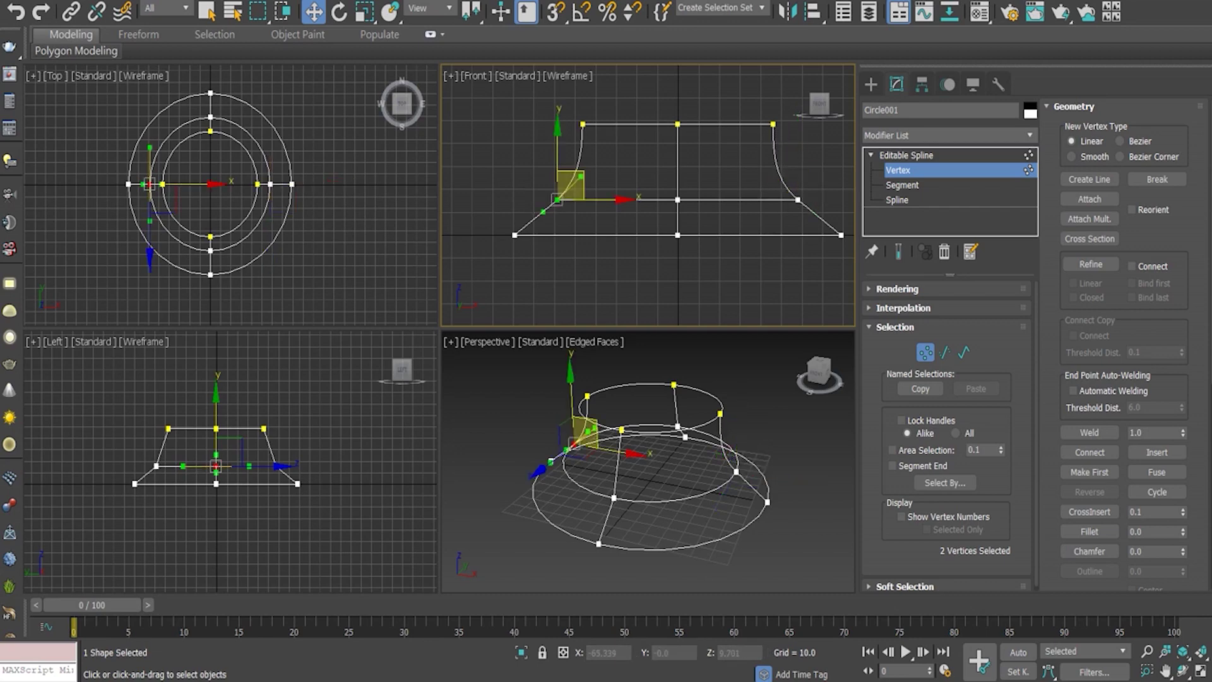
left_click_drag(561, 196, 521, 228)
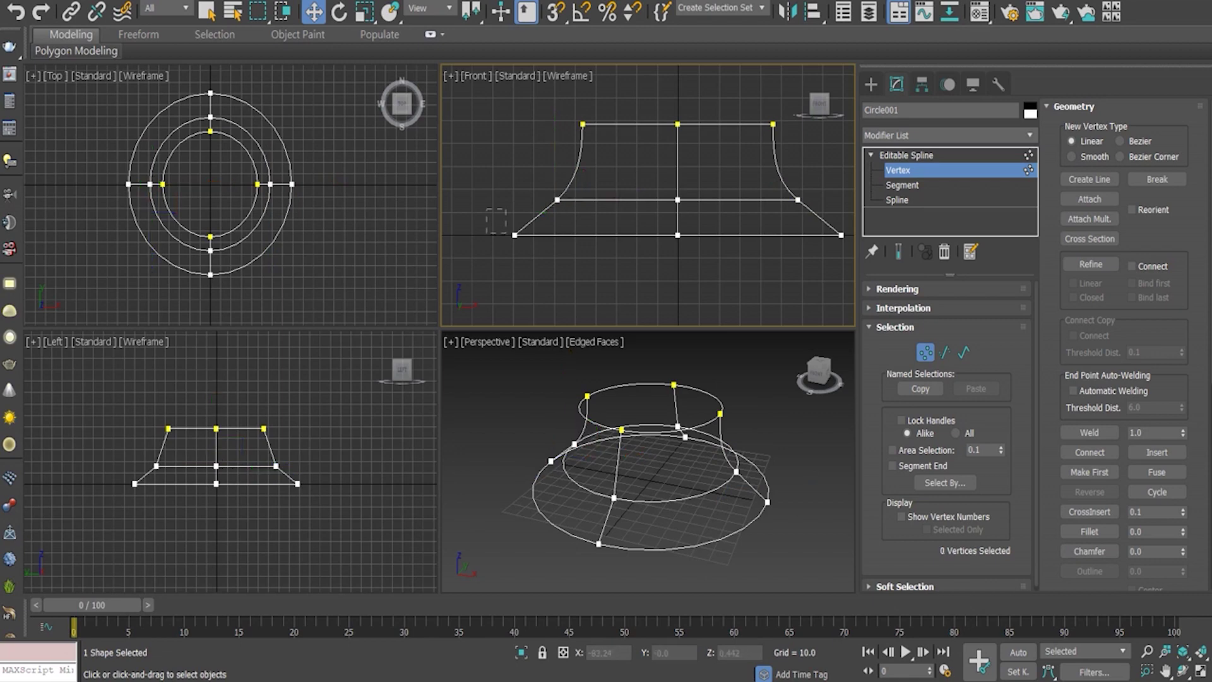
right_click(522, 228)
left_click(480, 108)
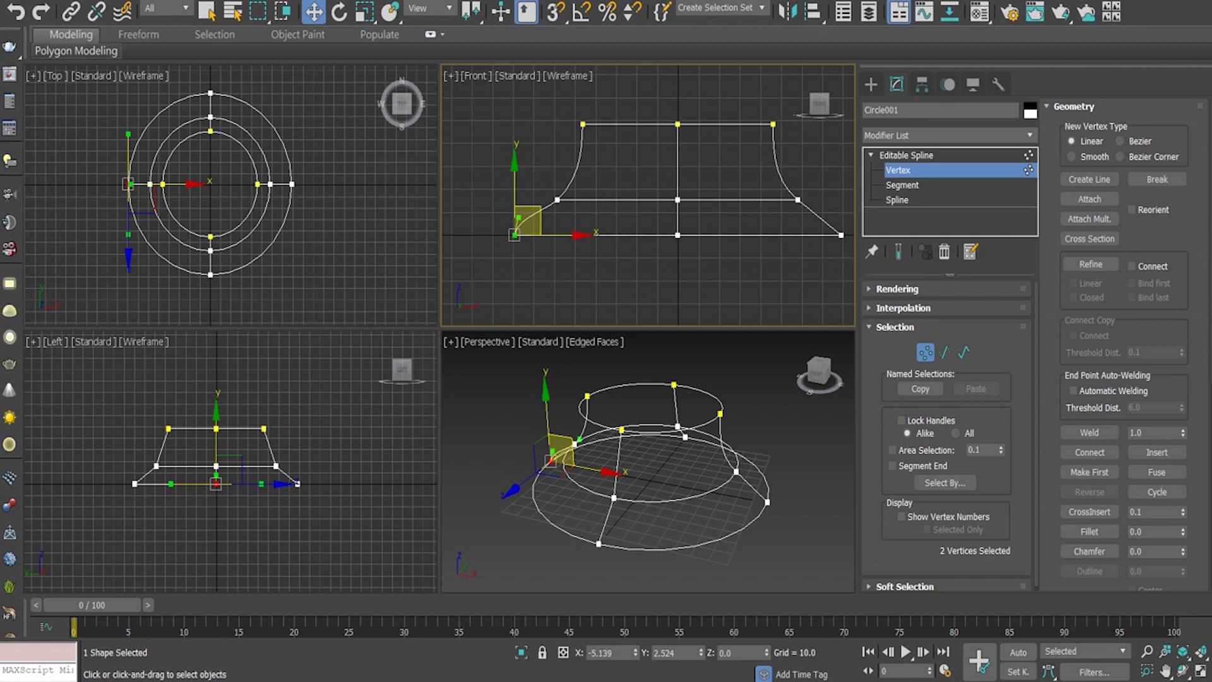
left_click(841, 235)
right_click(831, 227)
left_click(808, 108)
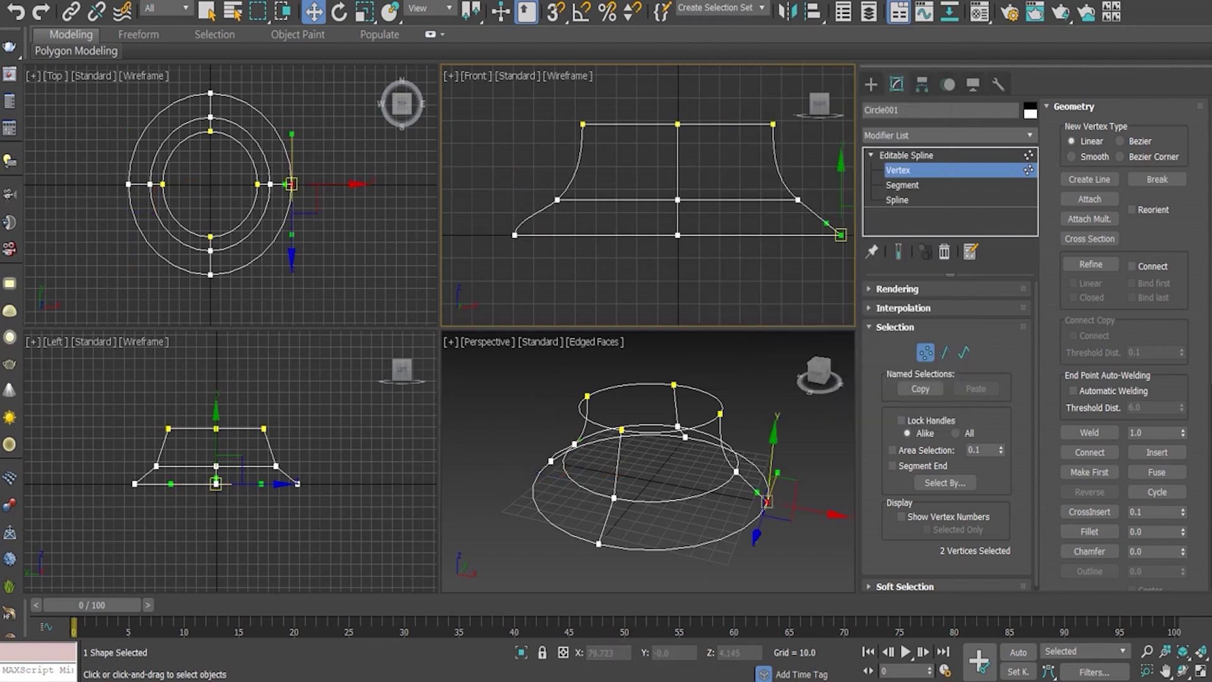
left_click_drag(826, 223, 833, 222)
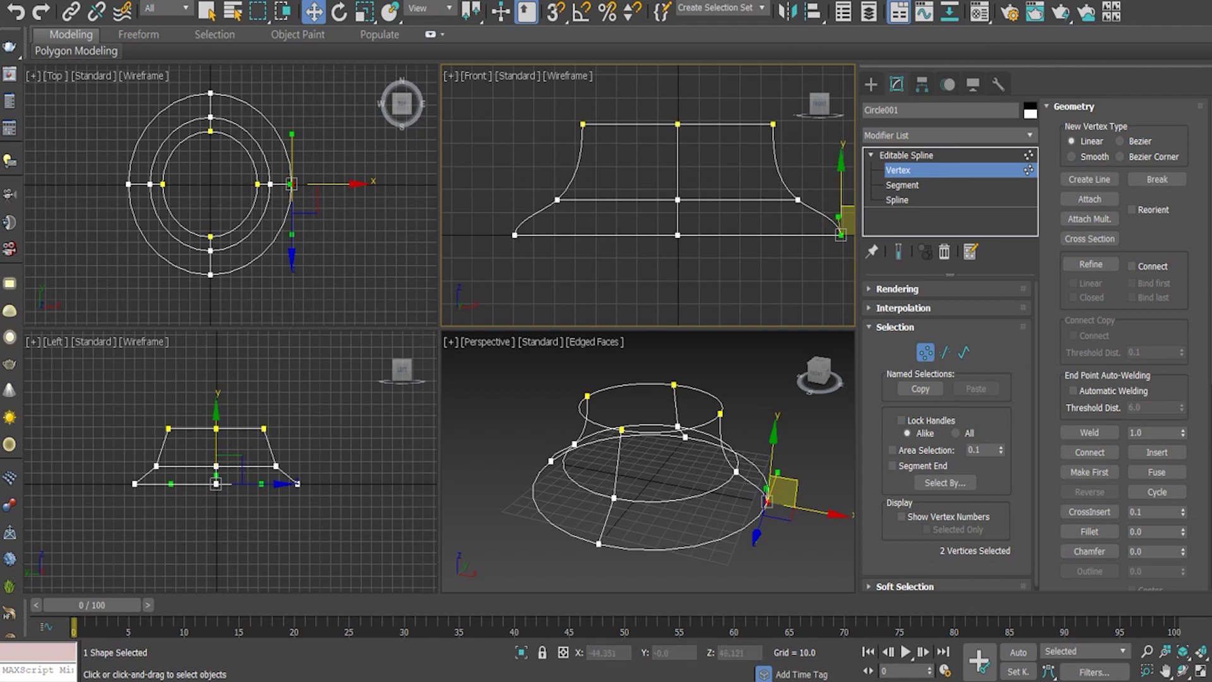
- Make the top vertices Bezier and adjust both tangents to round the crown
left_click(583, 124)
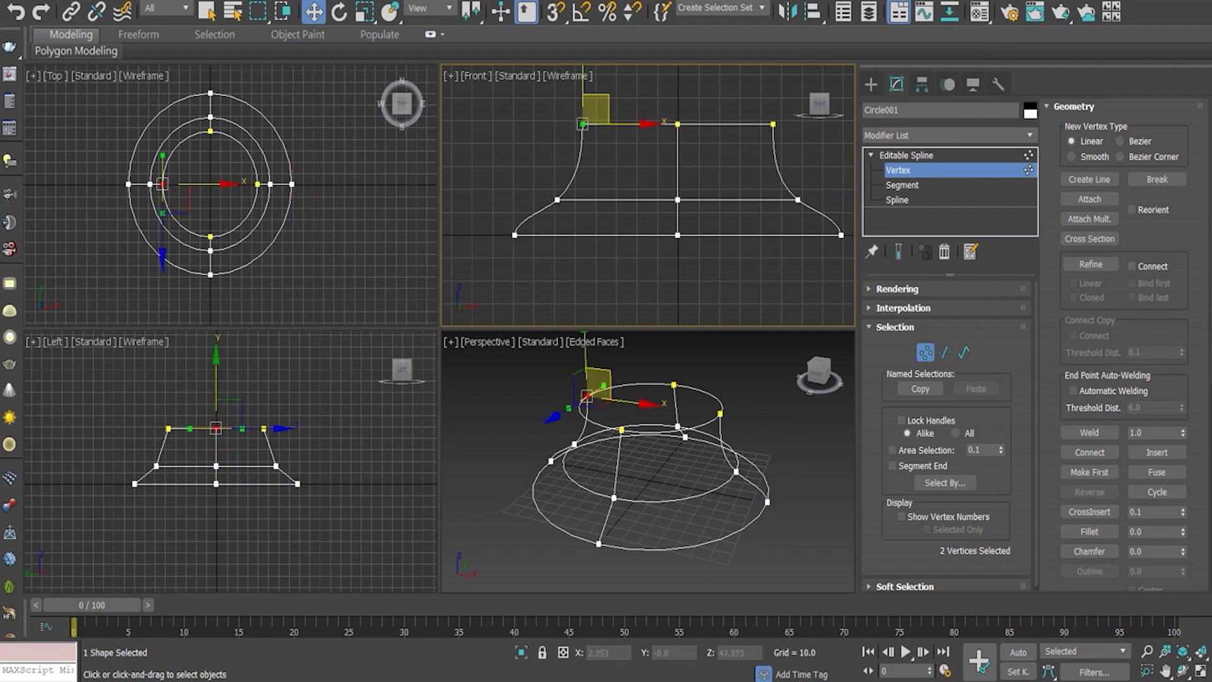
left_click(774, 123, "ctrl")
right_click(577, 168)
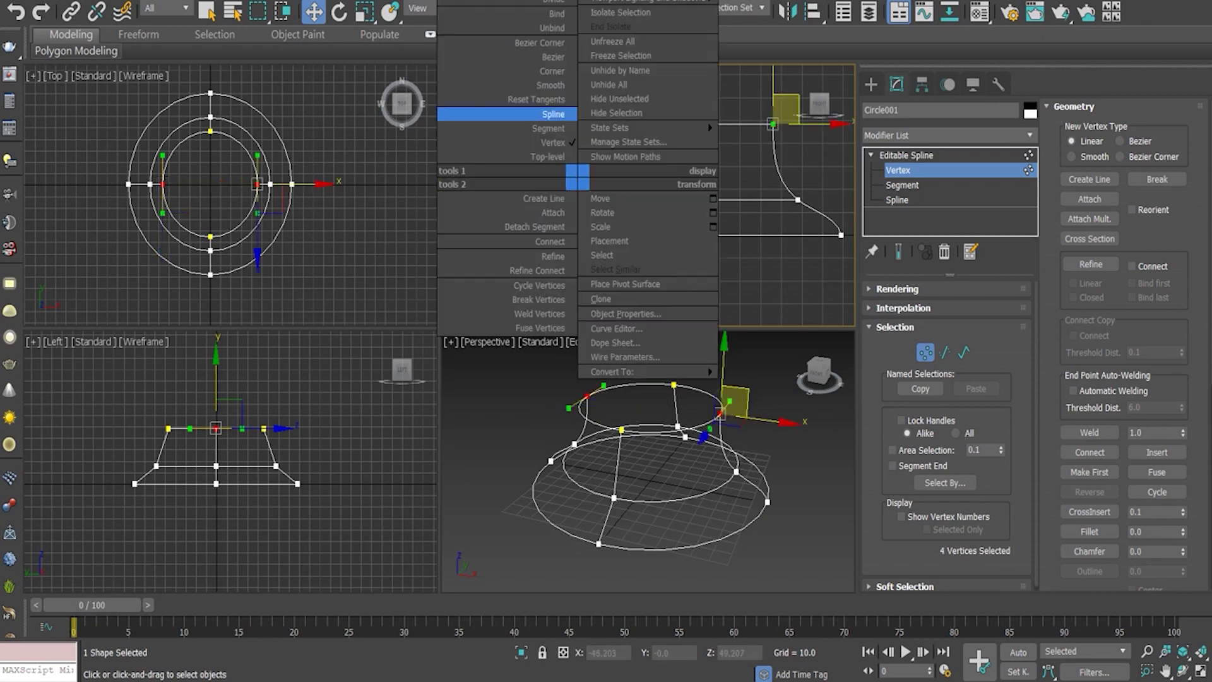
left_click(550, 56)
left_click_drag(582, 150, 575, 144)
left_click_drag(773, 152, 780, 152)
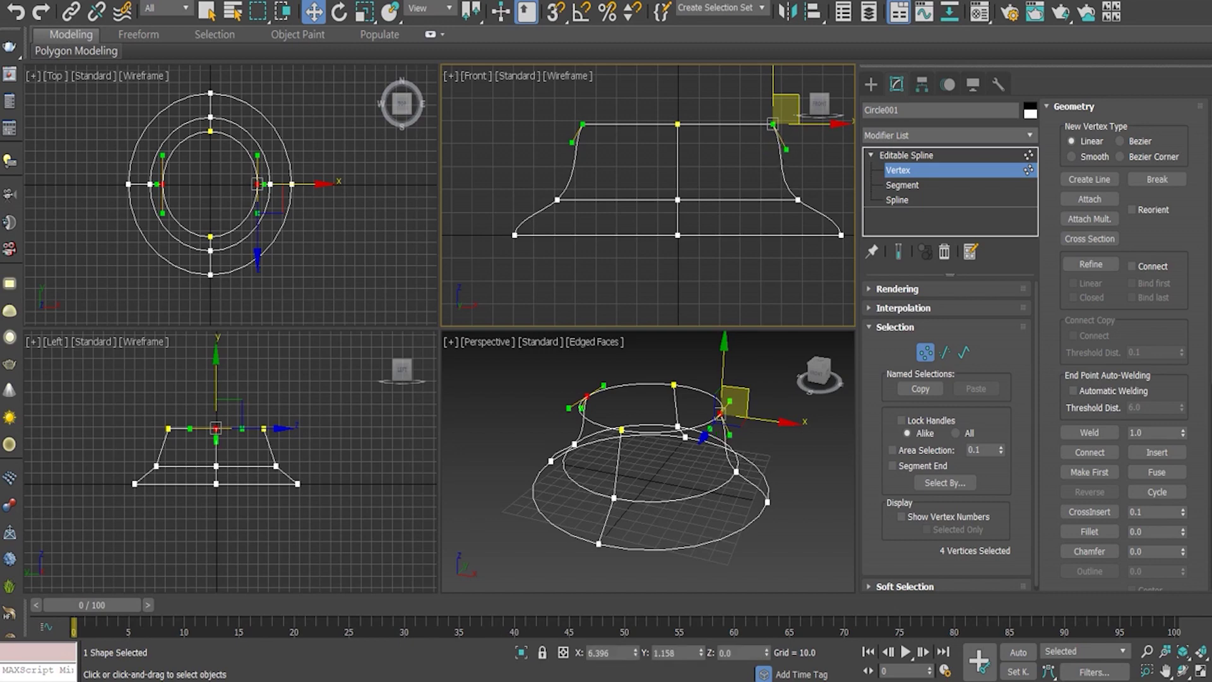
key("ctrl+d")
right_click(244, 465)
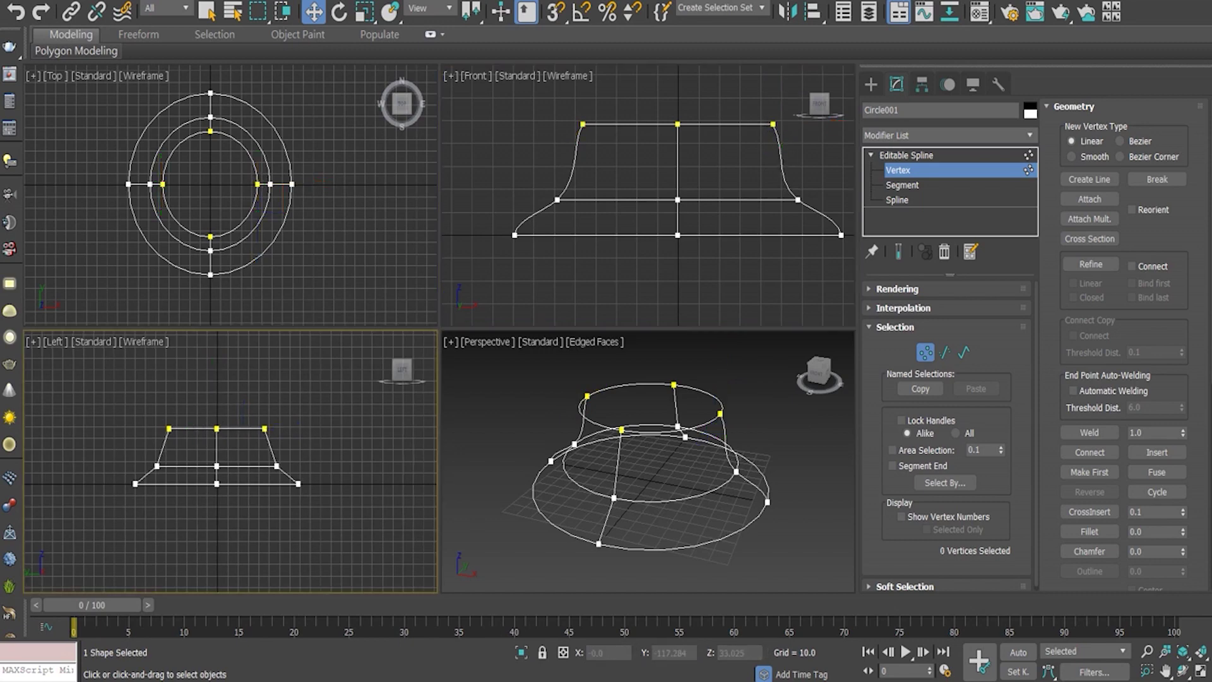
- Set the Left-view profile's middle vertices to Bezier Corner
scroll(244, 465, "up", 2)
scroll(244, 465, "up", 2)
scroll(244, 465, "up", 2)
middle_click_drag(244, 465, 267, 461)
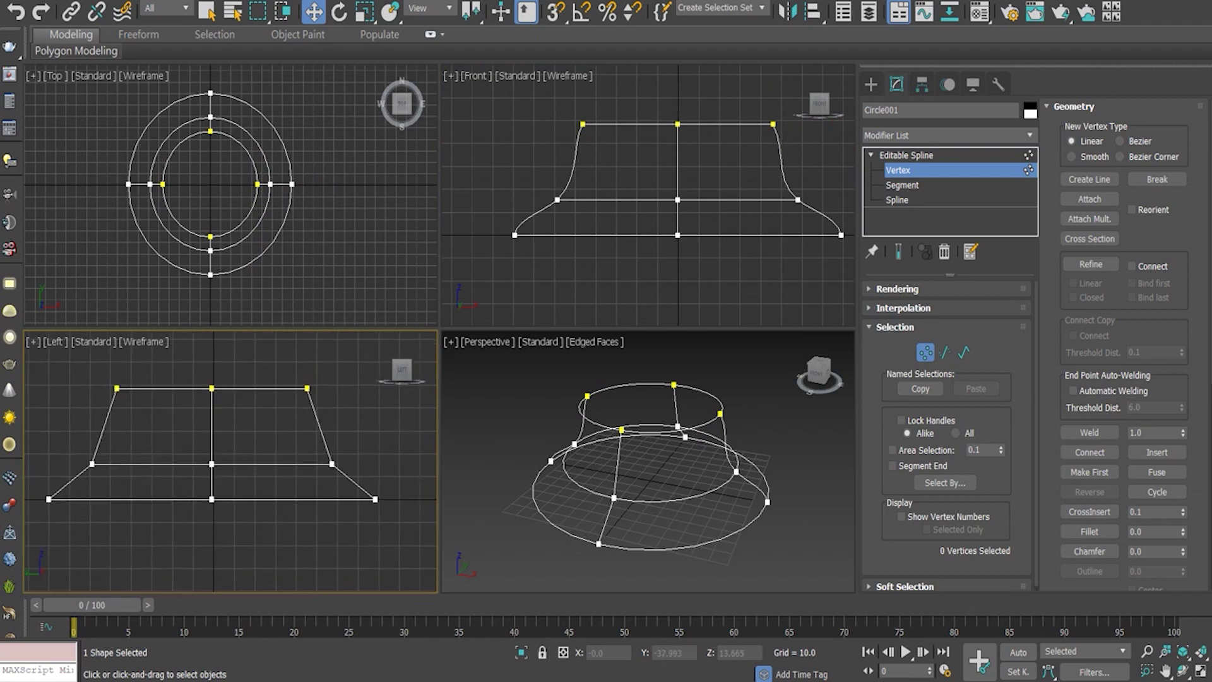
left_click_drag(60, 446, 112, 475)
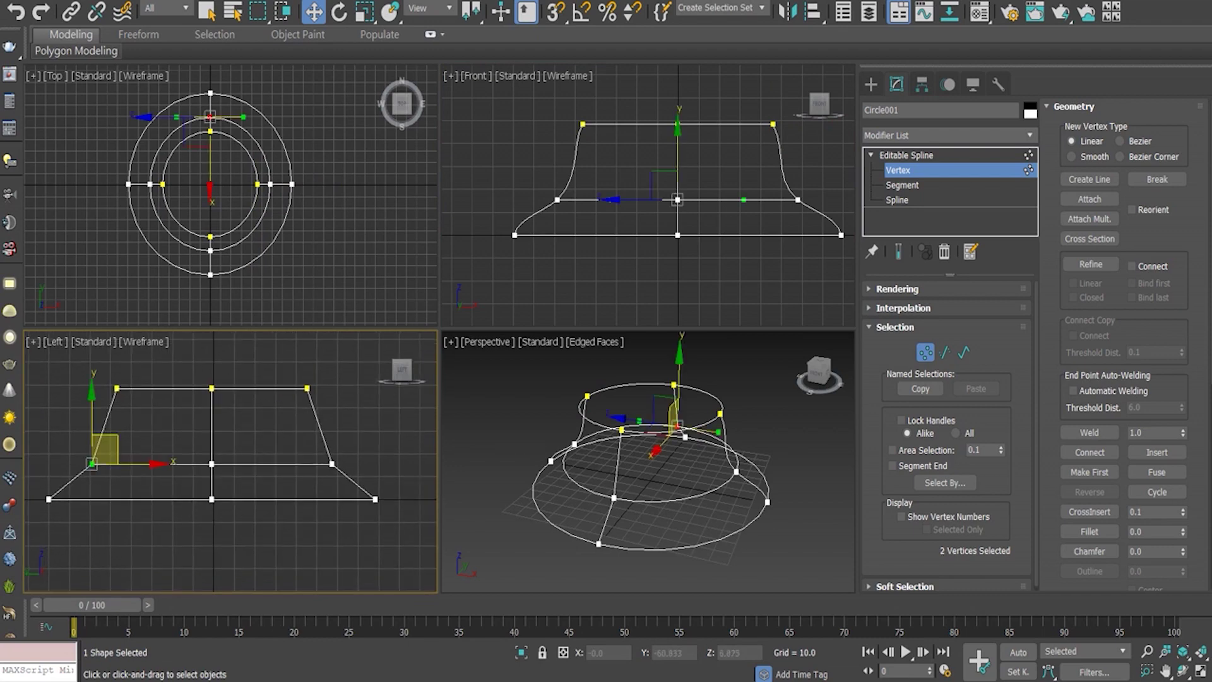
left_click_drag(303, 445, 378, 463)
right_click(324, 457)
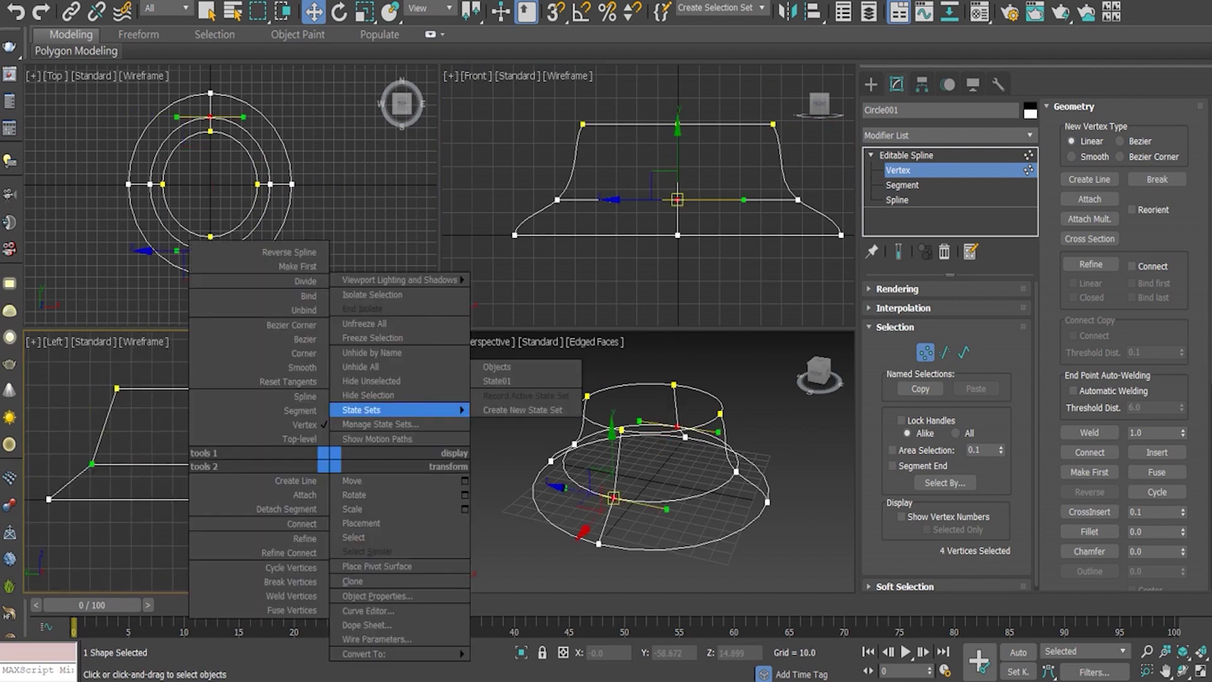
right_click(137, 458)
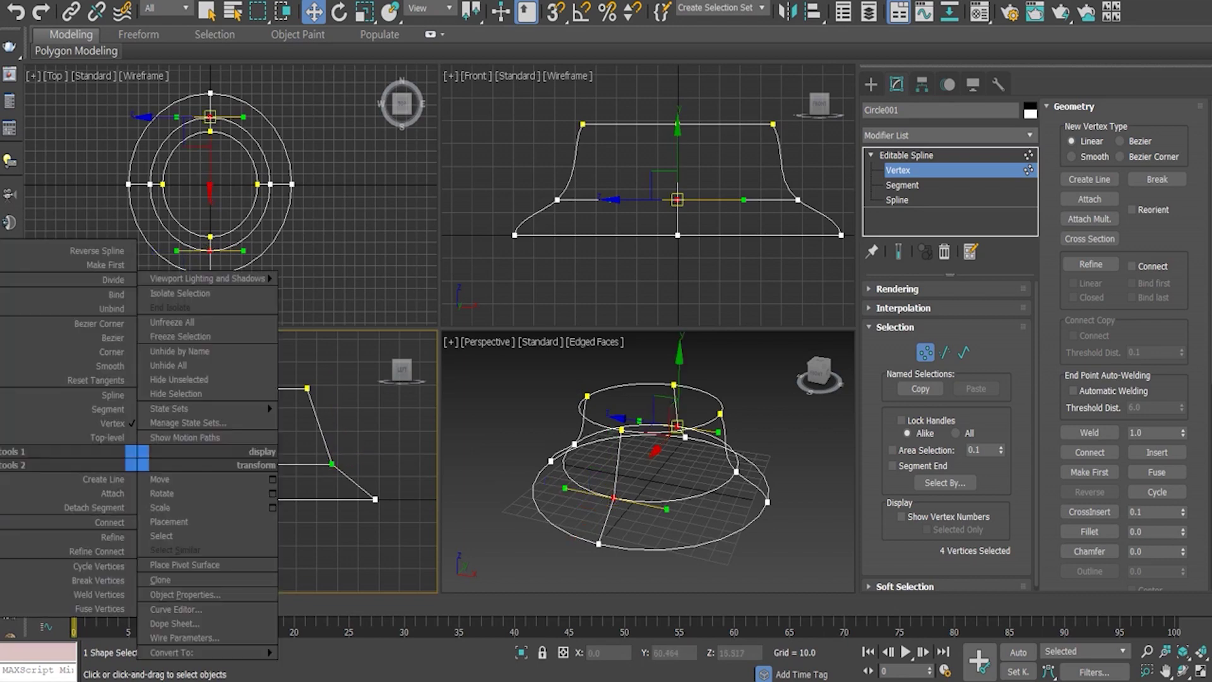
left_click(99, 323)
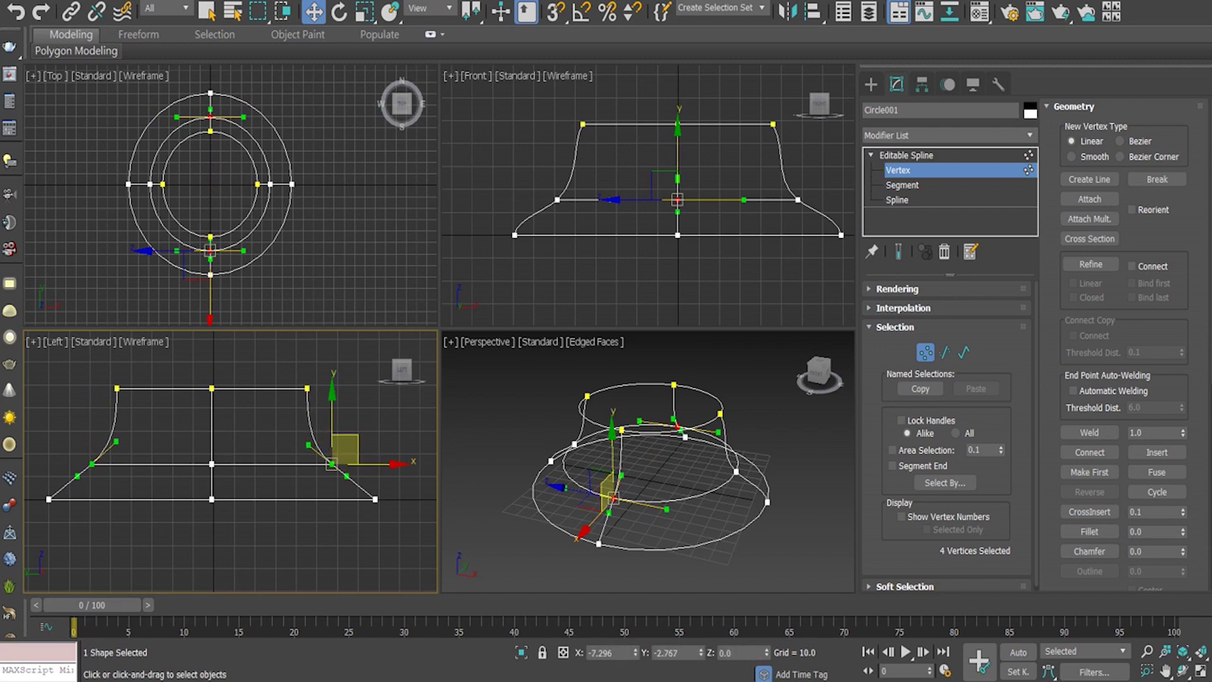
- Make the side profile's top-left vertex Bezier and adjust its tangent to curve the side
left_click(117, 389)
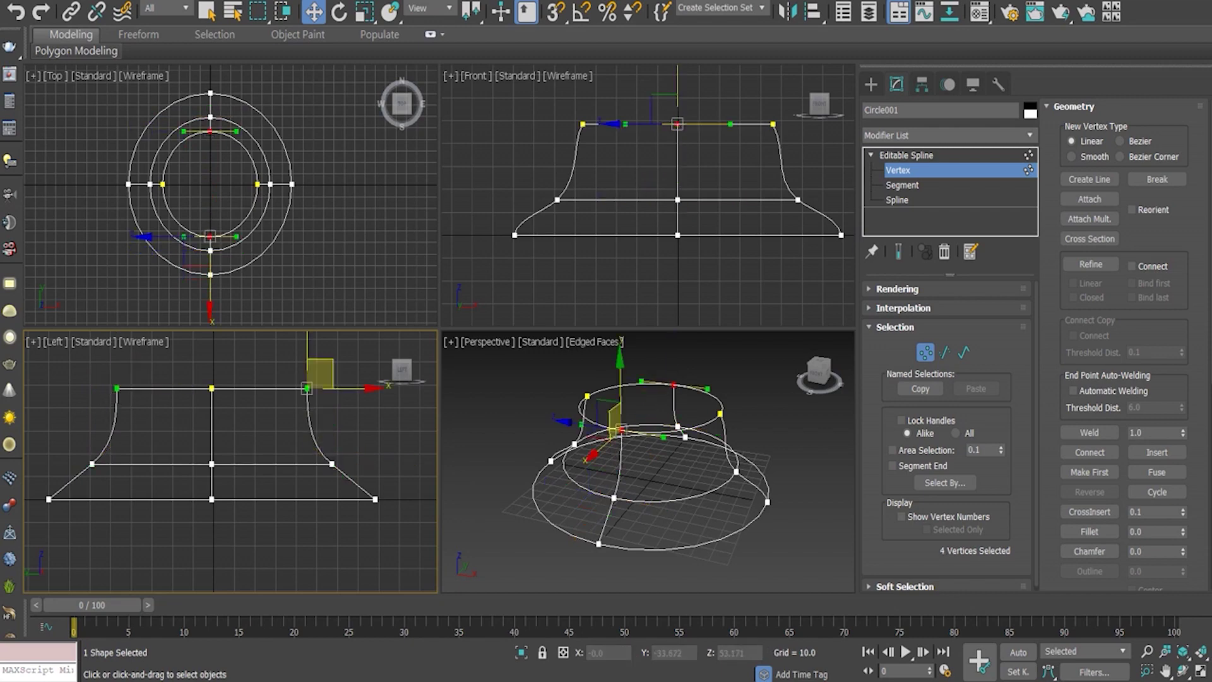
right_click(129, 378)
left_click(69, 249)
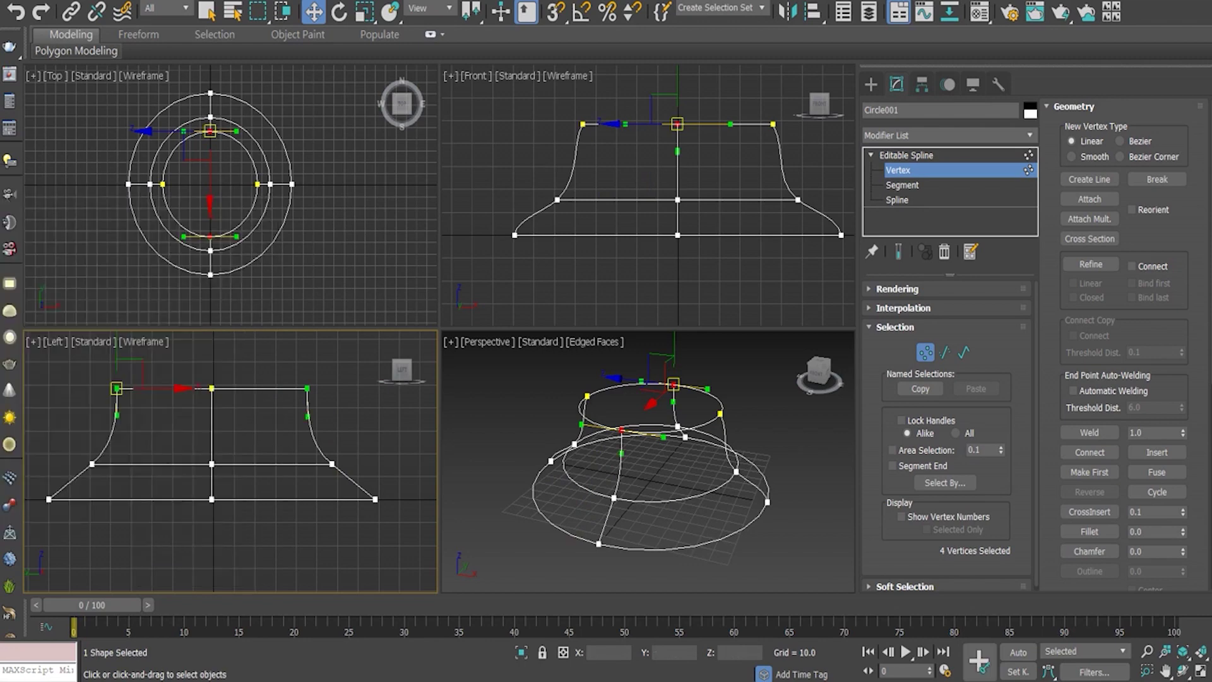
left_click_drag(130, 374, 125, 376)
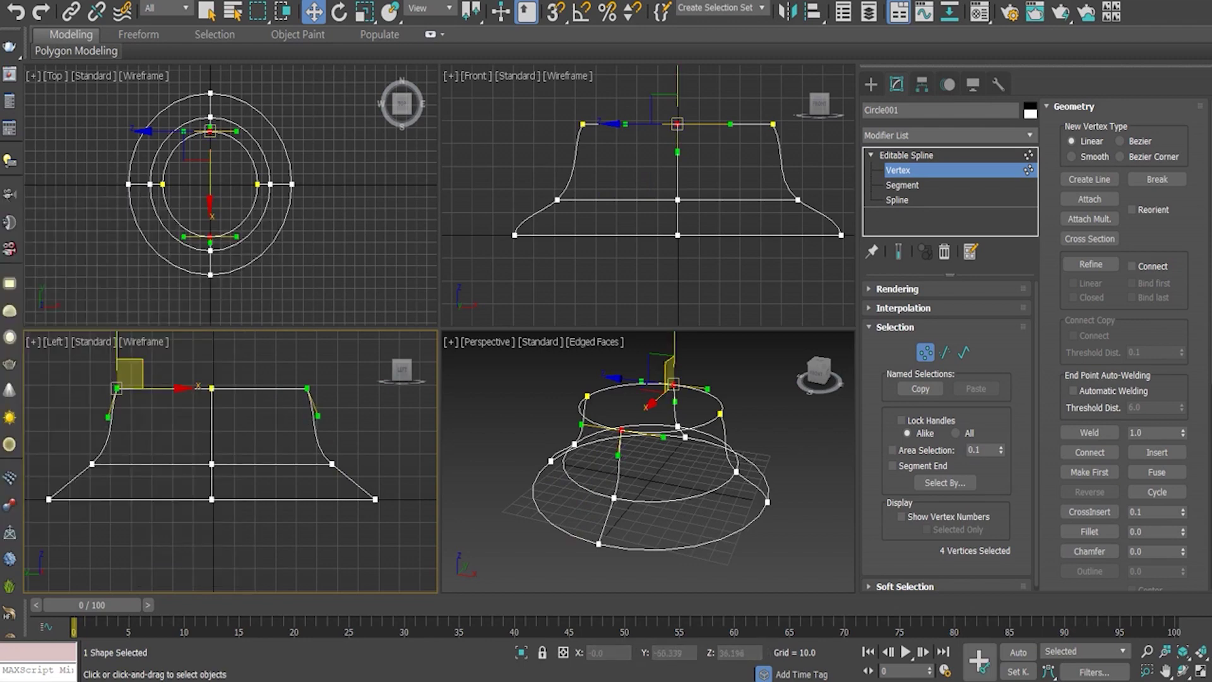
key("ctrl+d")
- Set the brim's bottom corner vertices to Bezier Corner and bend their handles to curve the brim
left_click_drag(34, 486, 75, 513)
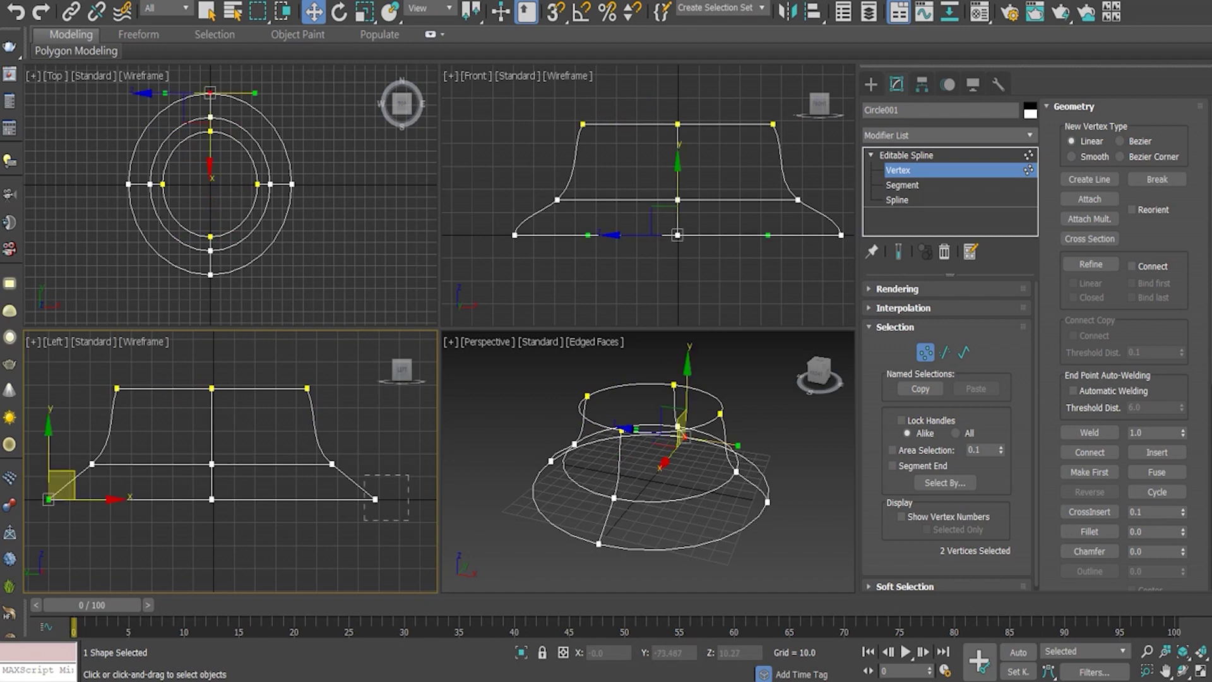
left_click_drag(365, 475, 408, 521, "ctrl")
right_click(358, 482)
left_click(296, 346)
left_click_drag(62, 488, 60, 483)
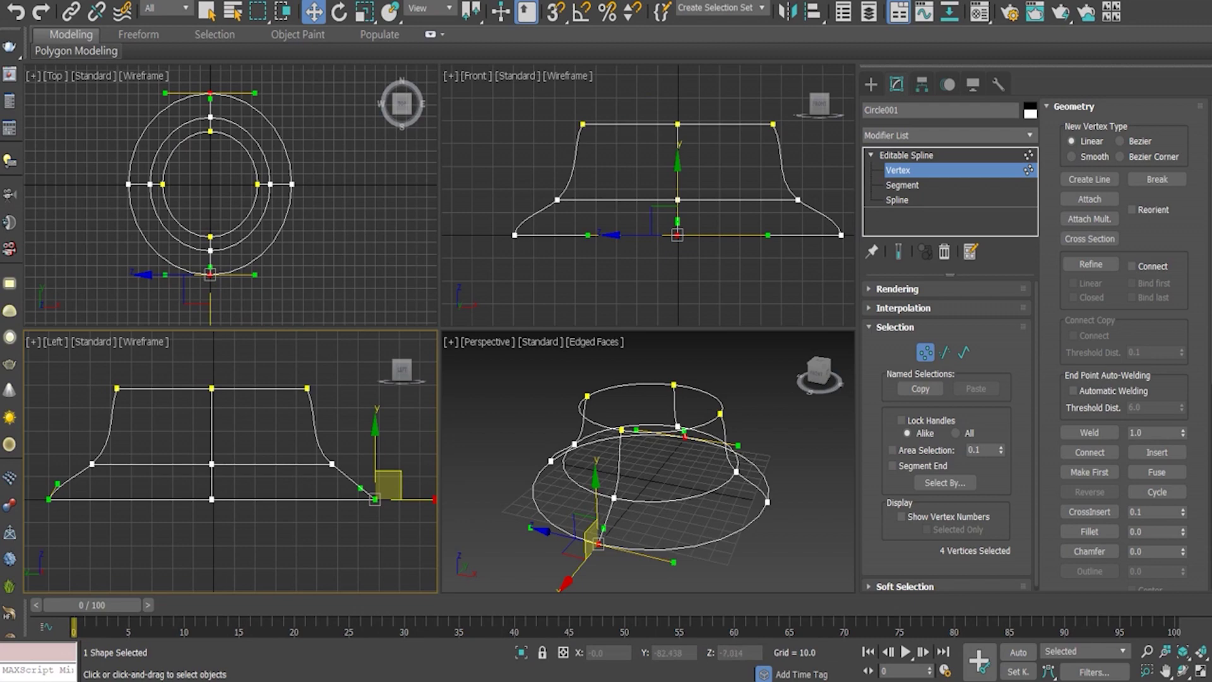
left_click_drag(361, 488, 368, 486)
key("ctrl+d")
key("alt+w")
mouse_move(442, 284)
middle_mouse_down("alt")
mouse_move(442, 227)
mouse_move(442, 353)
mouse_move(442, 303)
middle_mouse_up("alt")
key("alt+w")
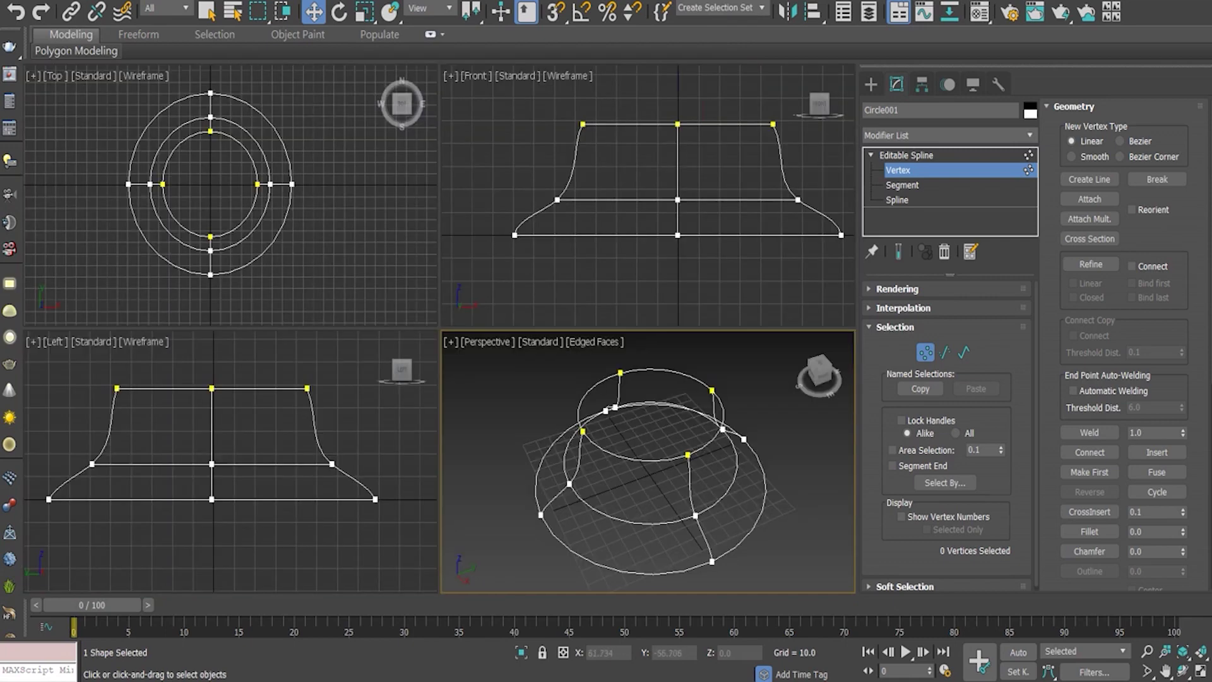
- At Spline level, Shift+Scale the outer brim circle to make a smaller copy
key("3")
left_click(765, 492)
middle_click_drag(650, 467, 635, 400, "alt")
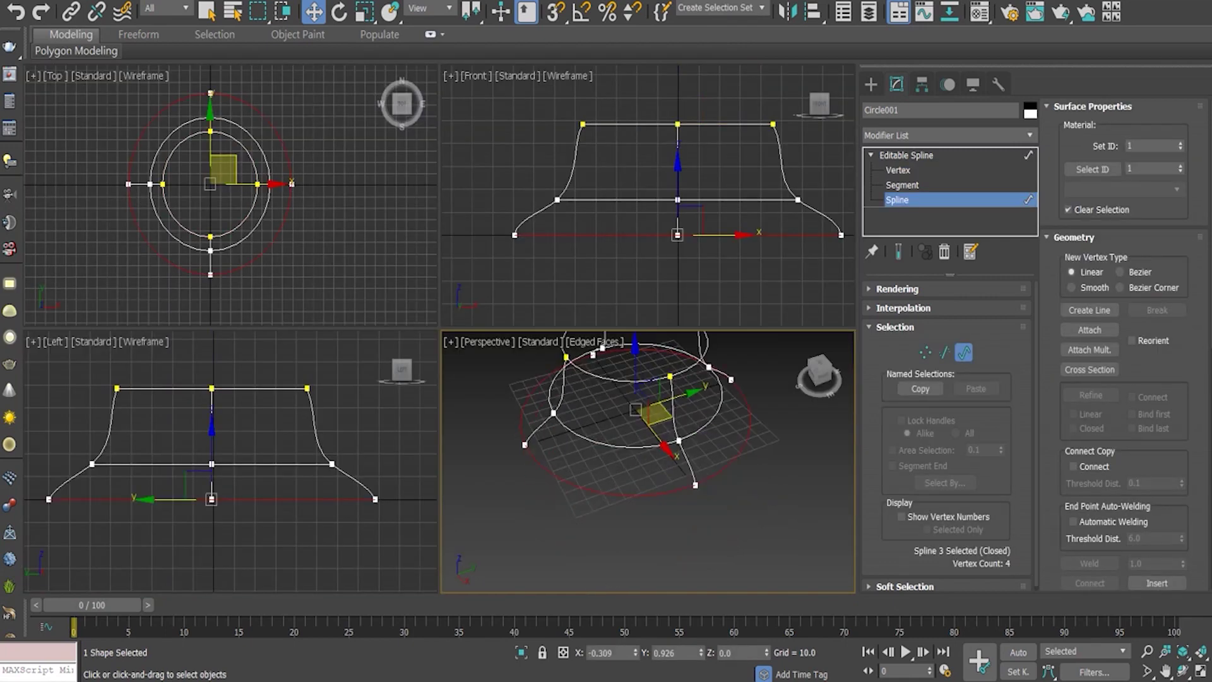
key("r")
left_click_drag(240, 158, 240, 180, "shift")
middle_click_drag(648, 461, 669, 442, "alt")
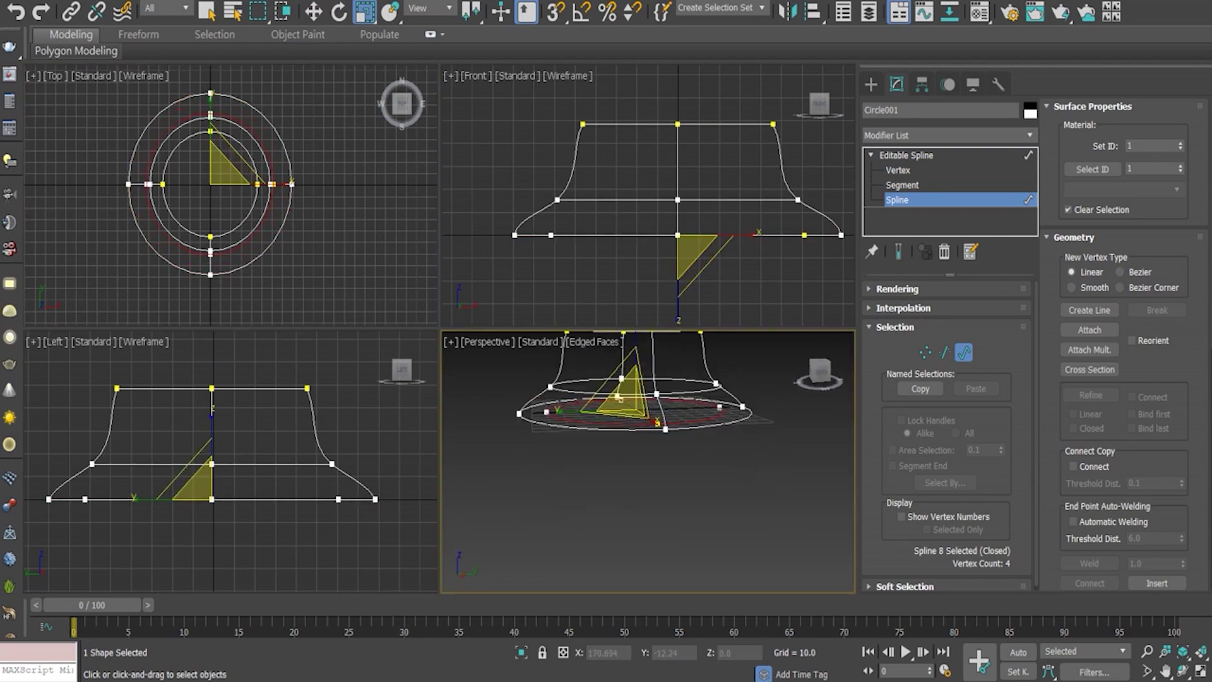
key("alt+w")
middle_click_drag(442, 316, 454, 296, "alt")
mouse_move(442, 315)
middle_mouse_down("alt")
mouse_move(417, 328)
mouse_move(391, 303)
mouse_move(392, 253)
mouse_move(407, 237)
middle_mouse_up("alt")
- Move and scale ring copies up into the crown, between the top and middle rings
key("e")
key("w")
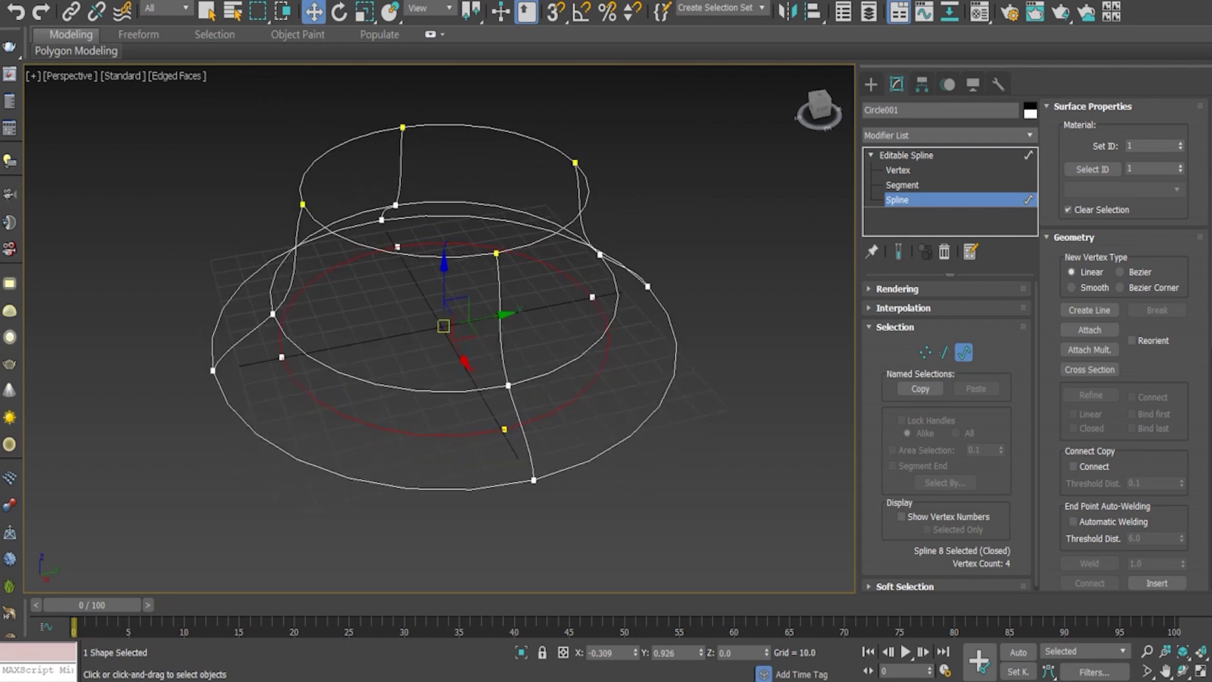
left_click_drag(444, 265, 444, 250, "shift")
mouse_move(408, 236)
middle_mouse_down("alt")
mouse_move(408, 209)
mouse_move(407, 234)
middle_mouse_up("alt")
key("r")
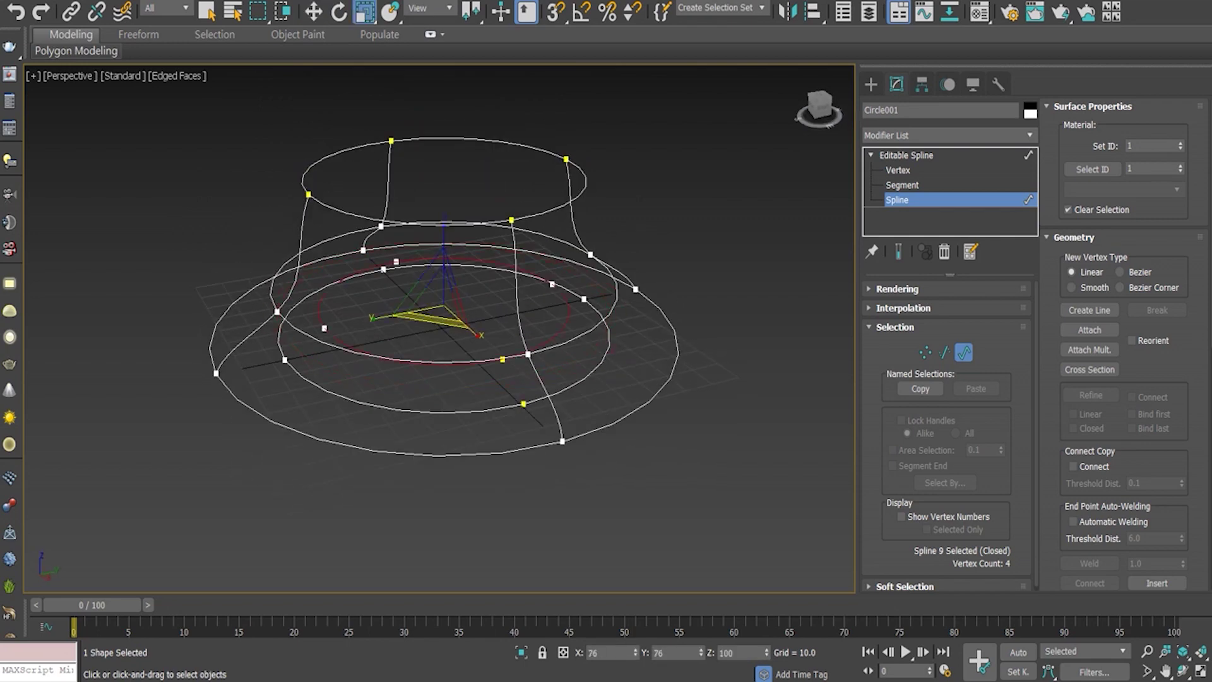
middle_click_drag(407, 234, 408, 202, "alt")
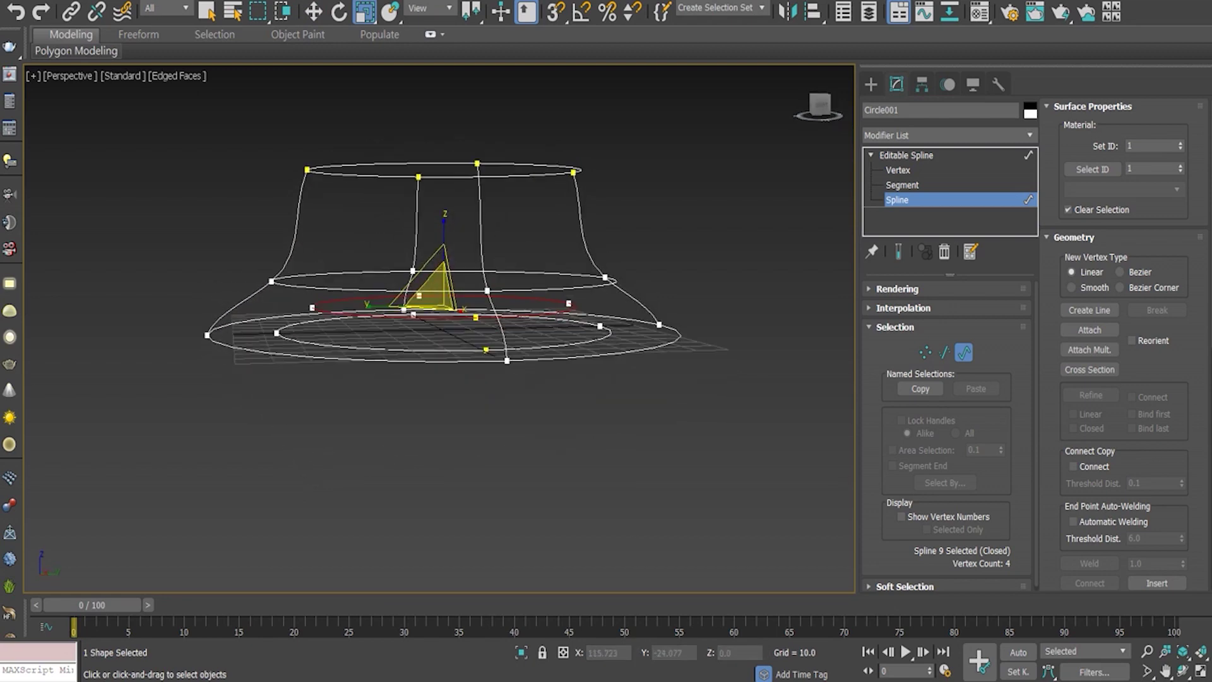
key("w")
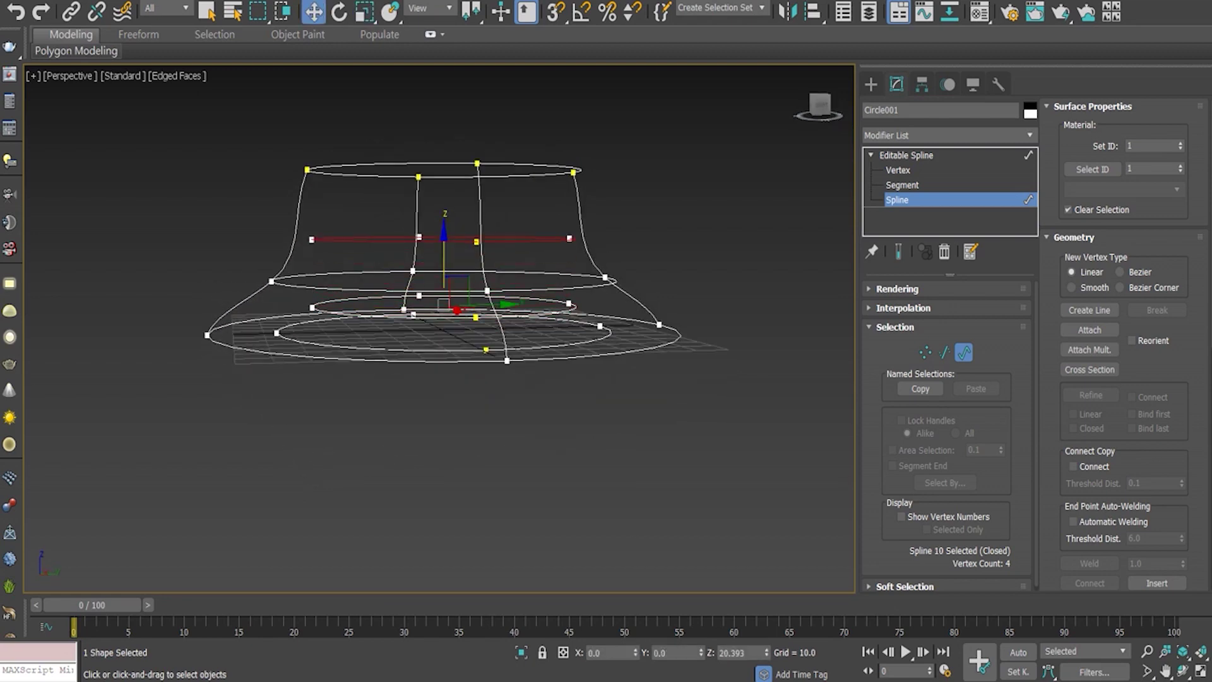
middle_click_drag(407, 202, 407, 234, "alt")
key("r")
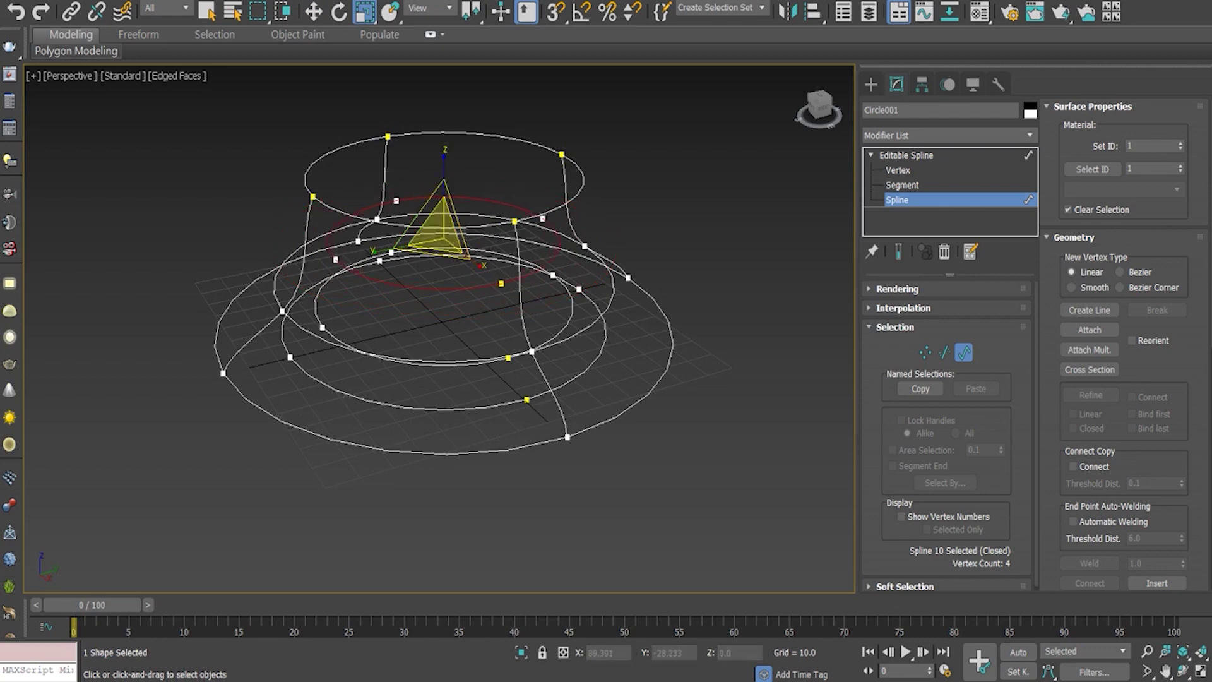
middle_click_drag(407, 234, 407, 208, "alt")
key("w")
left_click_drag(444, 202, 444, 192, "shift")
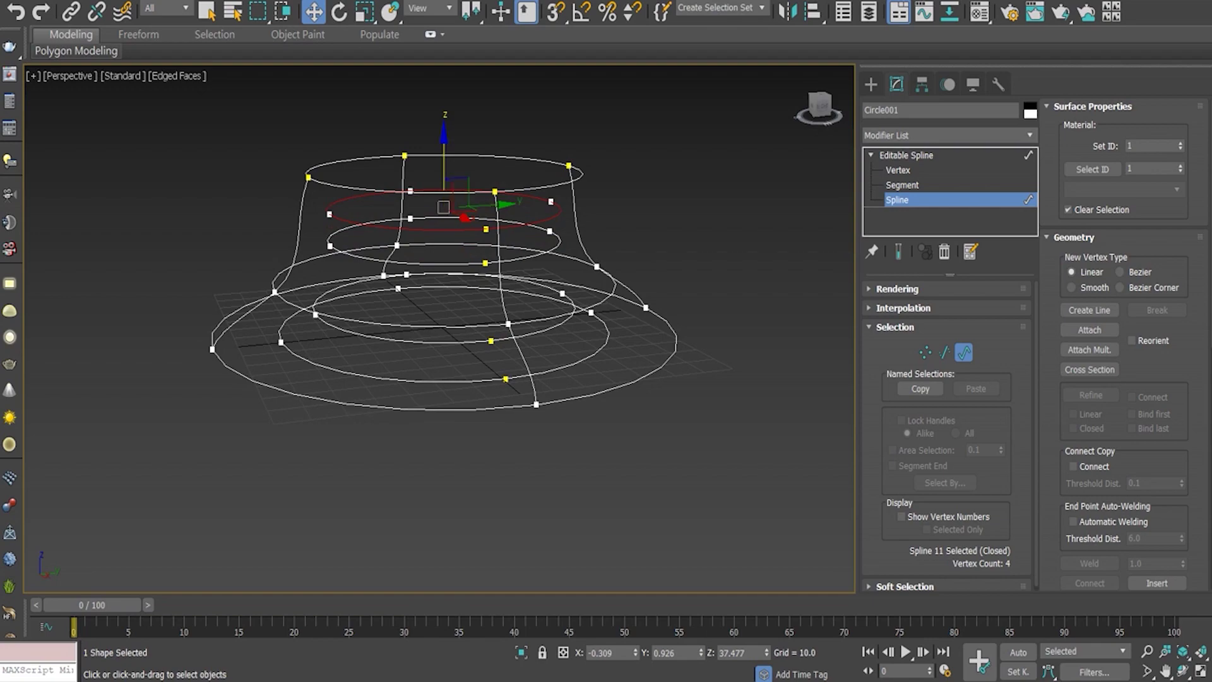
- Deselect the rings, switch to Vertex level and turn on vertex snapping
key("ctrl+d")
mouse_move(442, 284)
middle_mouse_down("alt")
mouse_move(442, 354)
mouse_move(442, 284)
middle_mouse_up("alt")
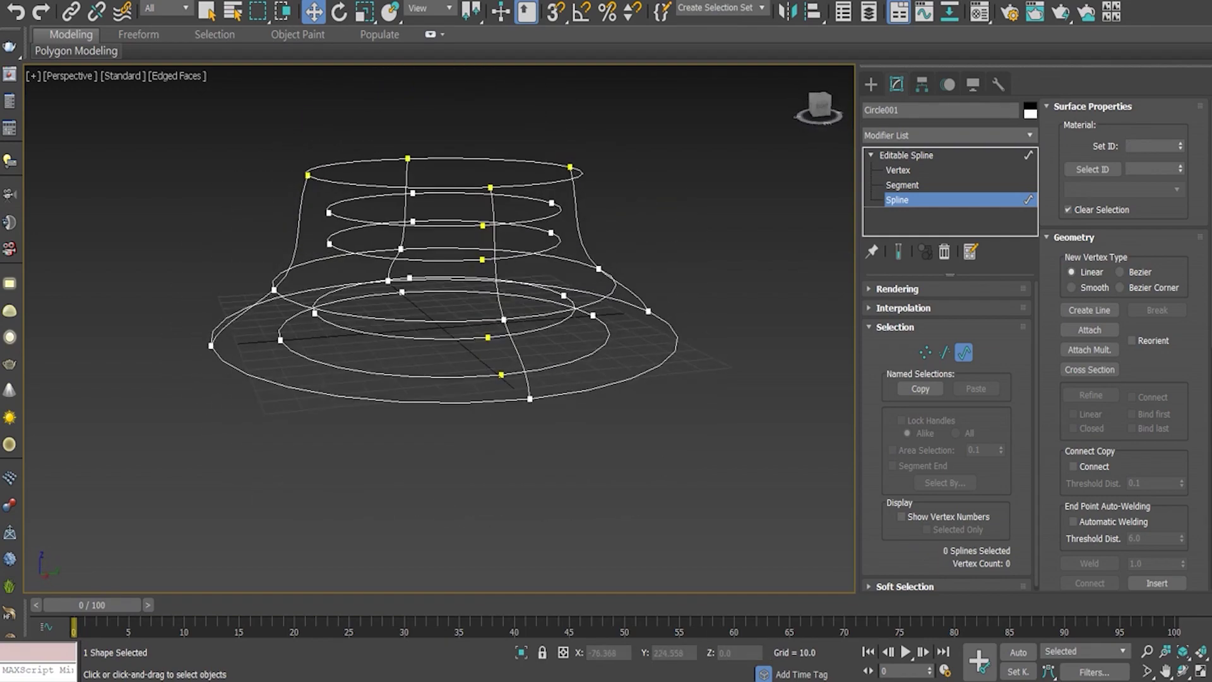
key("1")
middle_click_drag(433, 164, 433, 224, "alt")
key("s")
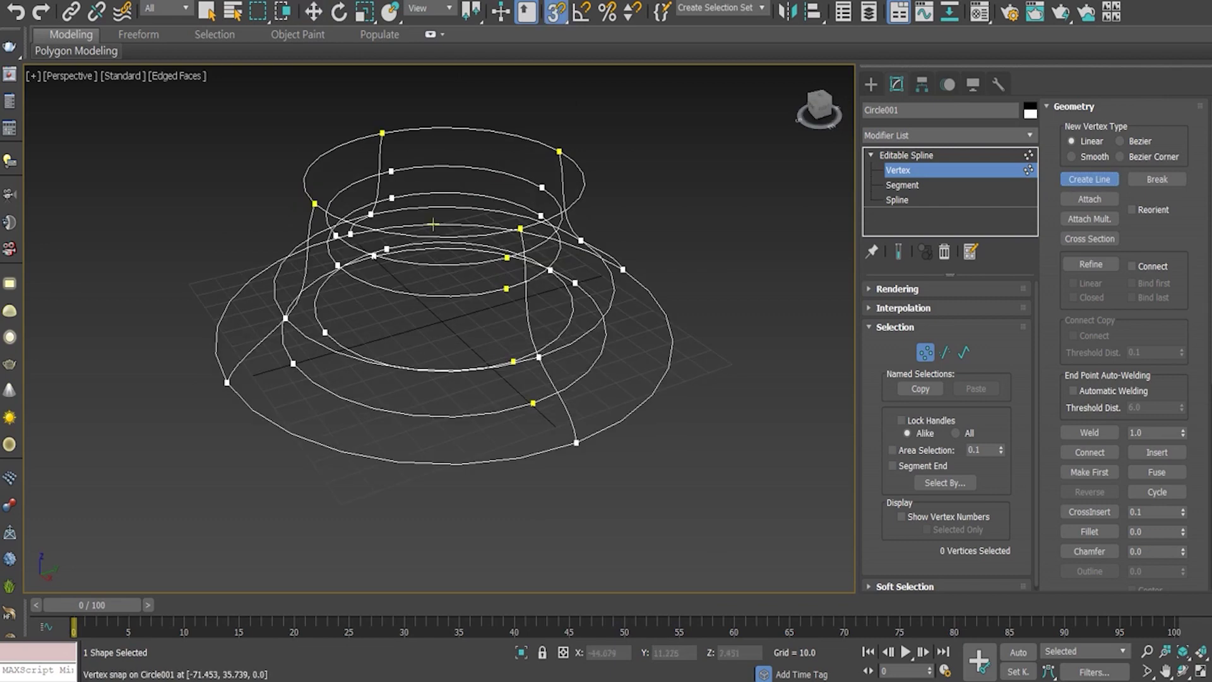
- Draw snapped vertical lines through the inner rings' vertices, then restore the four-view layout
middle_click_drag(293, 365, 221, 345, "alt")
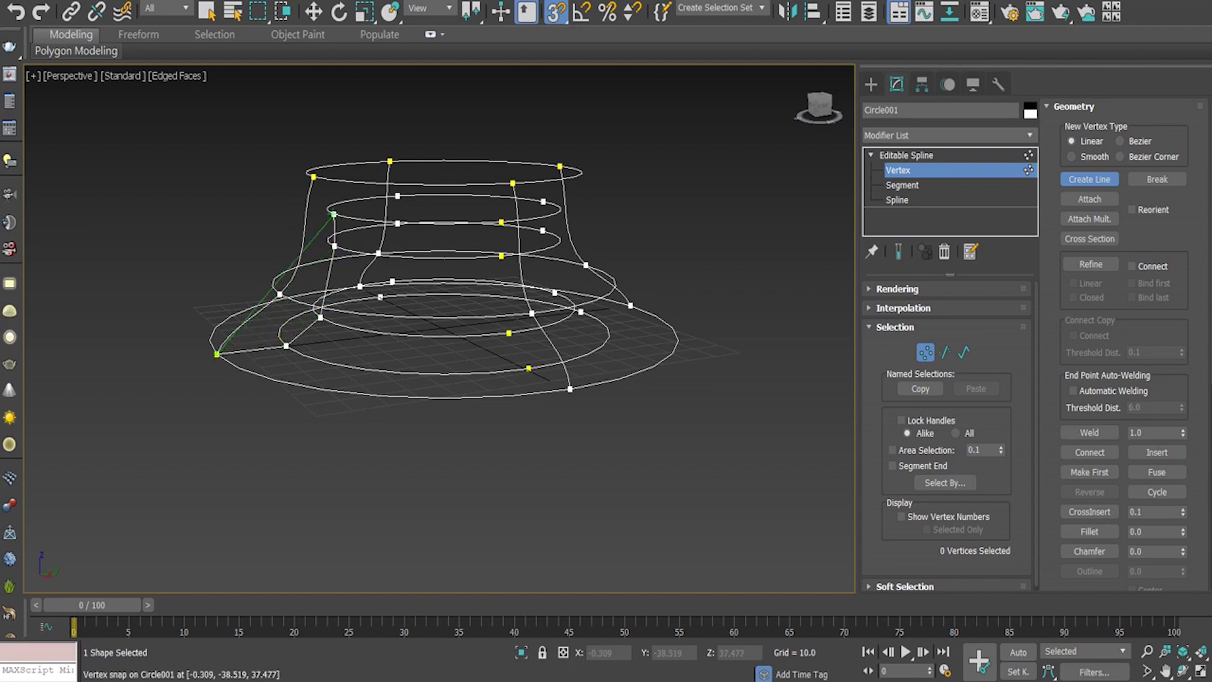
mouse_move(366, 253)
middle_mouse_down("alt")
mouse_move(417, 316)
mouse_move(417, 272)
middle_mouse_up("alt")
mouse_move(272, 303)
middle_mouse_down("alt")
mouse_move(281, 335)
mouse_move(273, 296)
middle_mouse_up("alt")
middle_click_drag(214, 352, 213, 351, "alt")
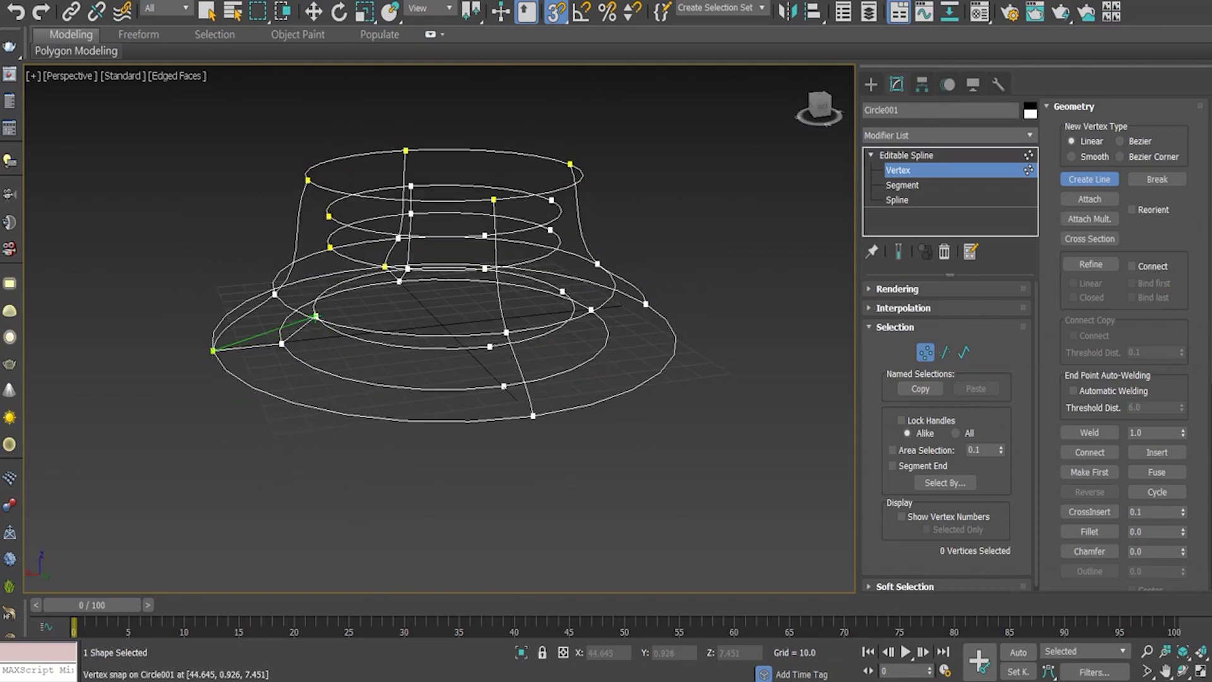
middle_click_drag(353, 228, 417, 246, "alt")
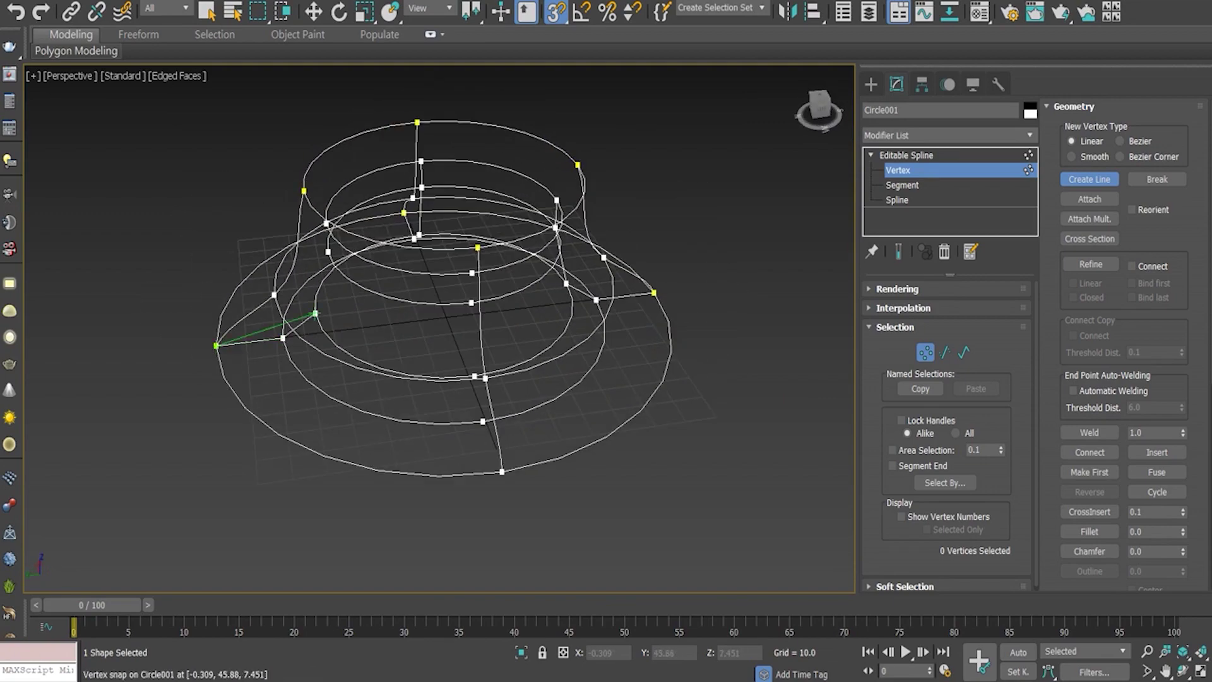
middle_click_drag(327, 252, 389, 265, "alt")
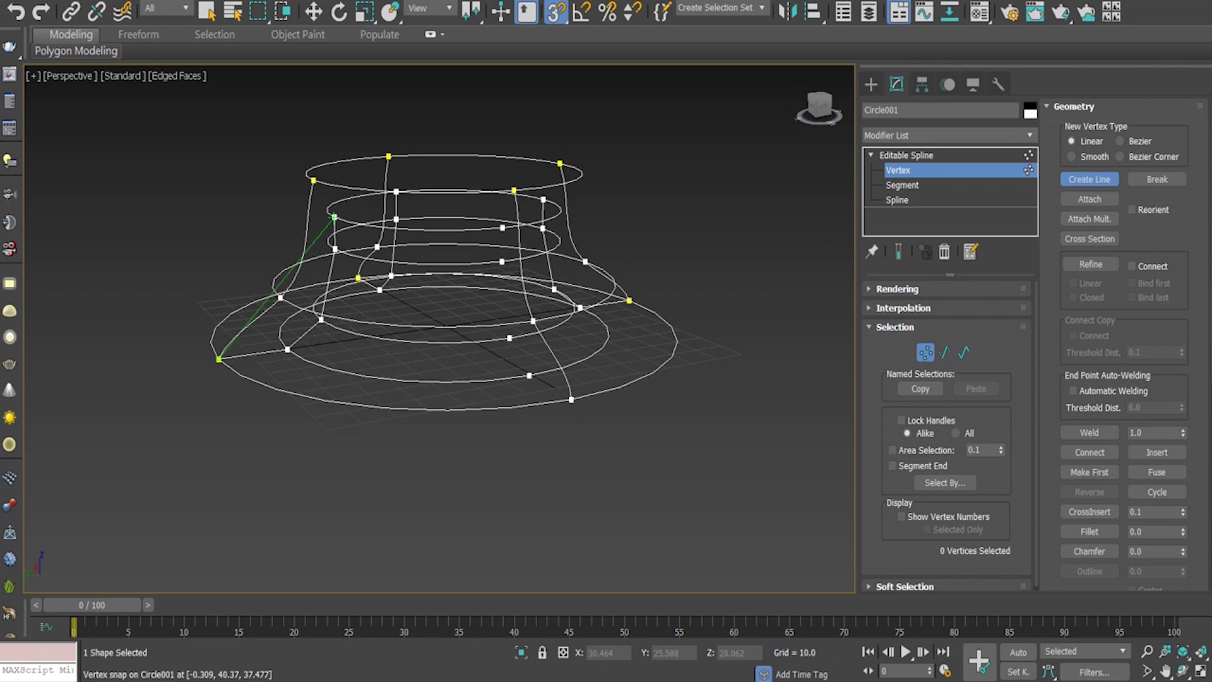
mouse_move(375, 222)
middle_mouse_down("alt")
mouse_move(379, 202)
mouse_move(384, 278)
mouse_move(388, 258)
middle_mouse_up("alt")
middle_click_drag(218, 354, 221, 373, "alt")
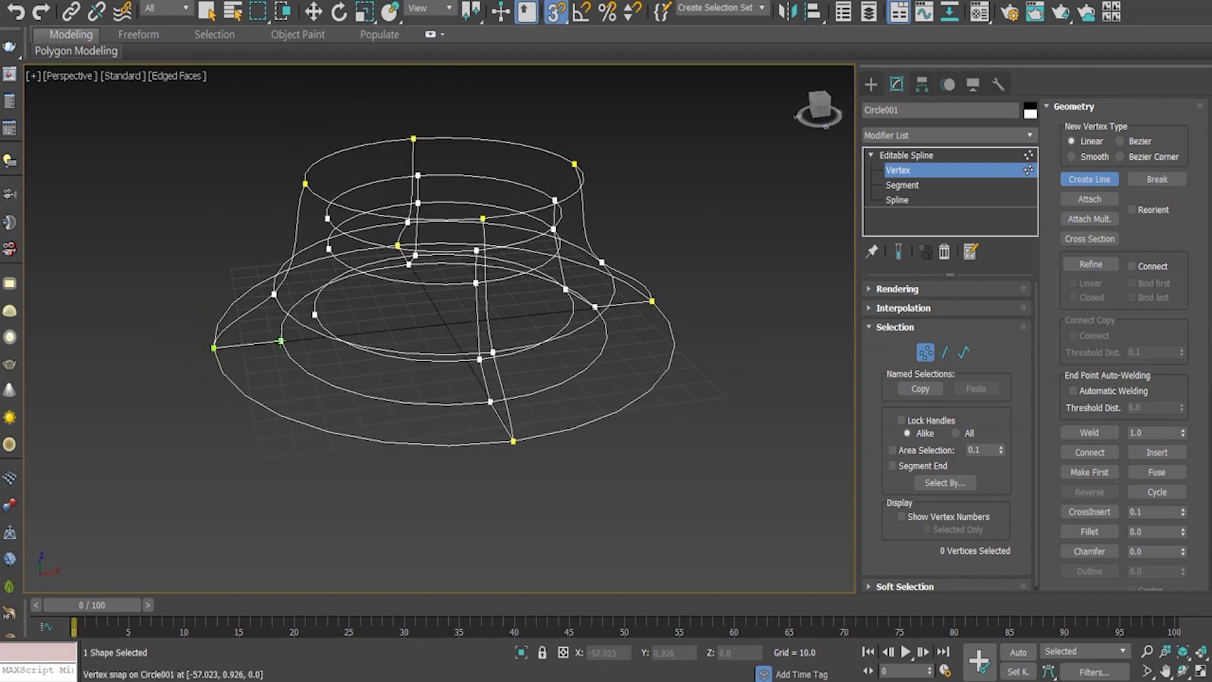
middle_click_drag(214, 348, 224, 363, "alt")
key("alt+w")
- Turn off snapping and apply the Surface modifier to Circle001
right_click(677, 181)
key("s")
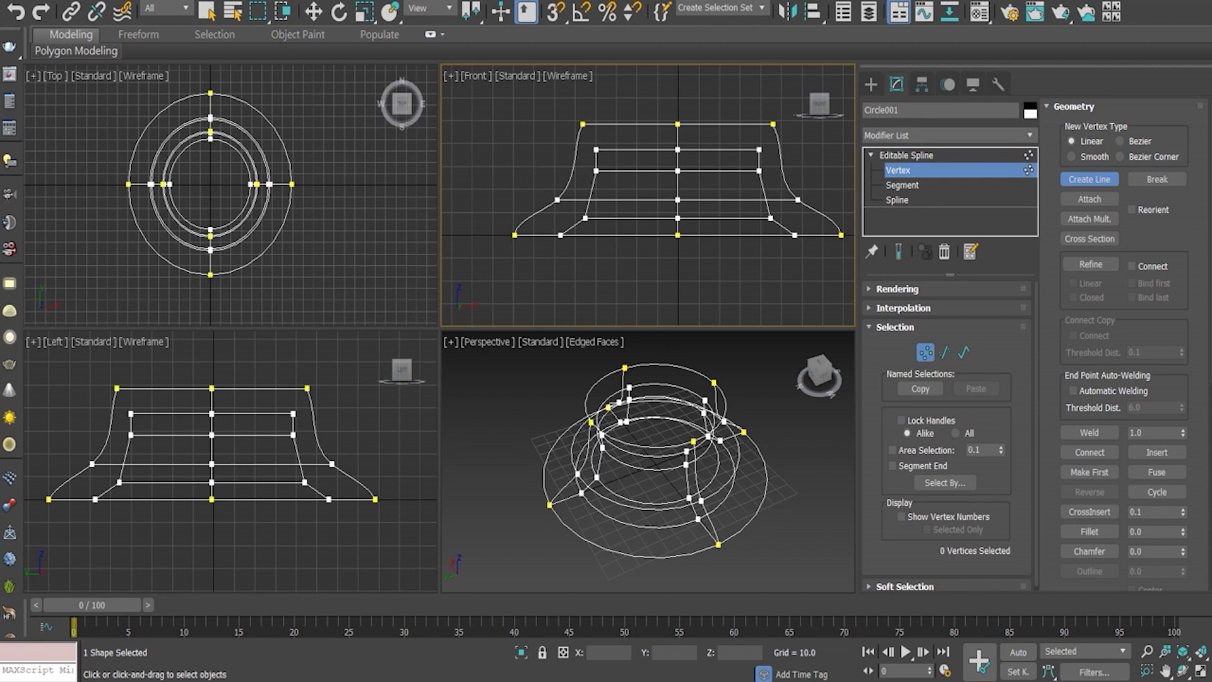
left_click(948, 134)
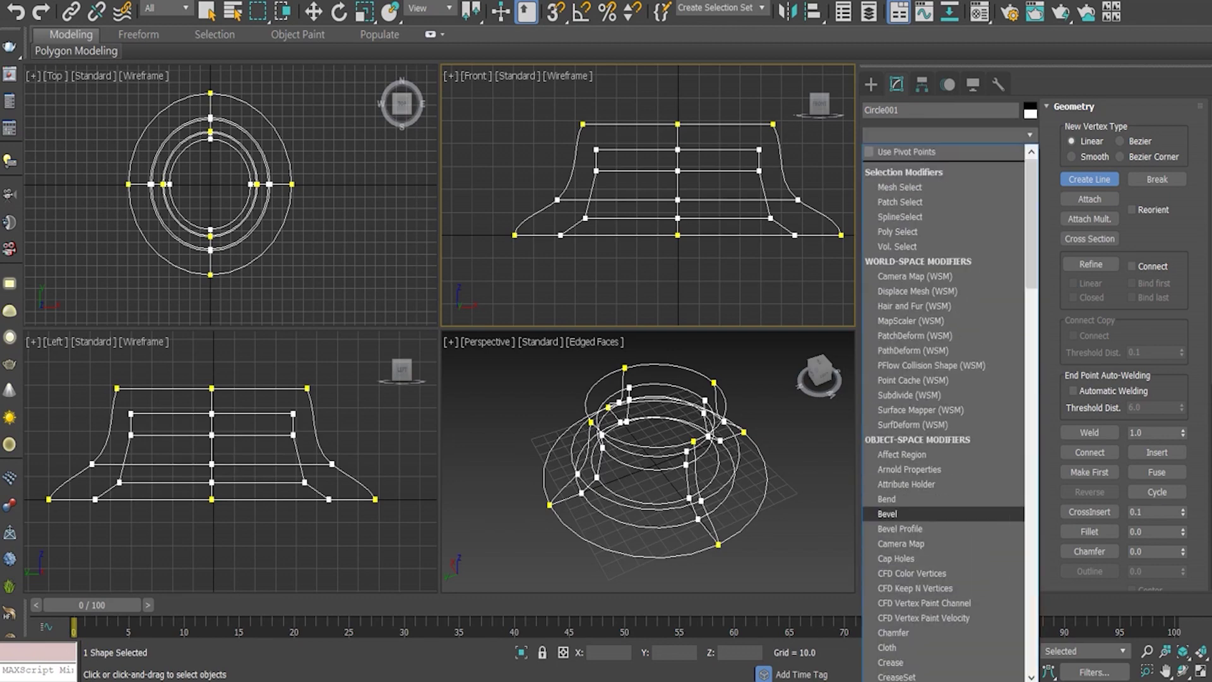
key("s")
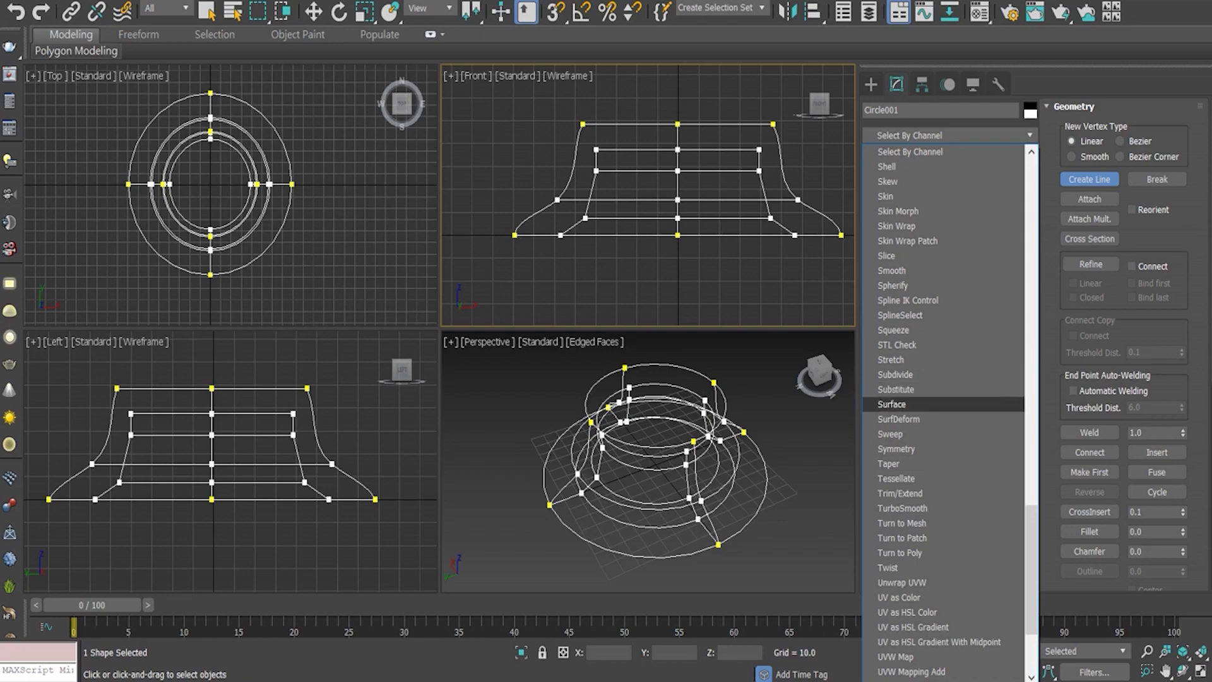
left_click(891, 404)
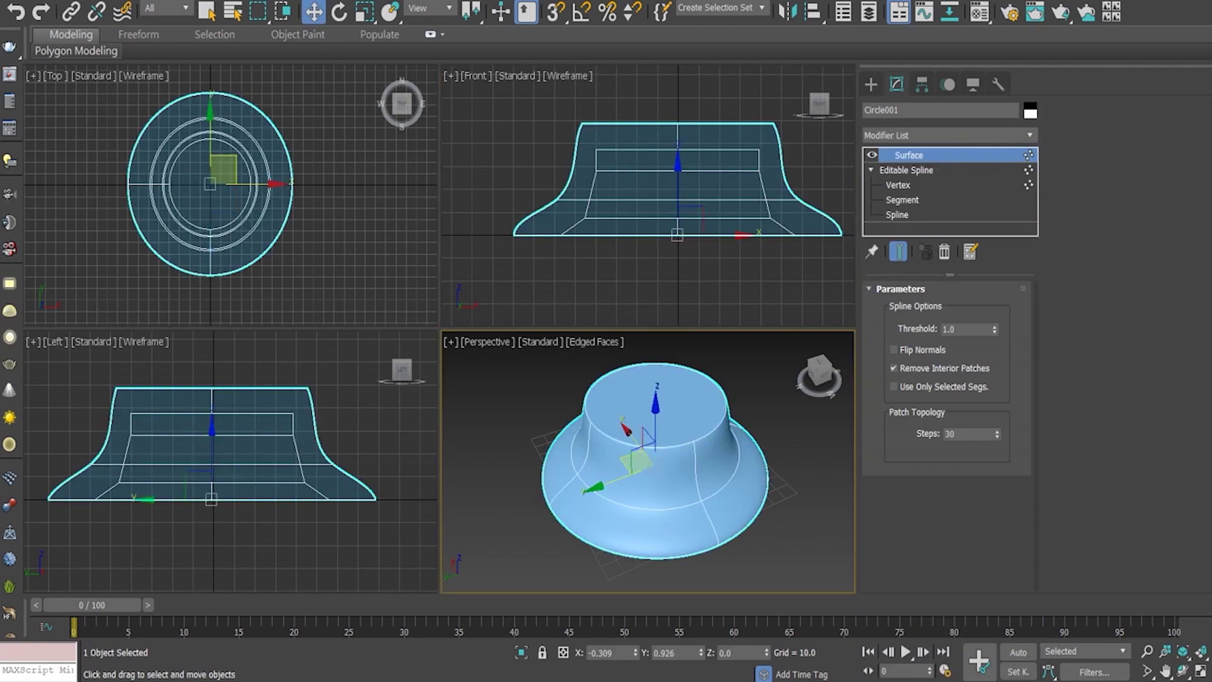
- Maximize the Perspective view and orbit low and high around the blue hat
key("alt+w")
mouse_move(442, 379)
middle_mouse_down("alt")
mouse_move(442, 303)
mouse_move(442, 391)
mouse_move(429, 372)
mouse_move(442, 392)
mouse_move(442, 290)
mouse_move(442, 341)
mouse_move(413, 363)
mouse_move(416, 341)
mouse_move(436, 372)
middle_mouse_up("alt")
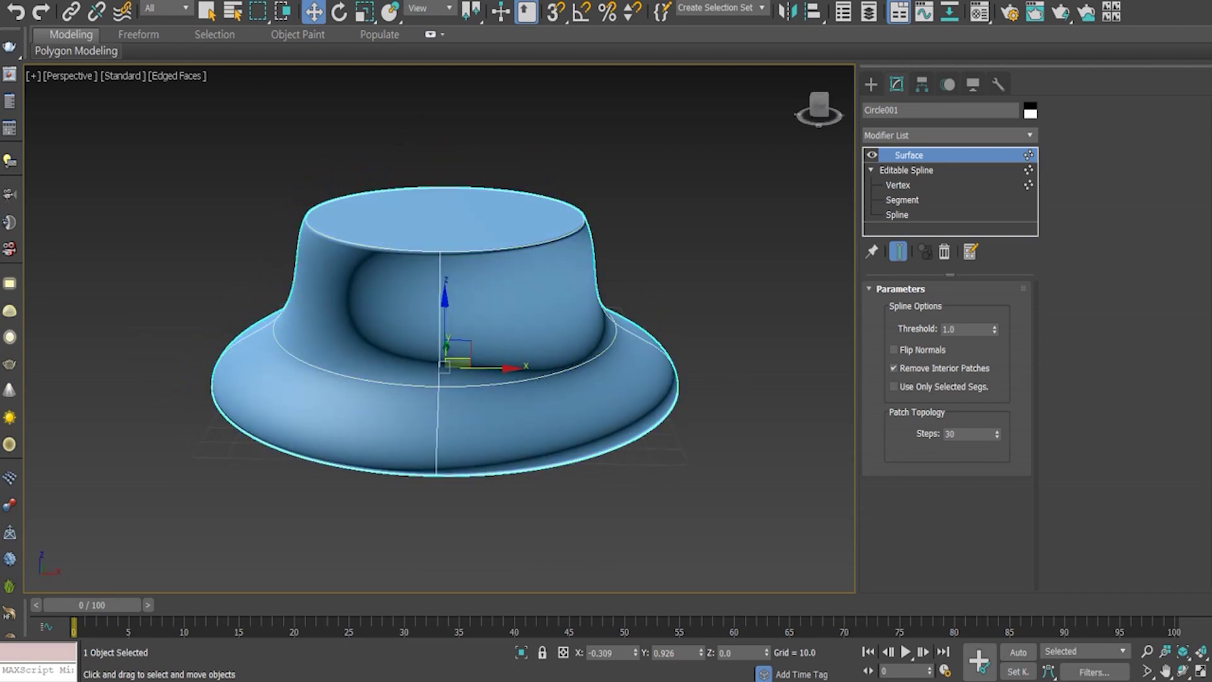
mouse_move(436, 373)
middle_mouse_down("alt")
mouse_move(436, 486)
mouse_move(436, 404)
middle_mouse_up("alt")
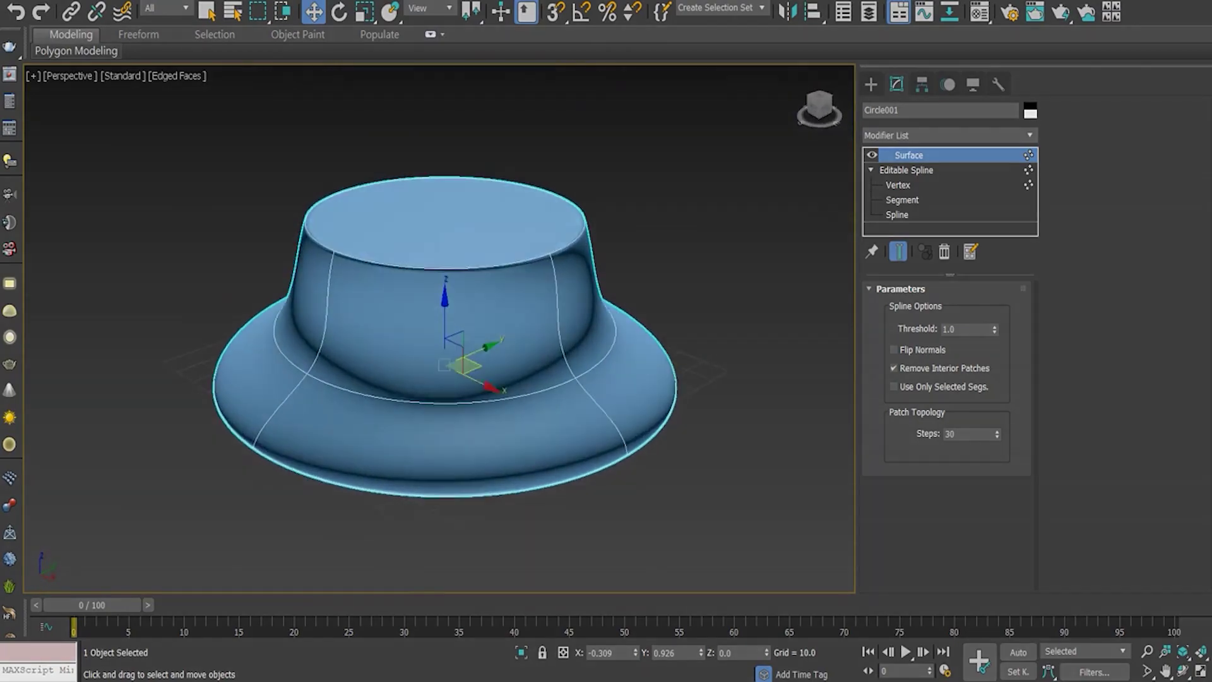